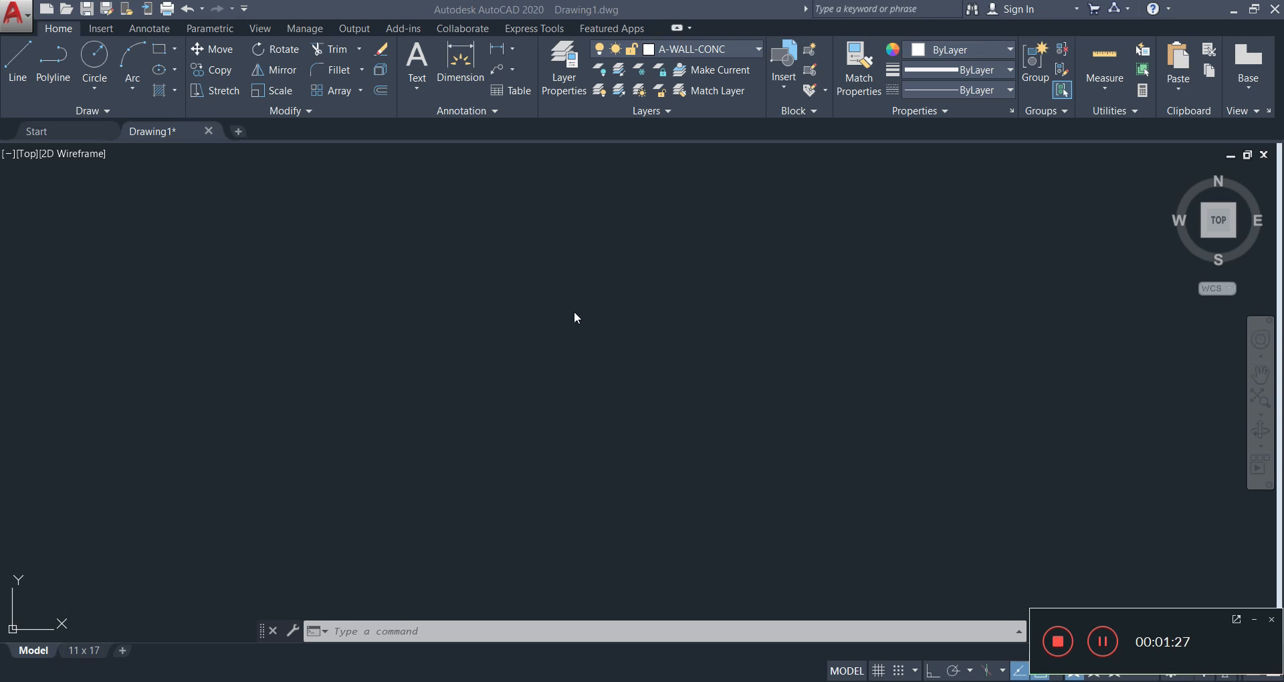
left_click(471, 322)
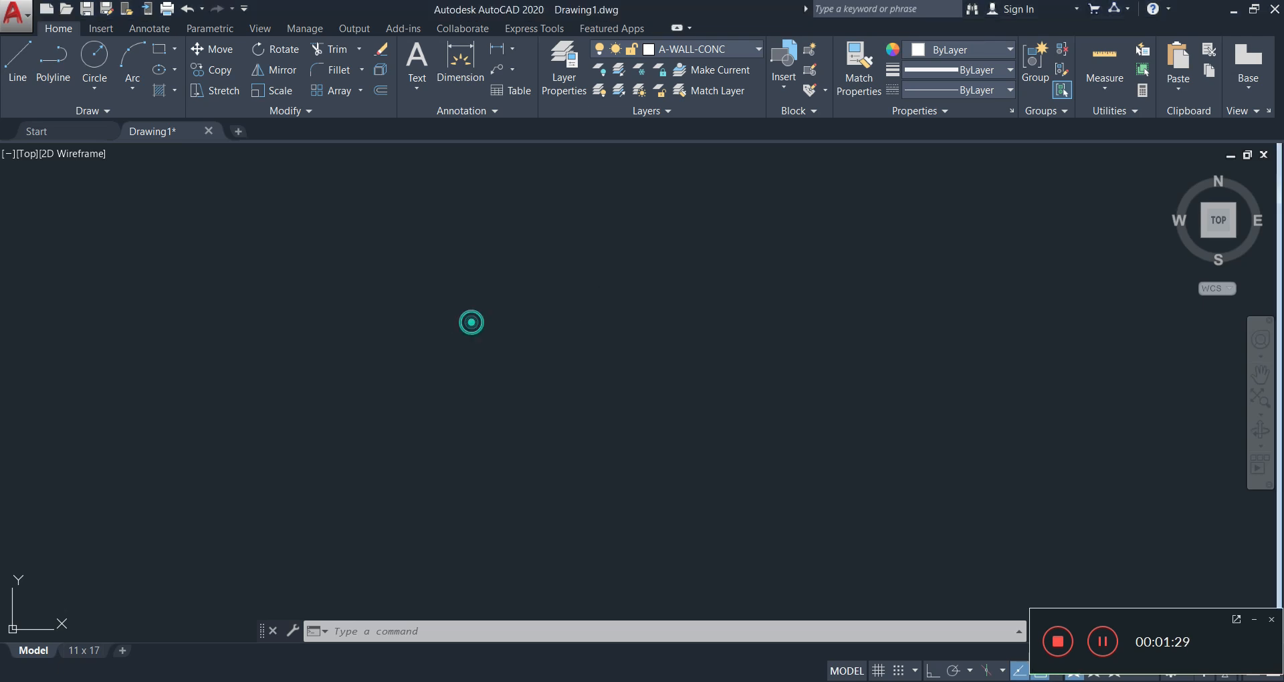
left_click(471, 322)
left_click(472, 321)
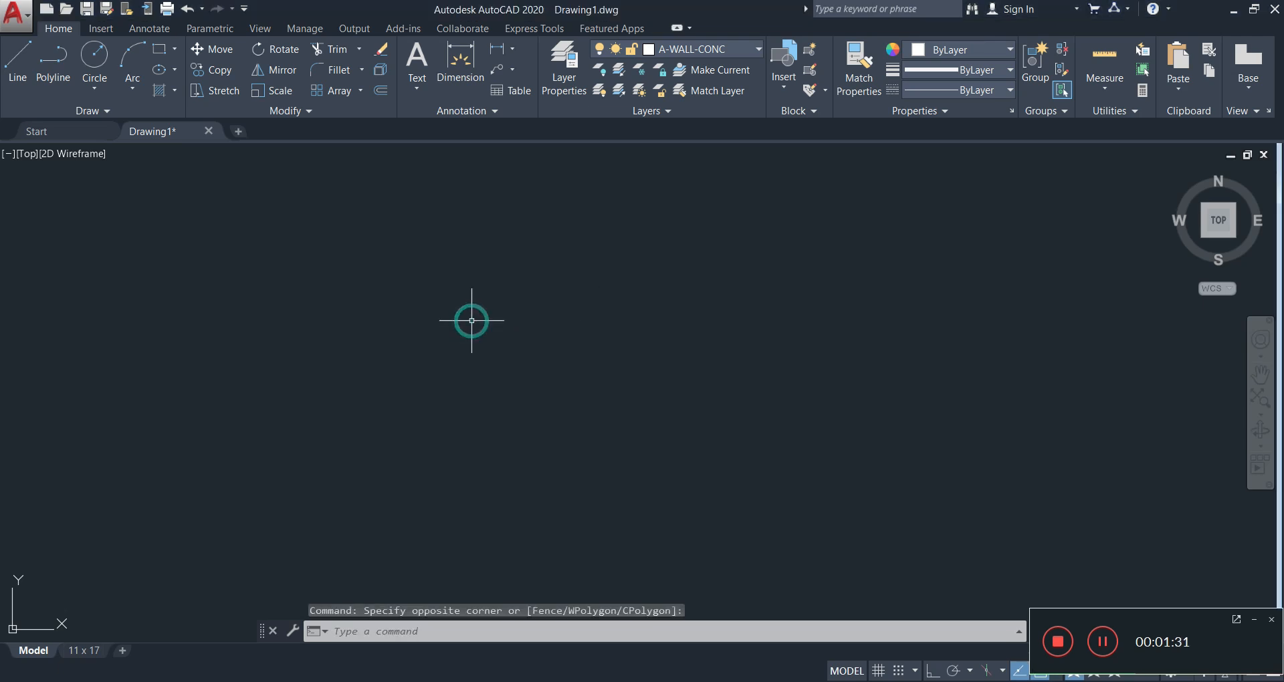
- Start a multiline and set its scale to 20
type("ML")
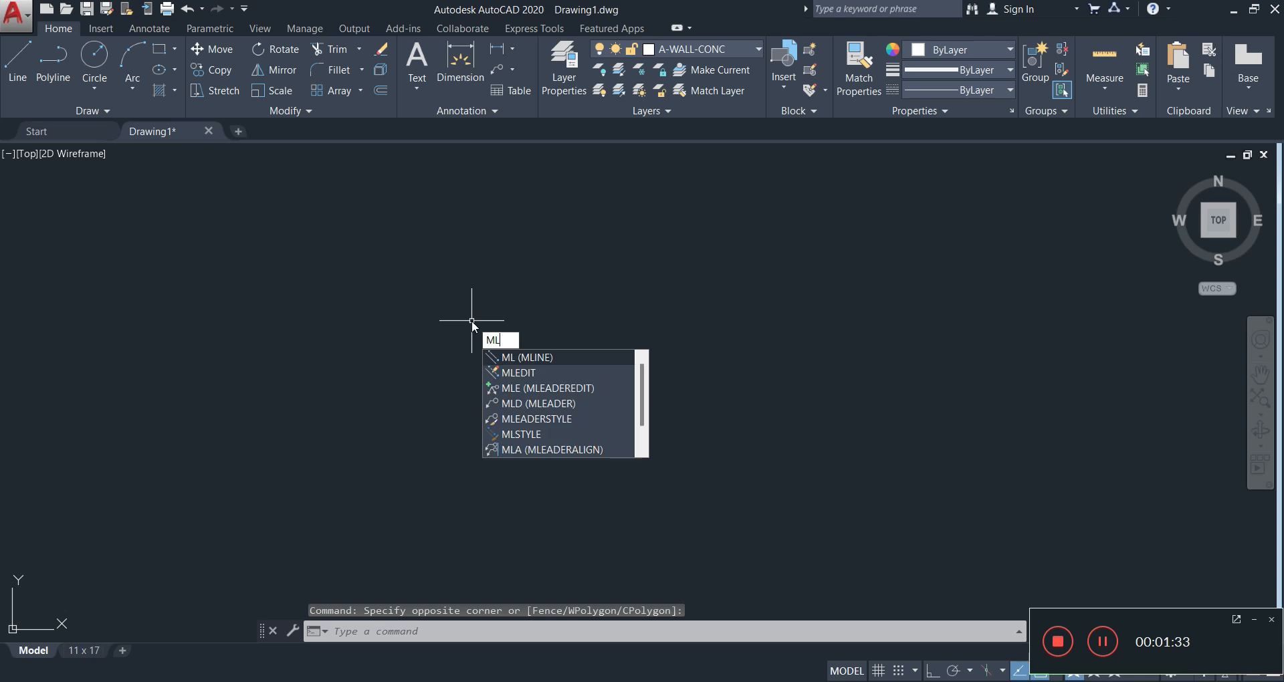
key("Return")
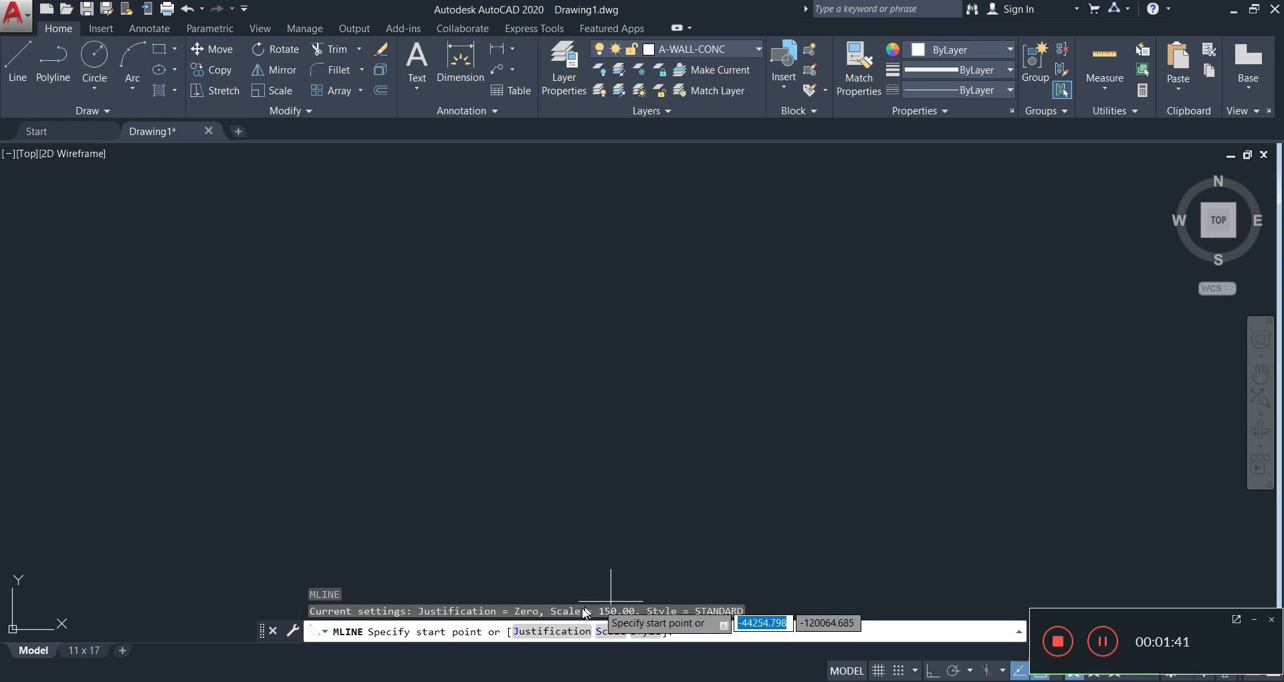
left_click(603, 632)
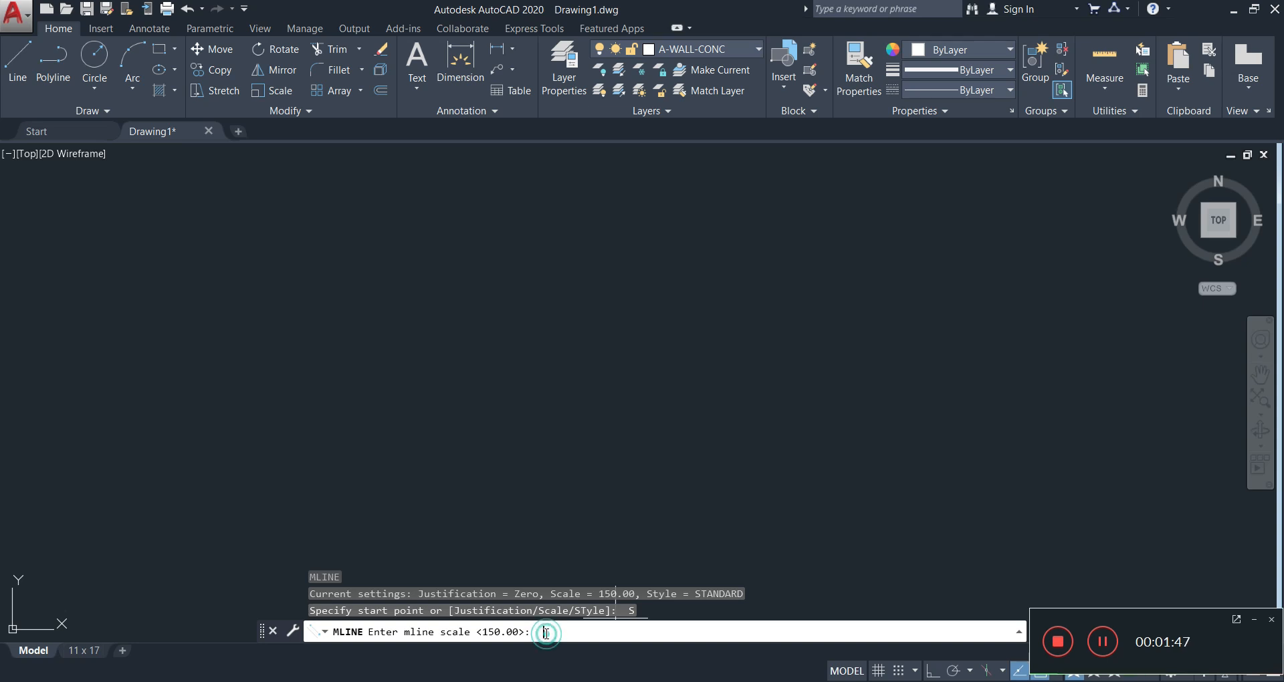
type("20")
key("Return")
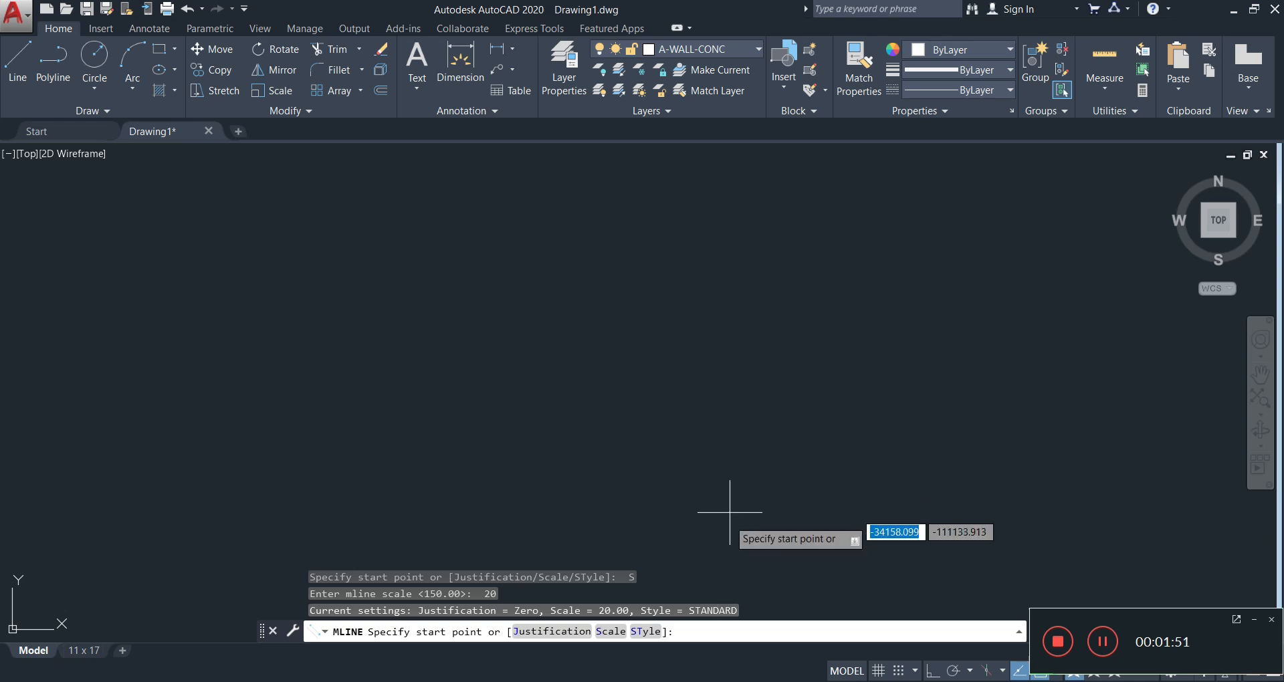
- Set the multiline scale to 150 and its justification to Bottom
left_click(606, 632)
type("150")
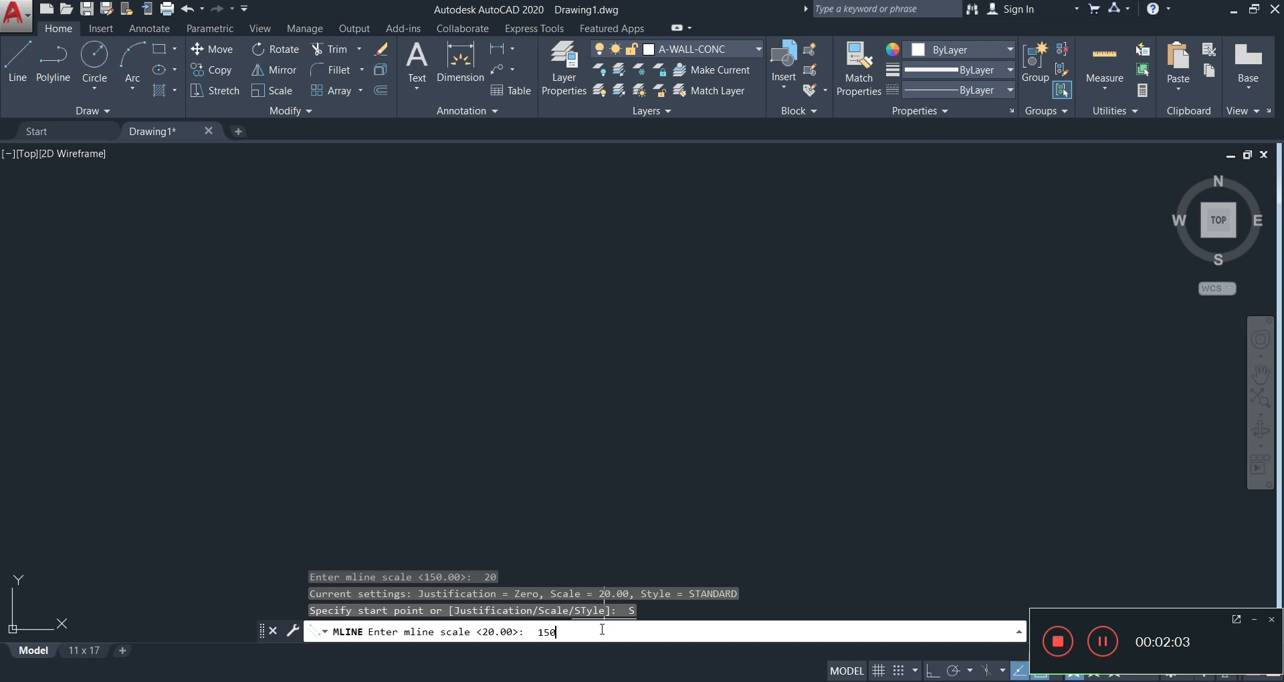
key("Return")
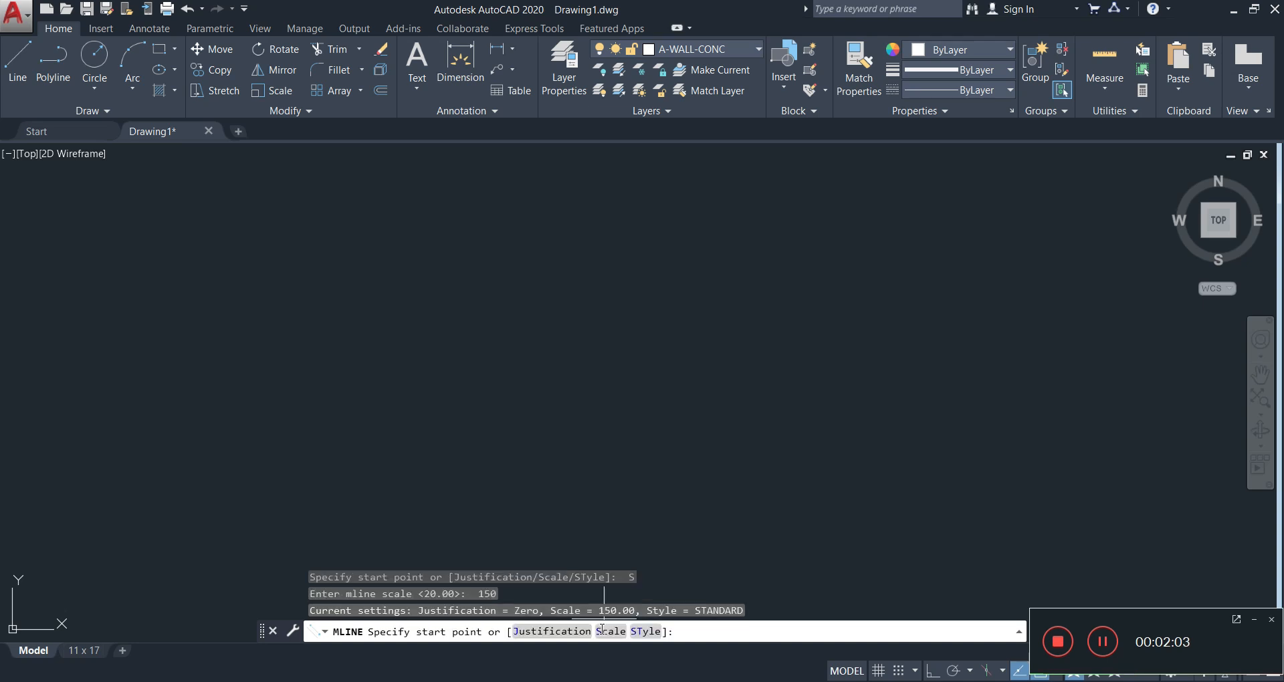
left_click(549, 636)
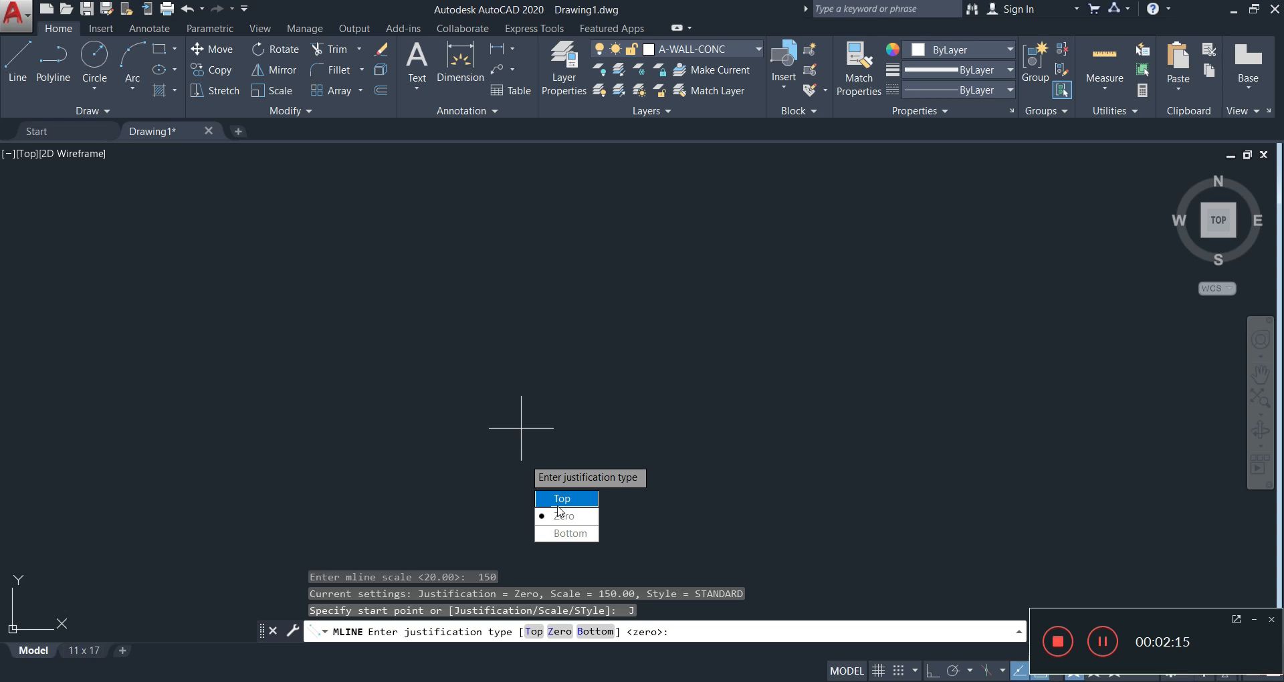
left_click(559, 539)
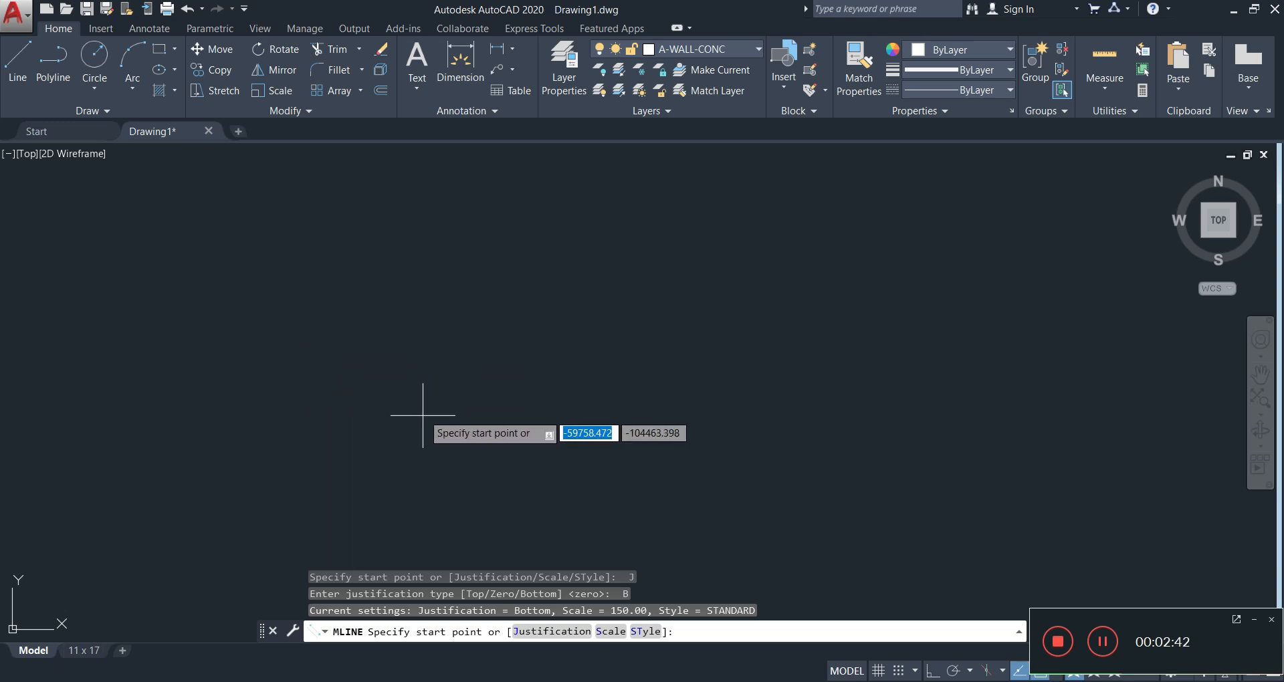
- Place the multiline's start point in the empty drawing, turn on Ortho, and draw the first wall segment 3600 units straight up
left_click(347, 426)
scroll(352, 387, "up", 5)
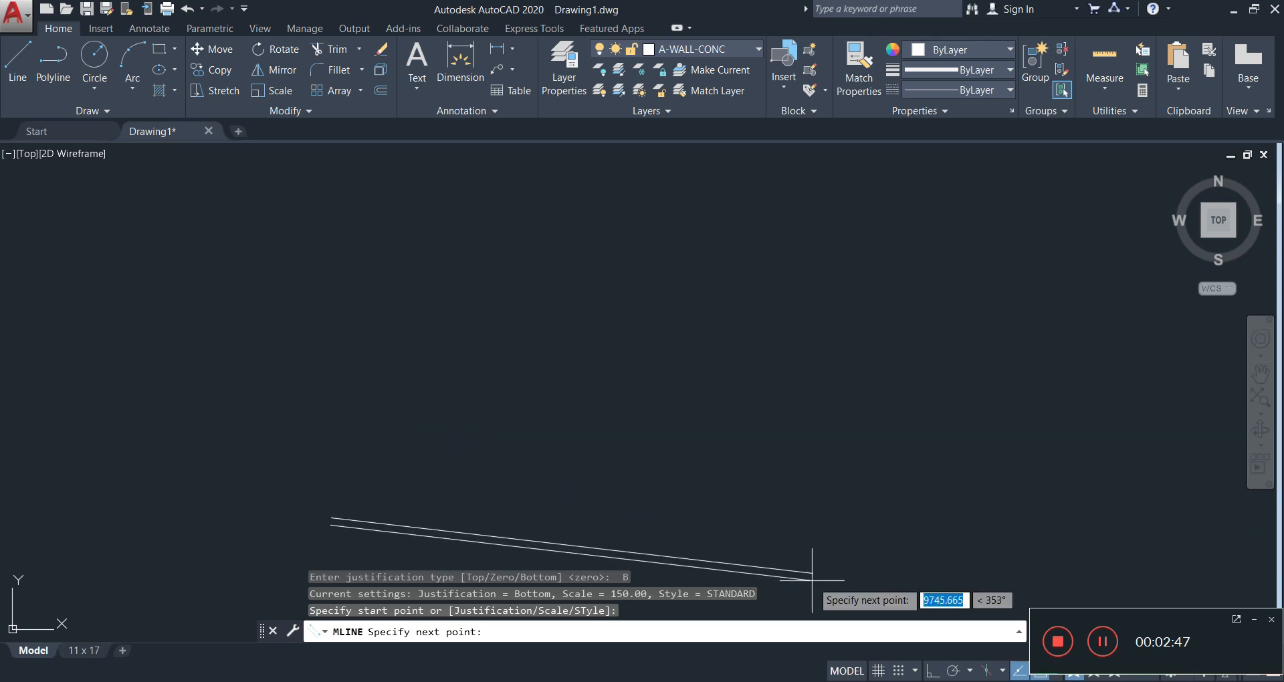
left_click(934, 671)
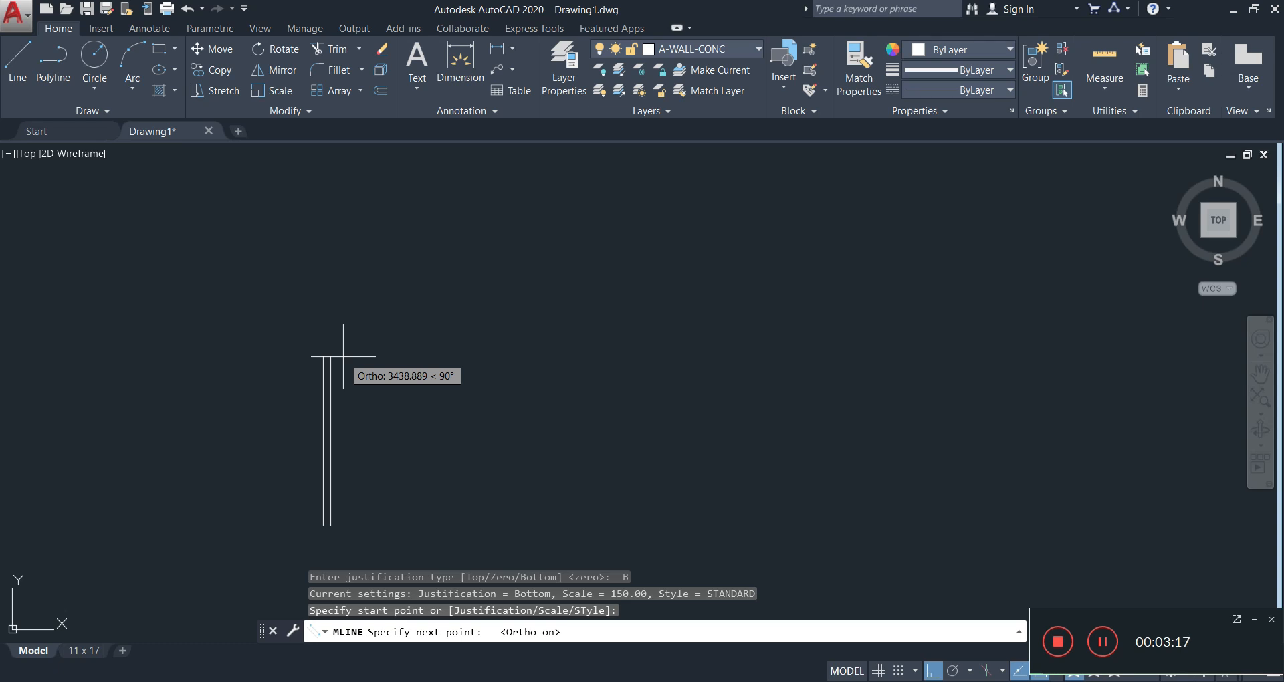
type("360")
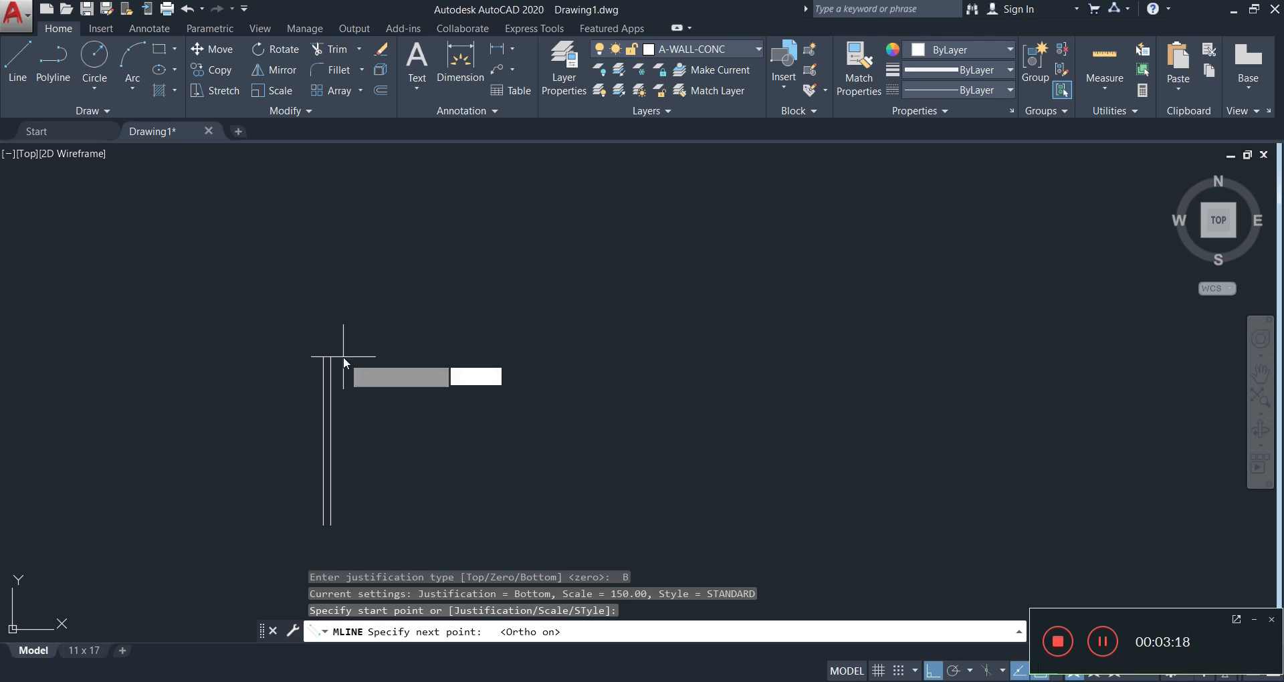
type("0")
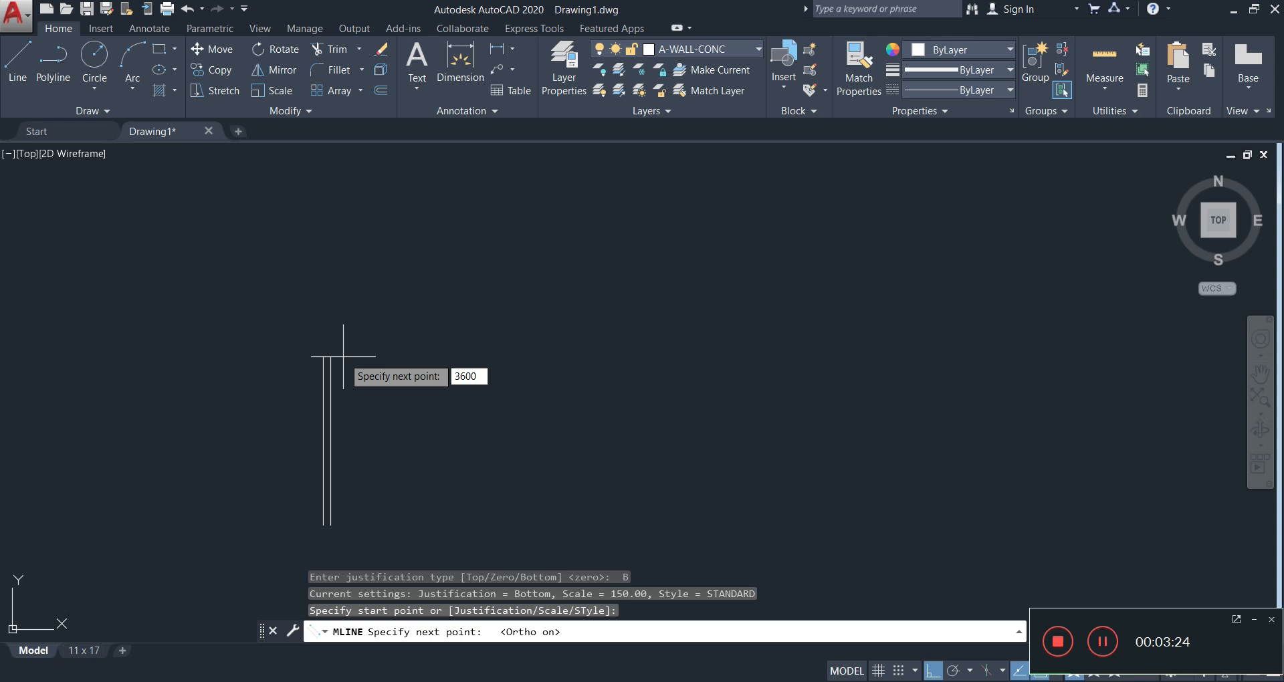
key("Return")
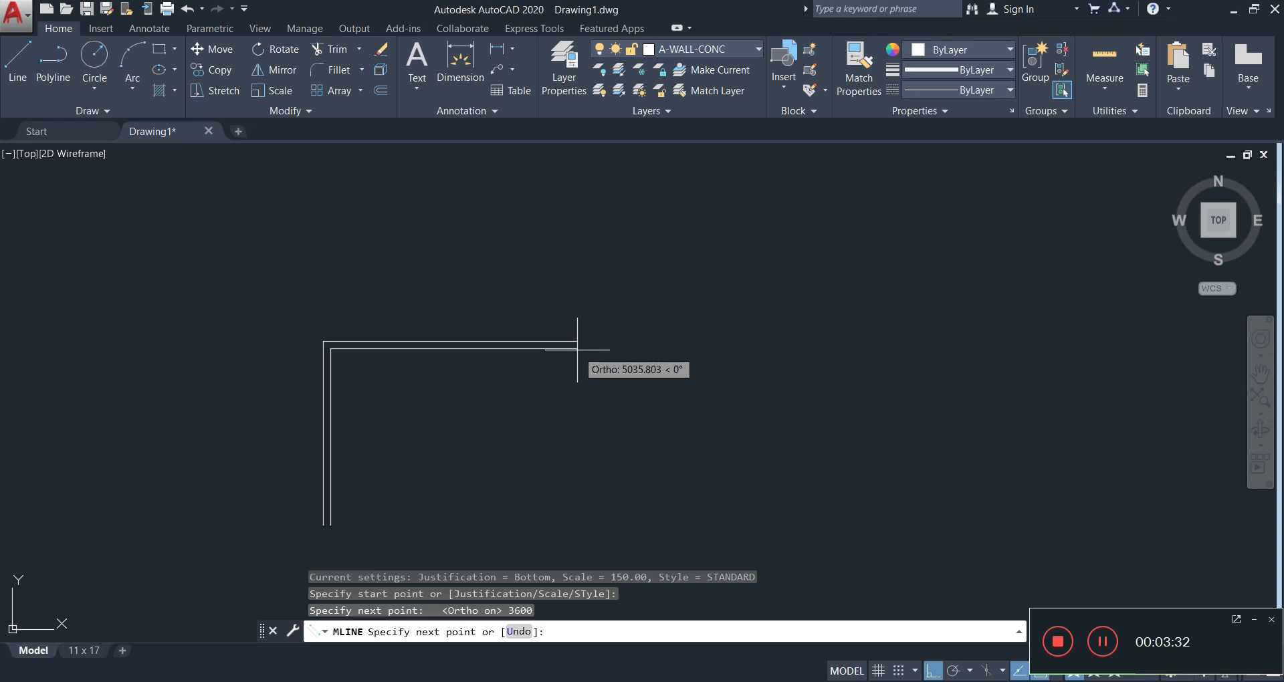
- Continue the multiline with 3600-unit segments to the right, down and back to the left, ending the square without closing it
type("3600")
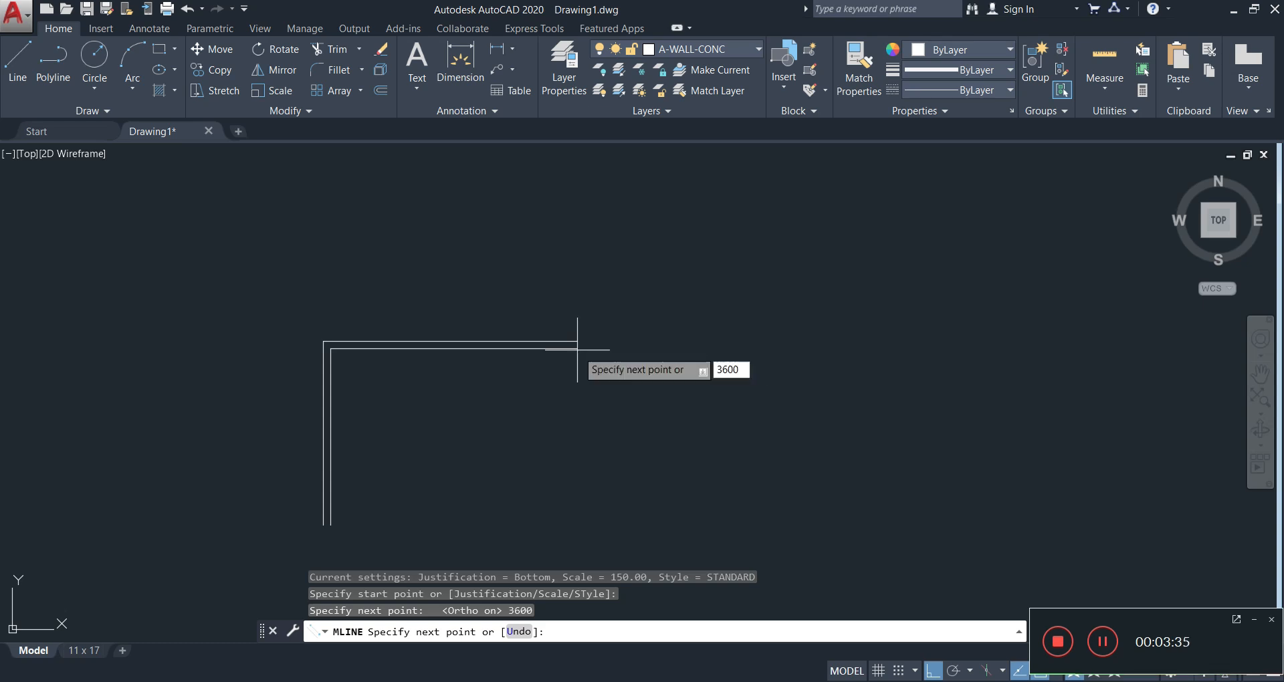
key("Return")
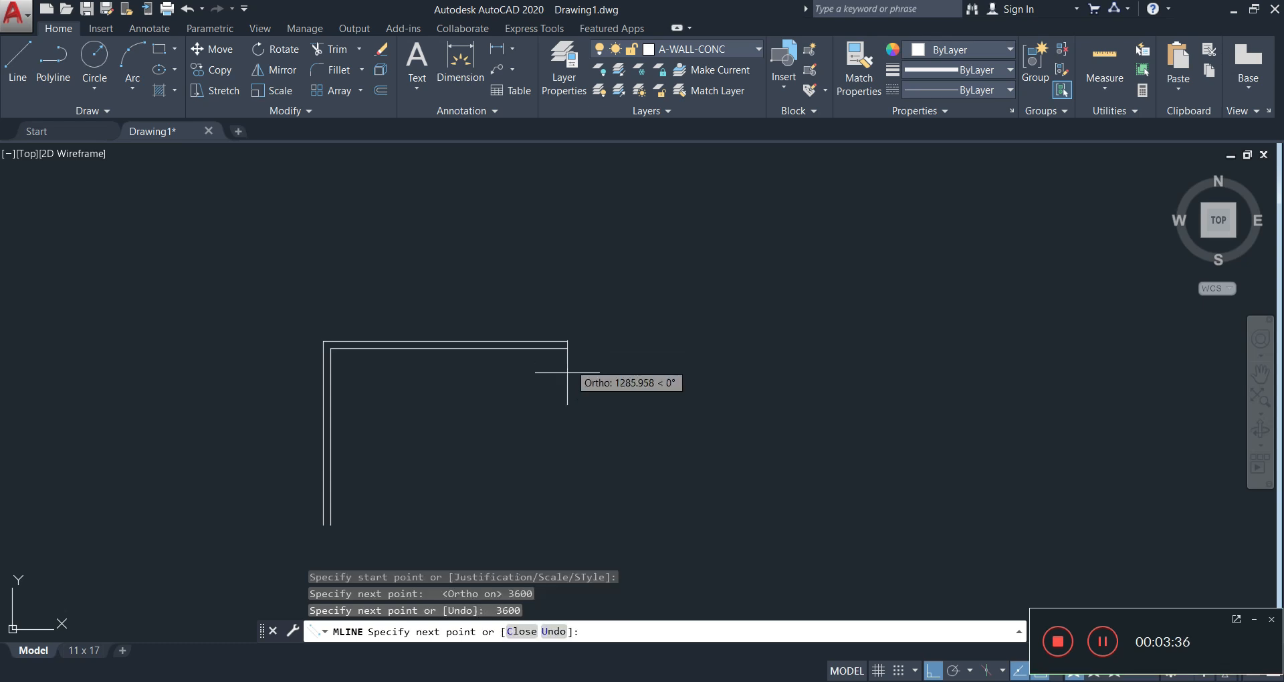
type("3600")
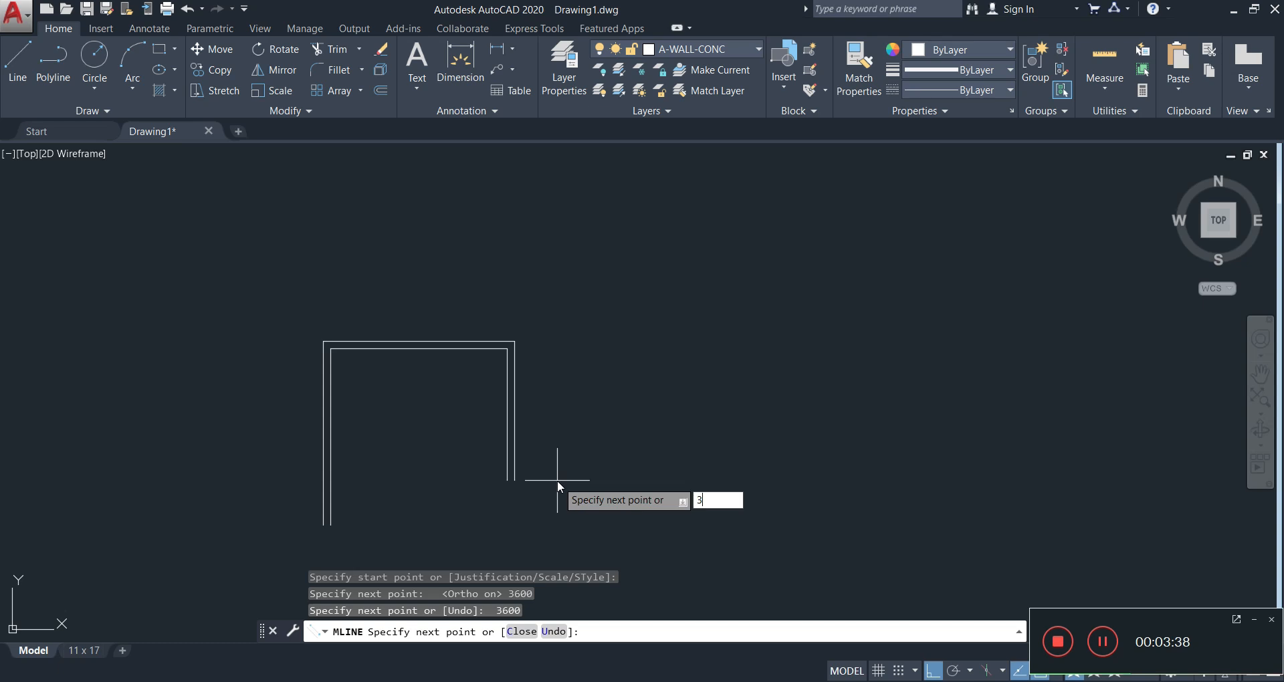
key("Return")
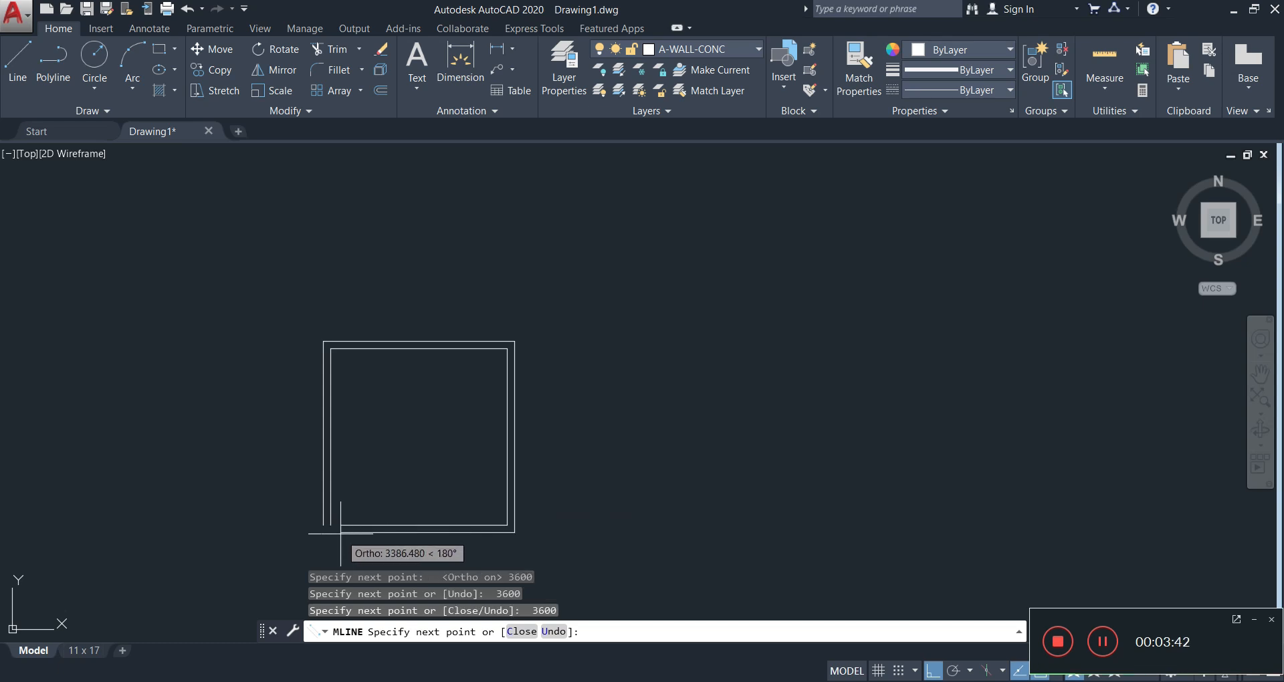
type("3600")
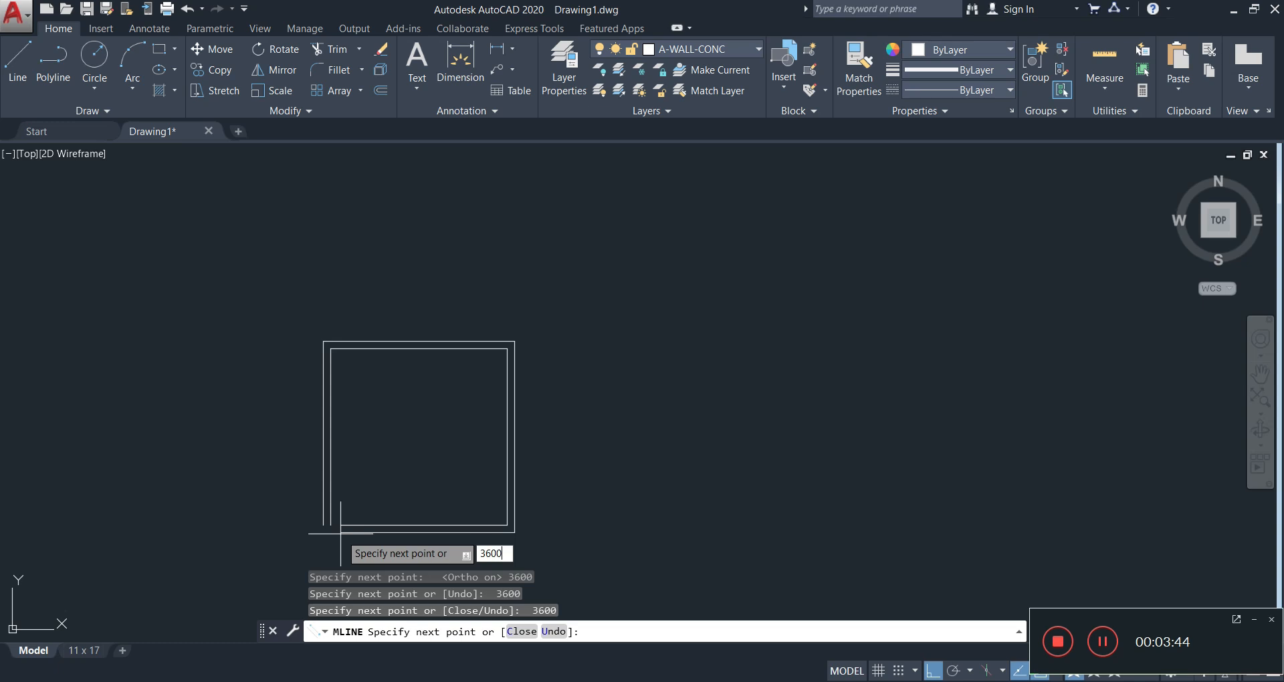
key("Return")
key("Escape")
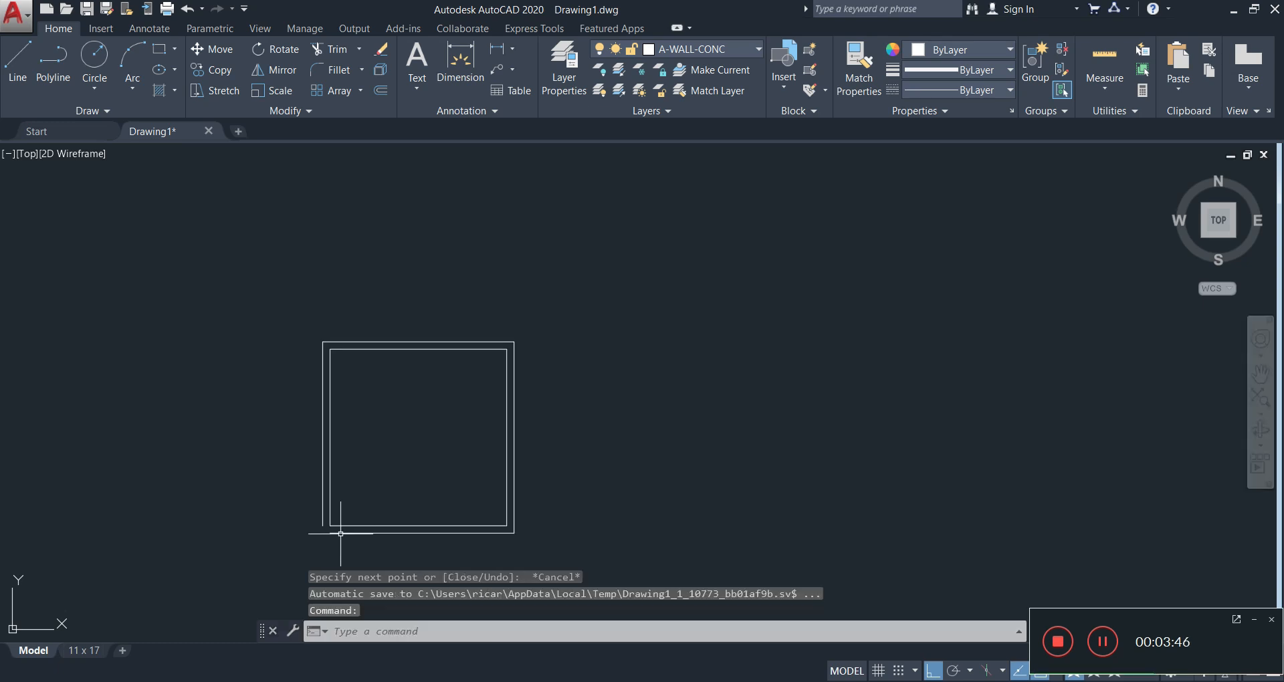
- Add the multiline text KITCHEN inside the square room with a text height of 150
scroll(399, 444, "down", 2)
middle_click_drag(398, 444, 476, 335)
scroll(488, 307, "up", 2)
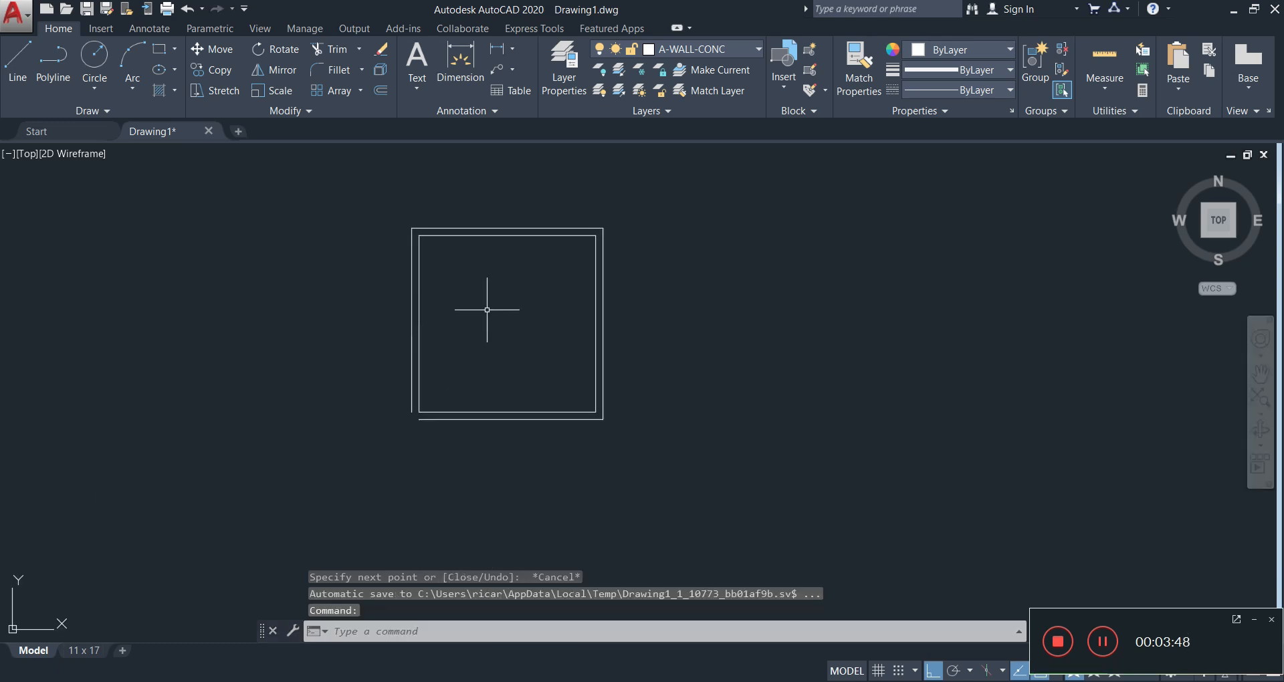
left_click(416, 59)
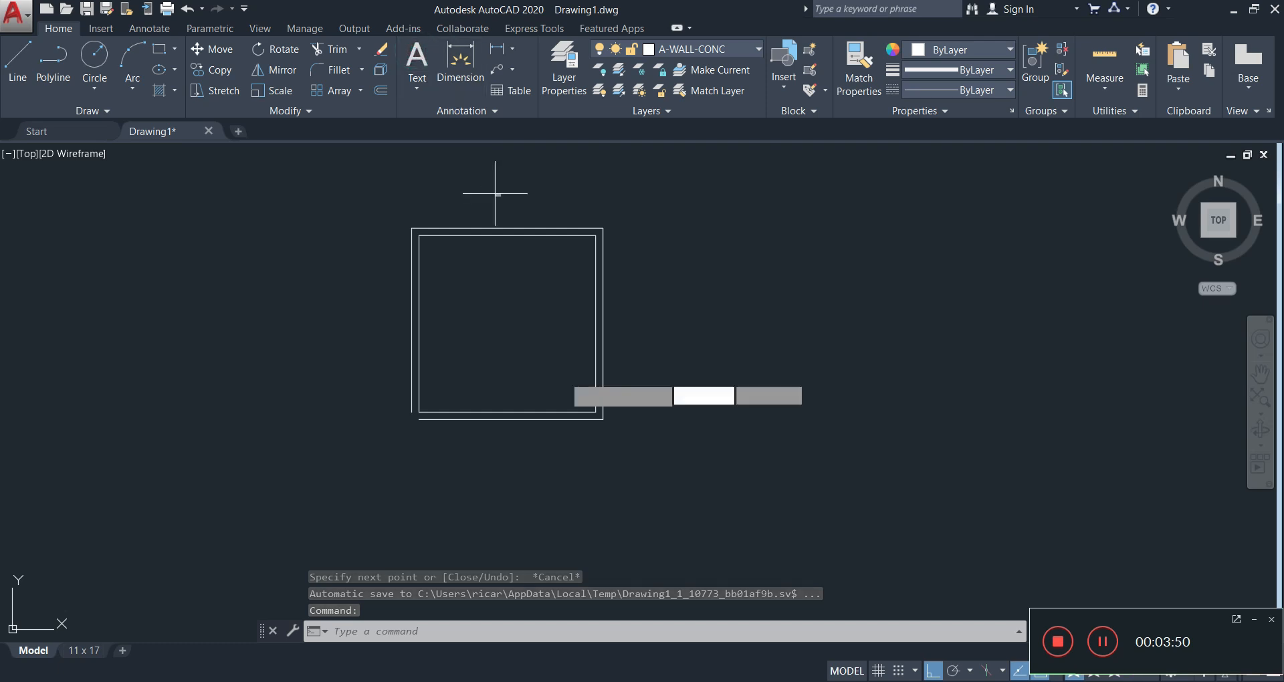
left_click(460, 309)
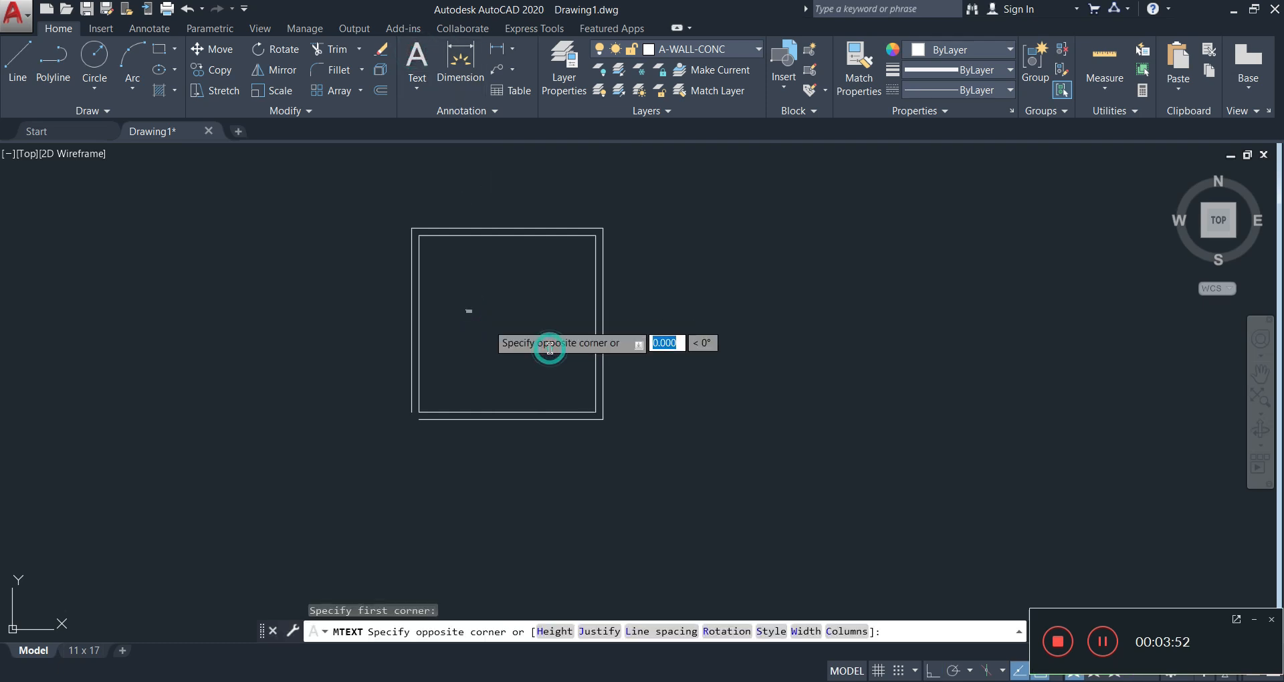
left_click(533, 341)
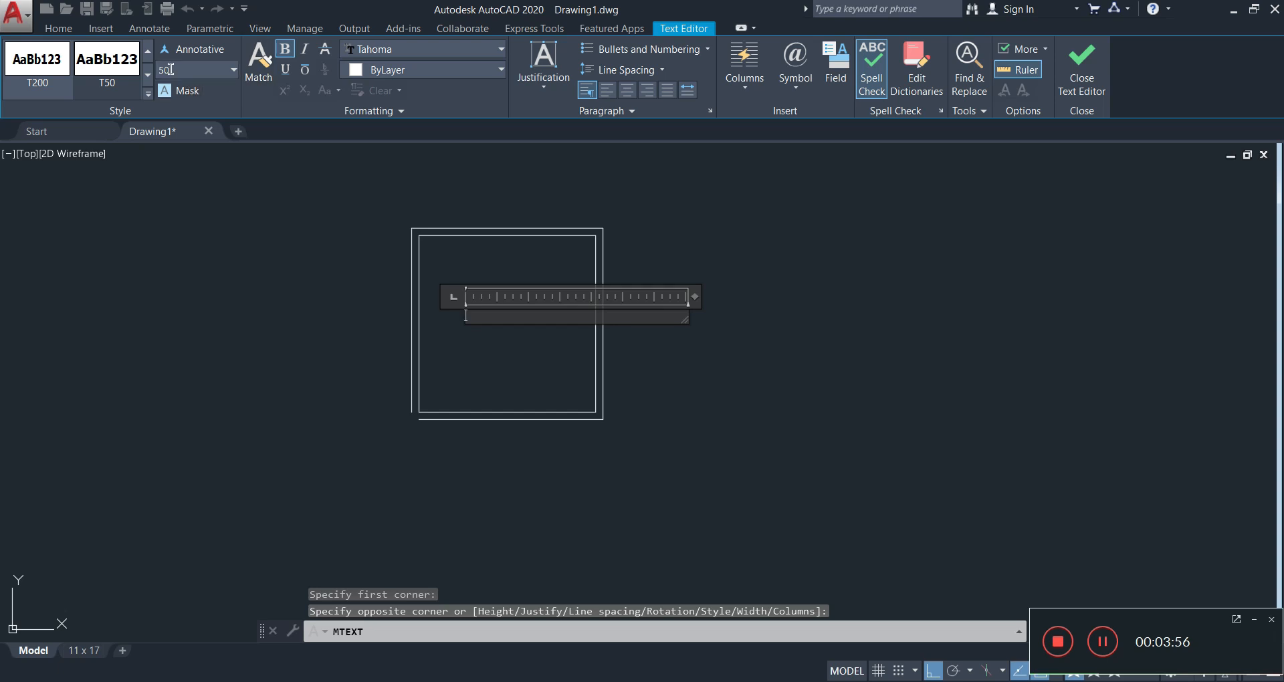
left_click(186, 69)
type("150")
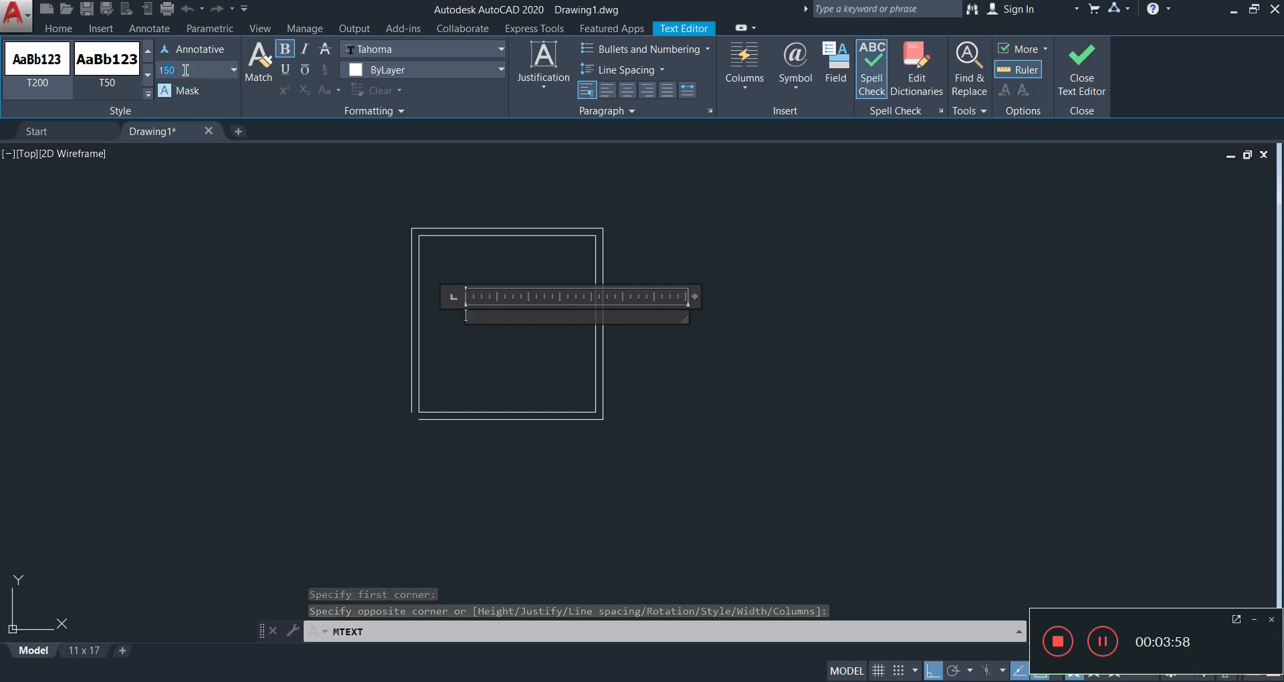
key("Return")
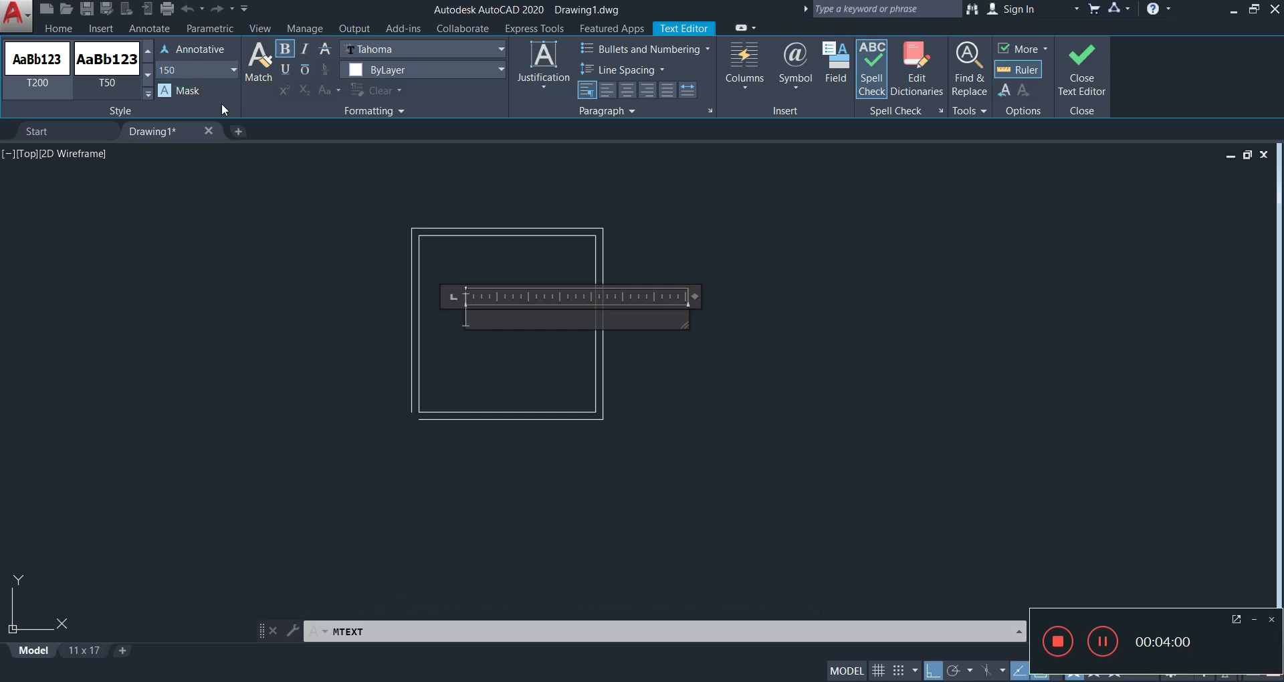
left_click(482, 322)
type("KITCHEN")
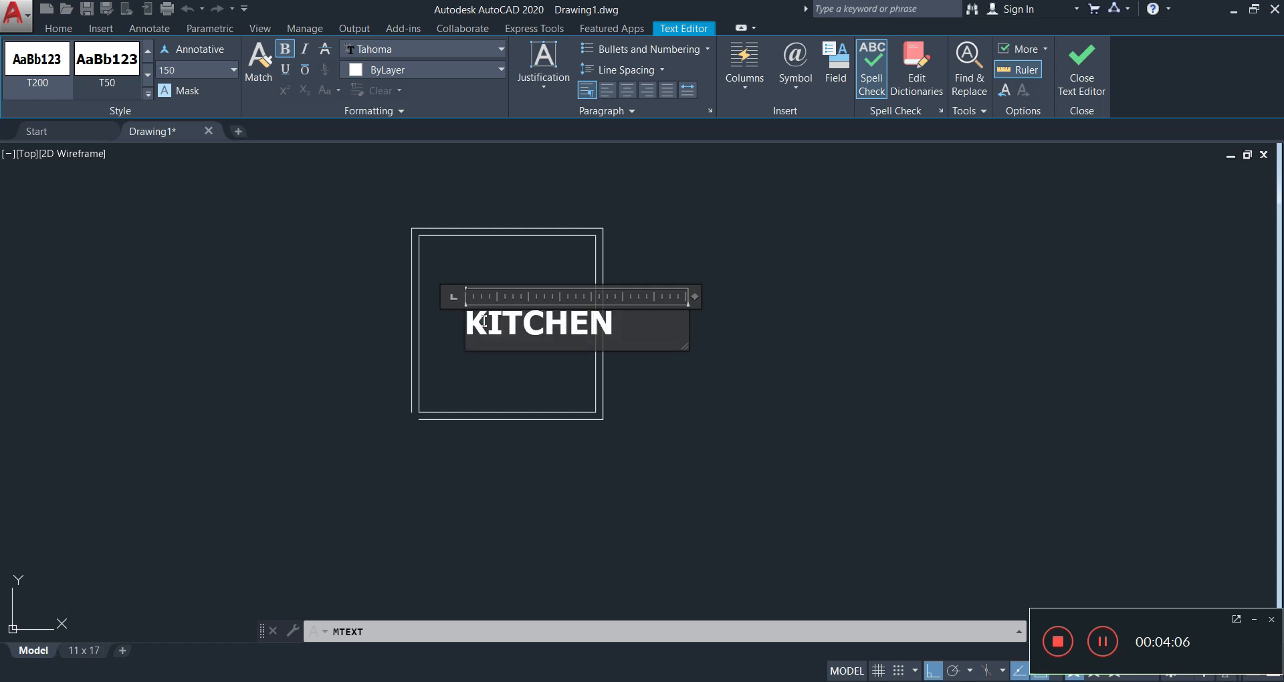
left_click(542, 361)
- Move the KITCHEN text to the A-TEXT layer and clear the selection
left_click_drag(525, 310, 468, 339)
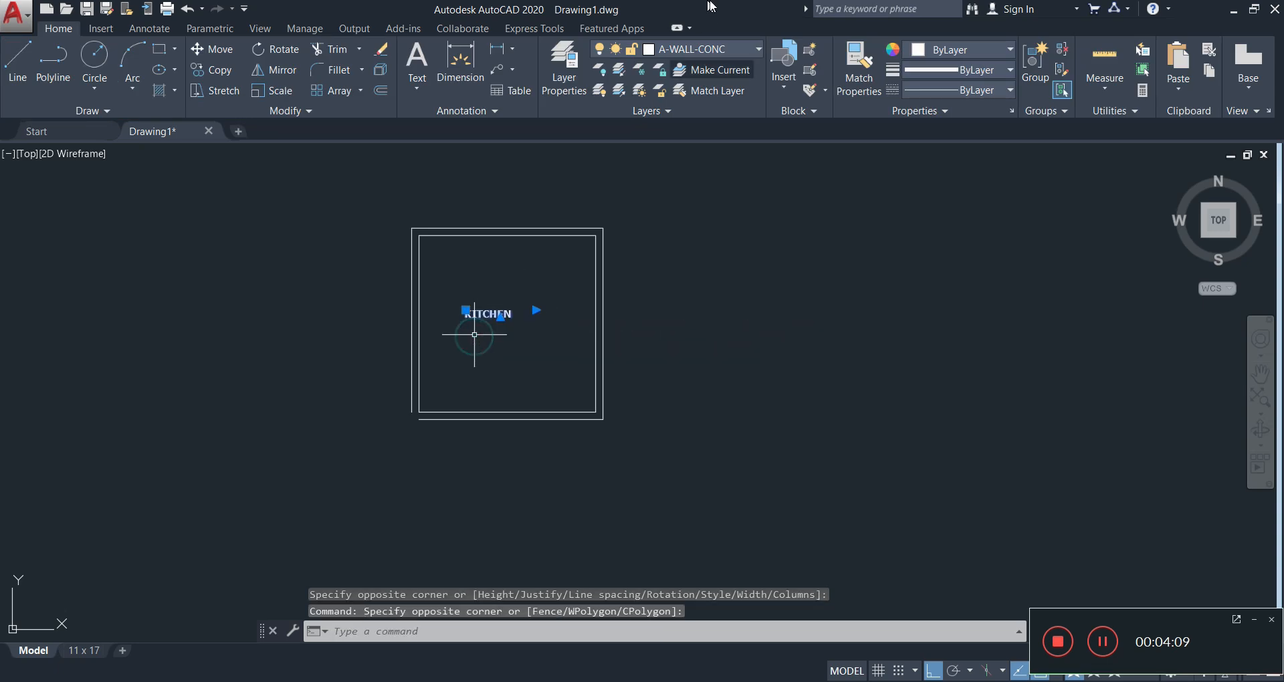
left_click(696, 59)
left_click(683, 228)
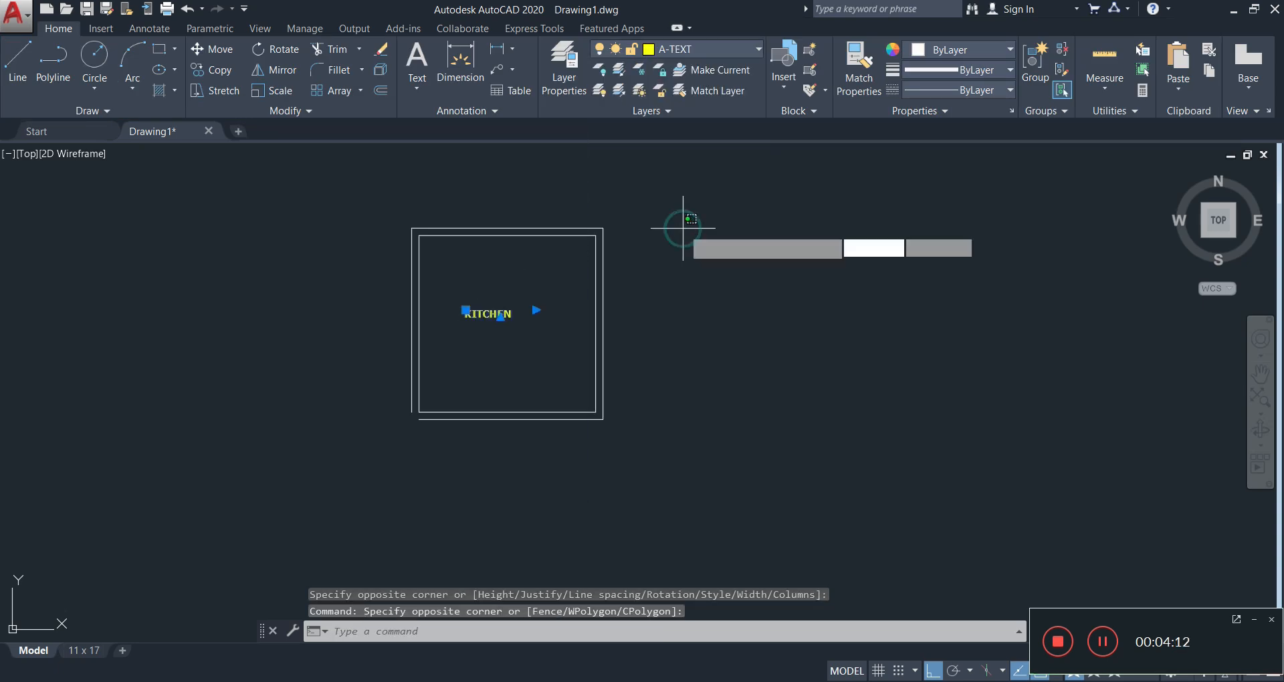
key("Escape")
key("Escape")
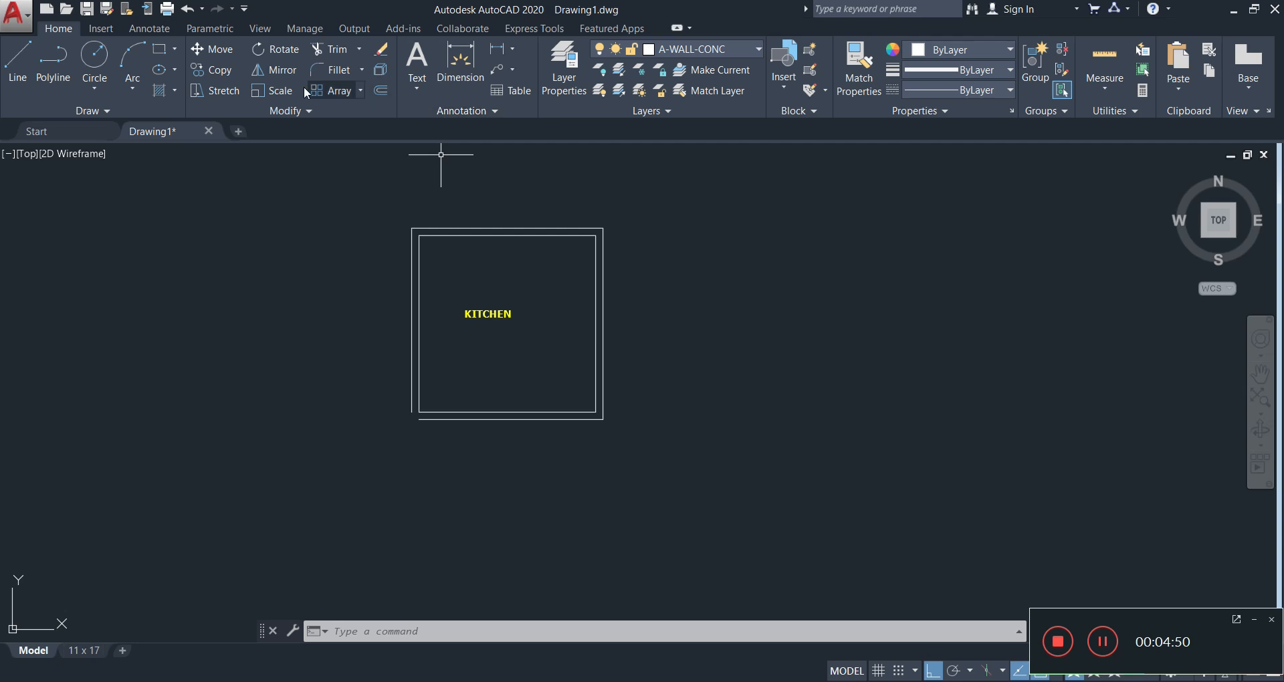
- Try to fillet the two open wall ends at the square's lower-left corner
left_click(319, 71)
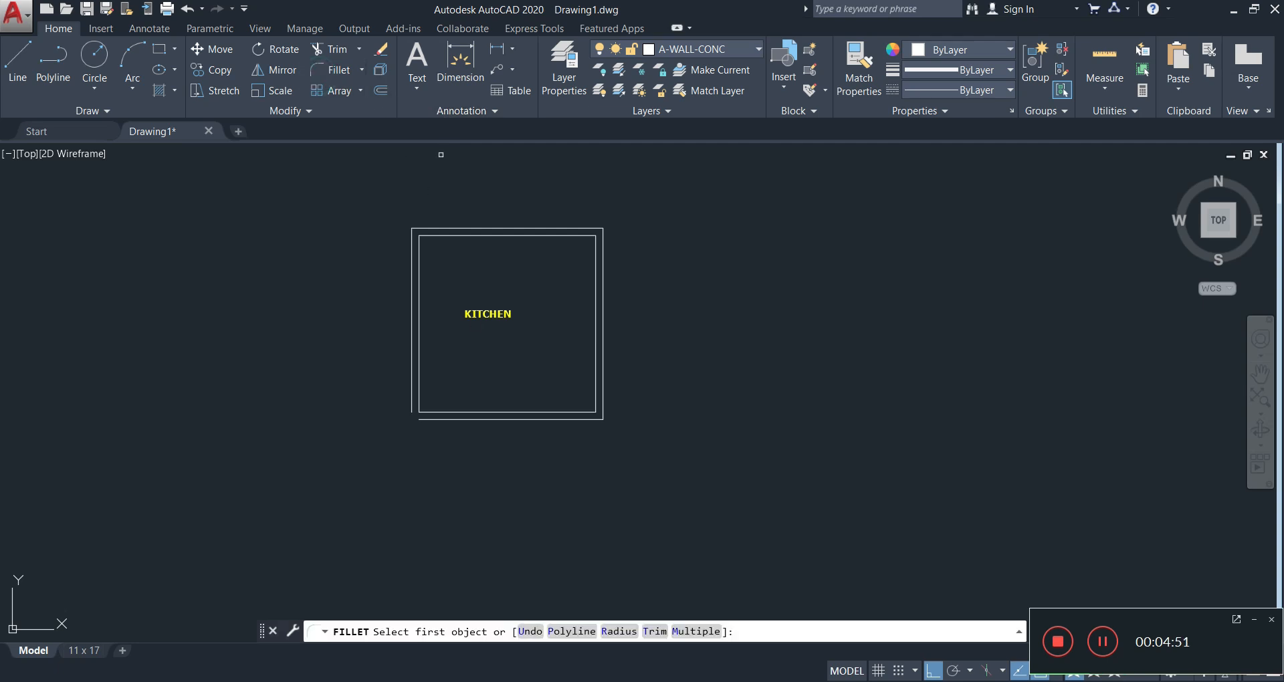
left_click(418, 378)
left_click(440, 419)
key("Escape")
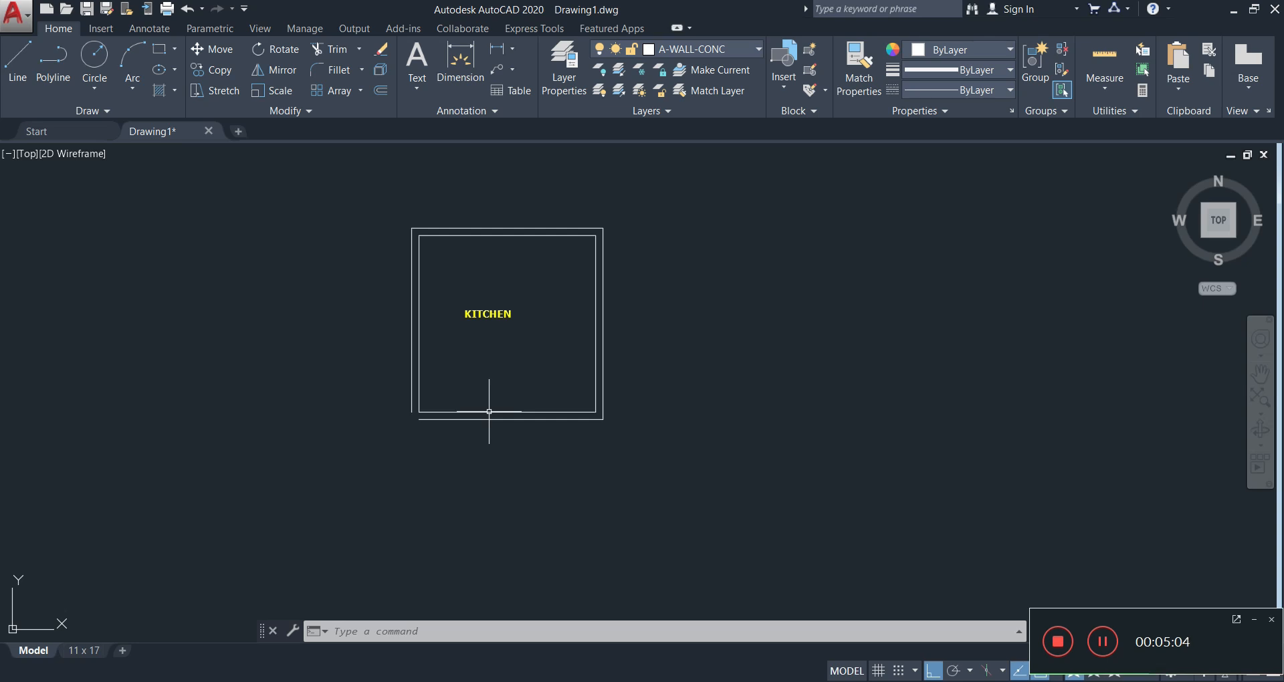
- Close the open lower-left corner of the kitchen walls with the multiline edit tool Corner Joint
type("ml")
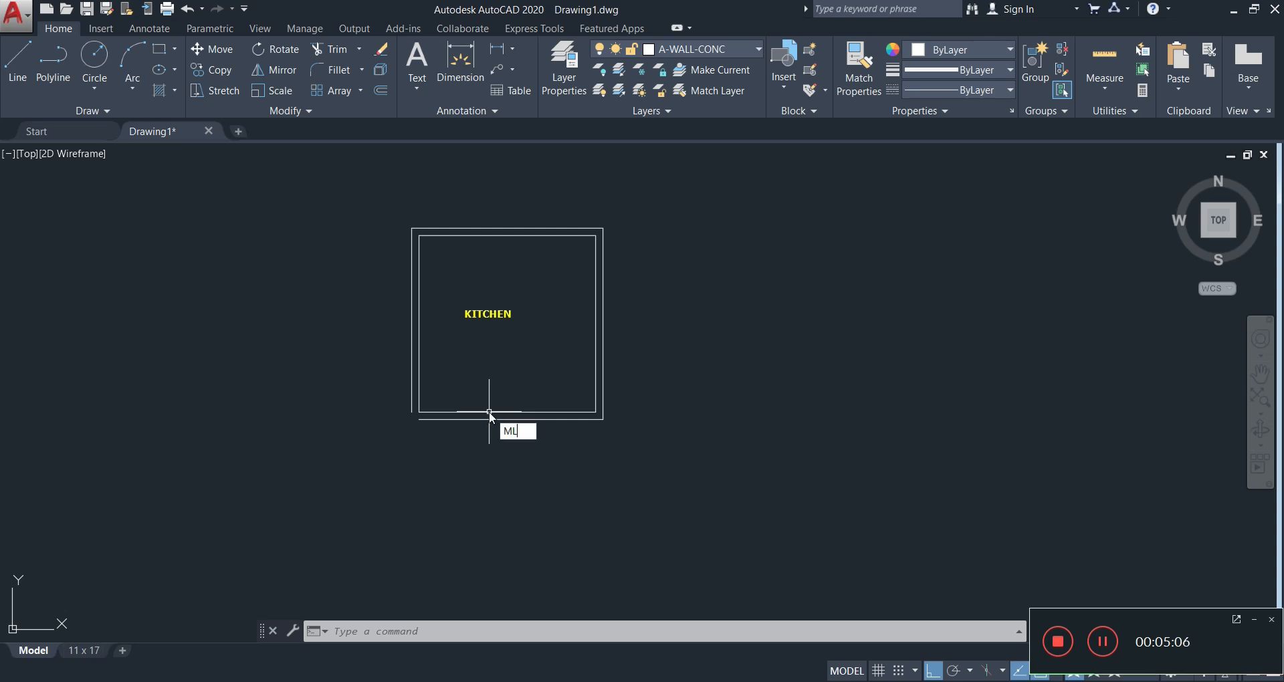
type("e")
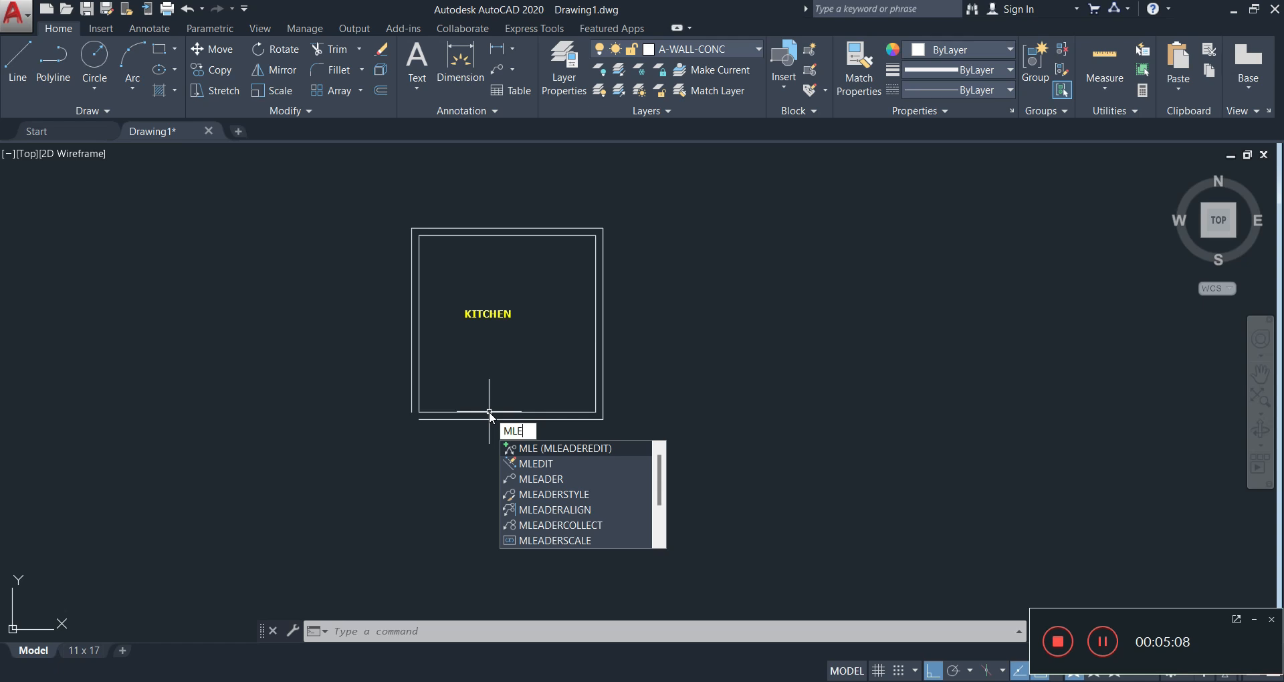
left_click(552, 466)
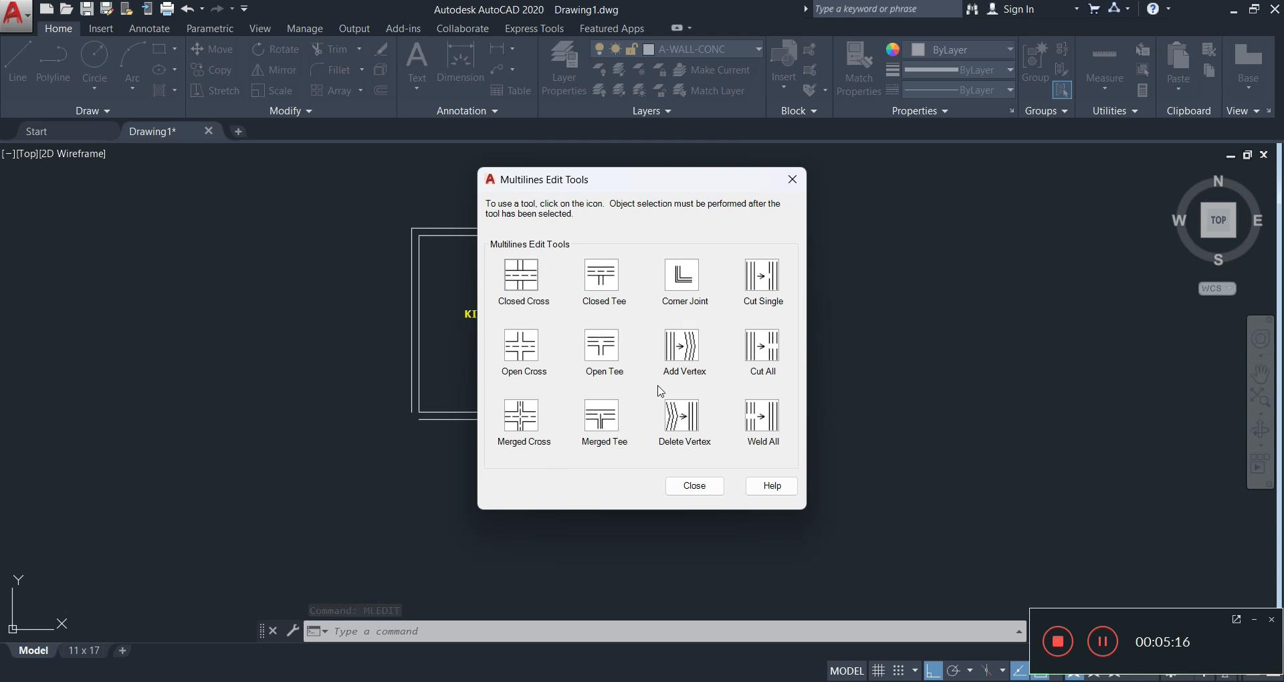
left_click(685, 286)
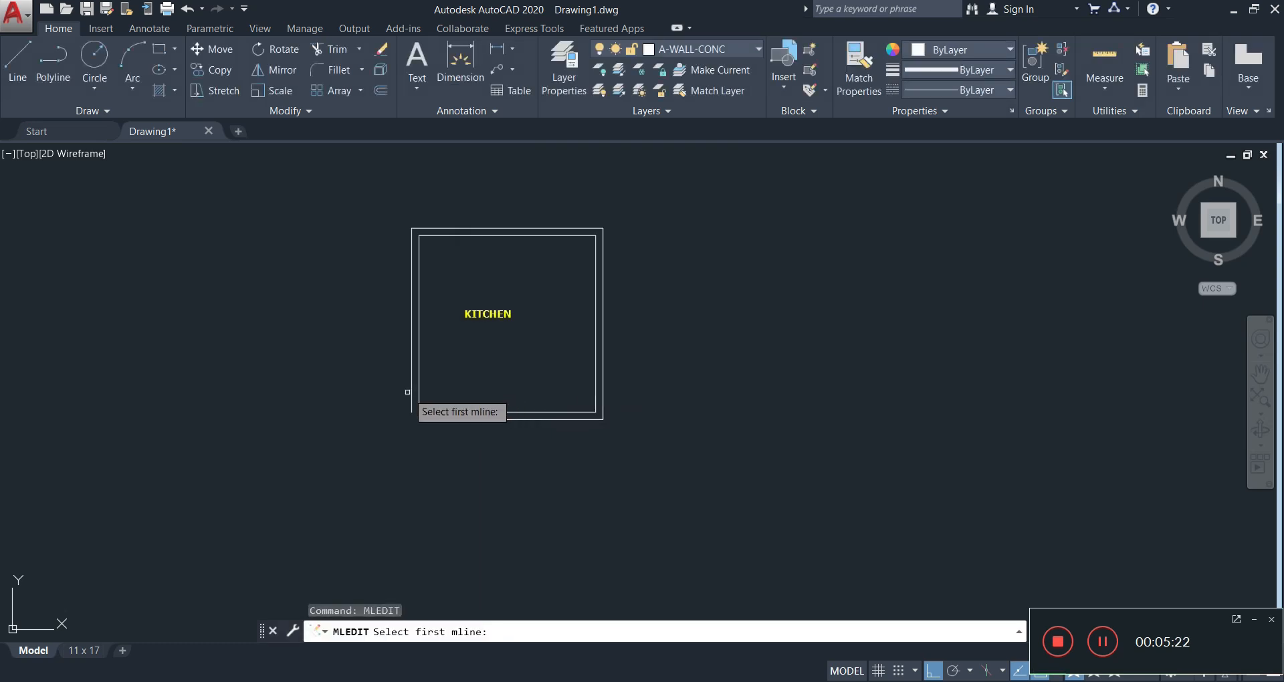
left_click(414, 385)
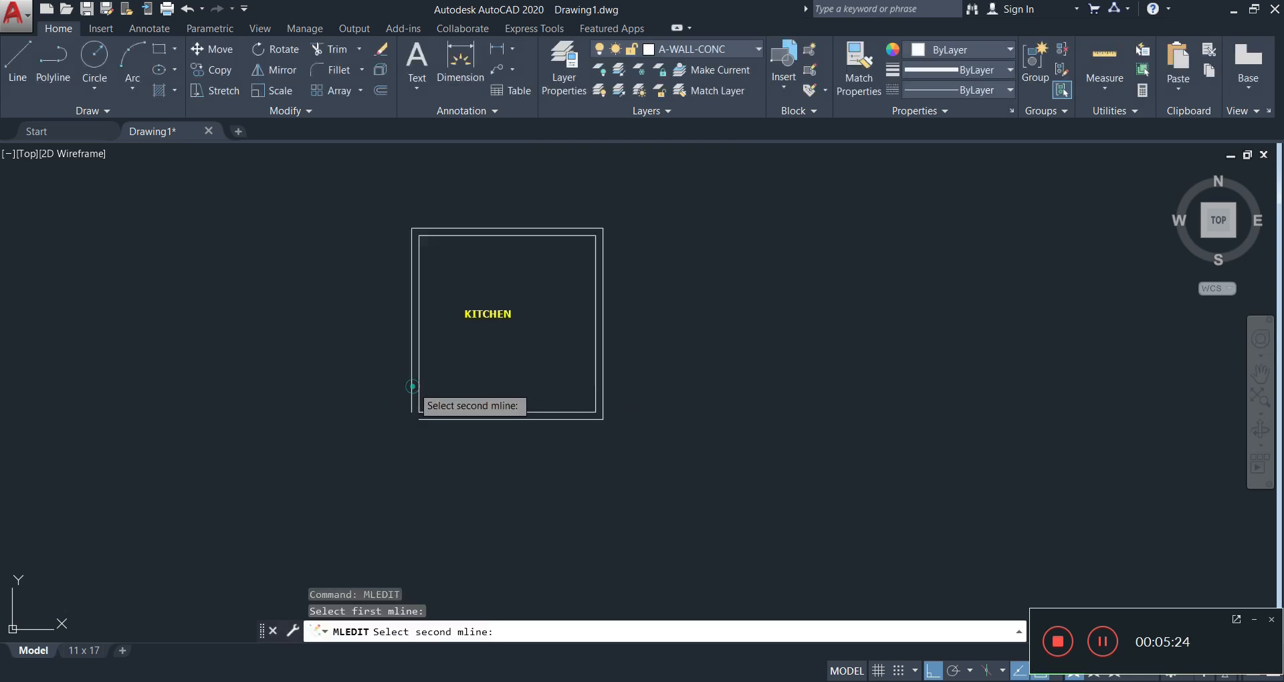
left_click(435, 419)
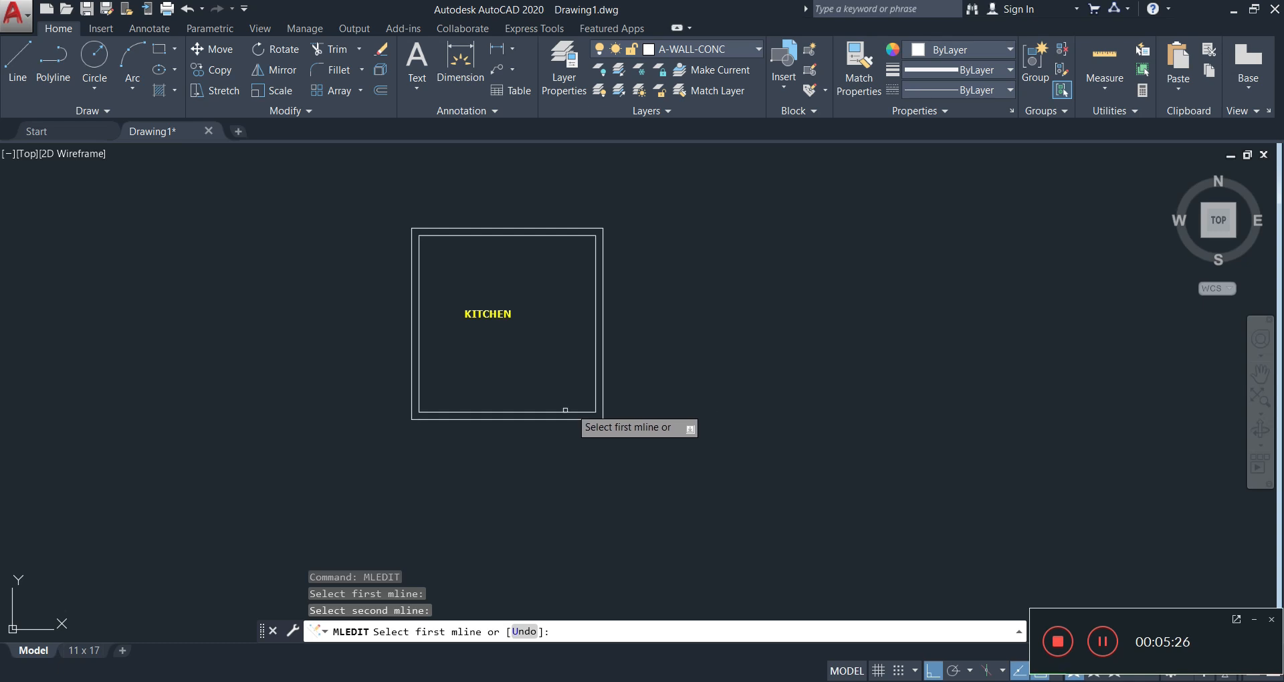
key("Escape")
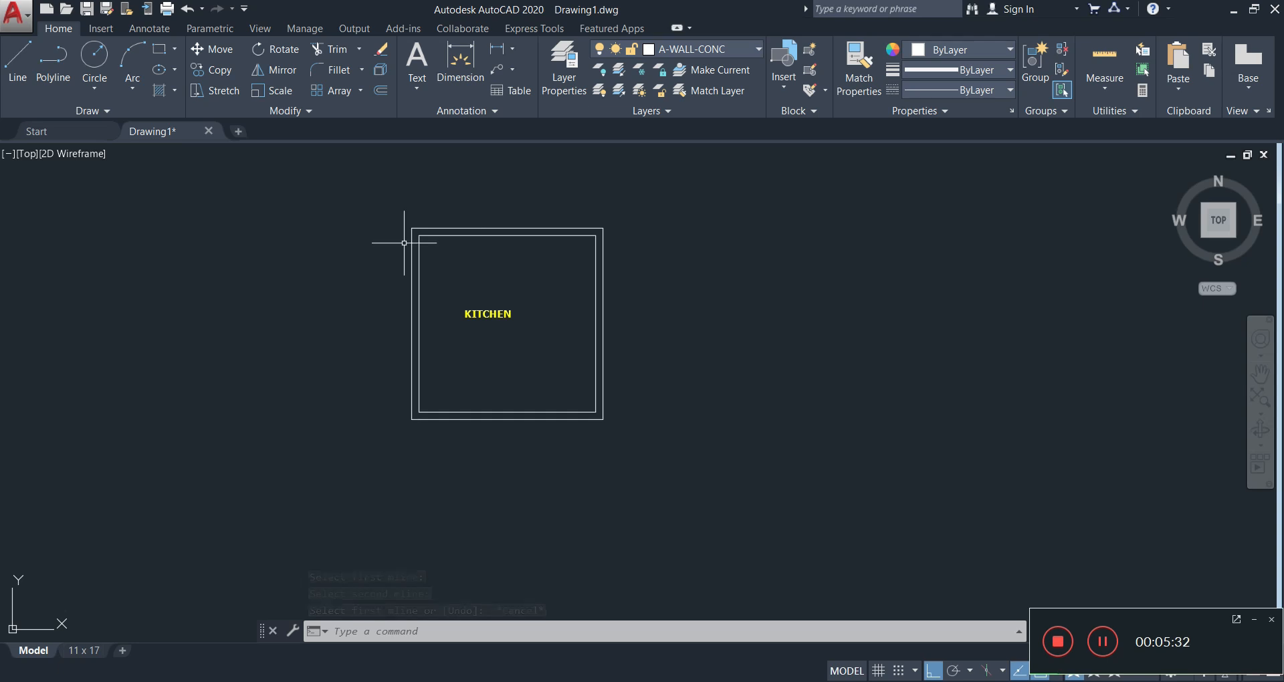
- Start a multiline on the kitchen's outer right wall, level with the inner face of its top wall, and run it 3600 to the right
type("m")
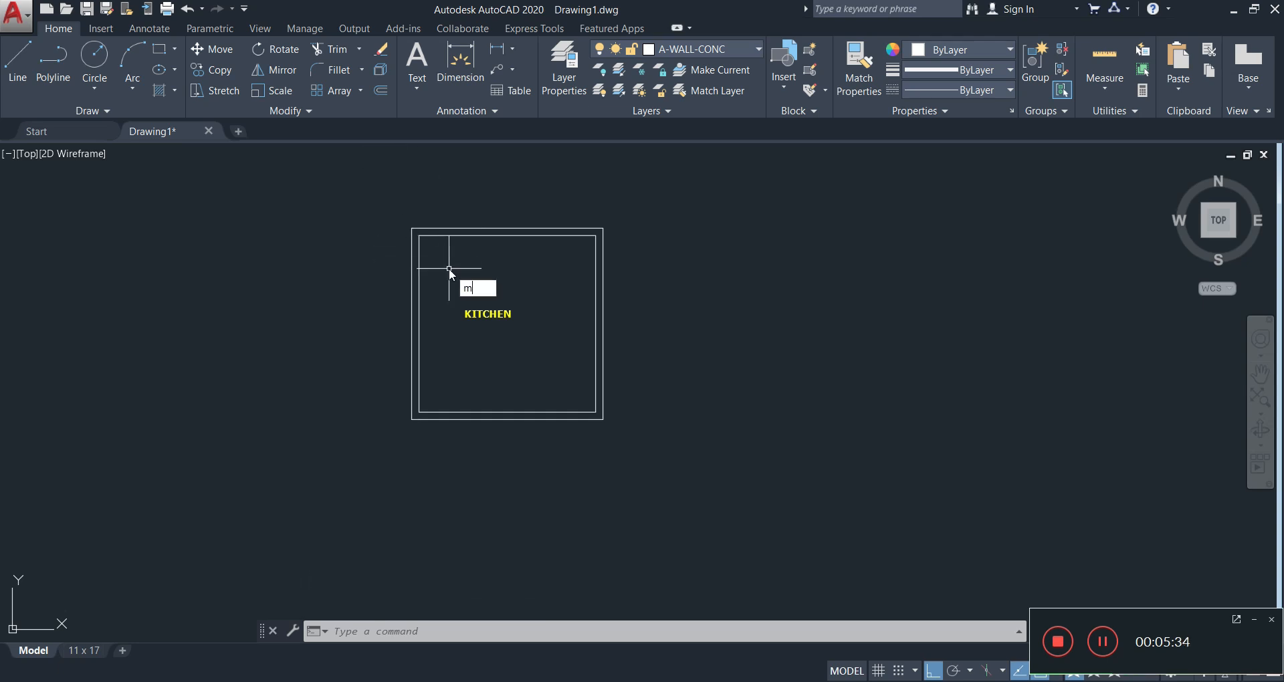
type("l")
key("Return")
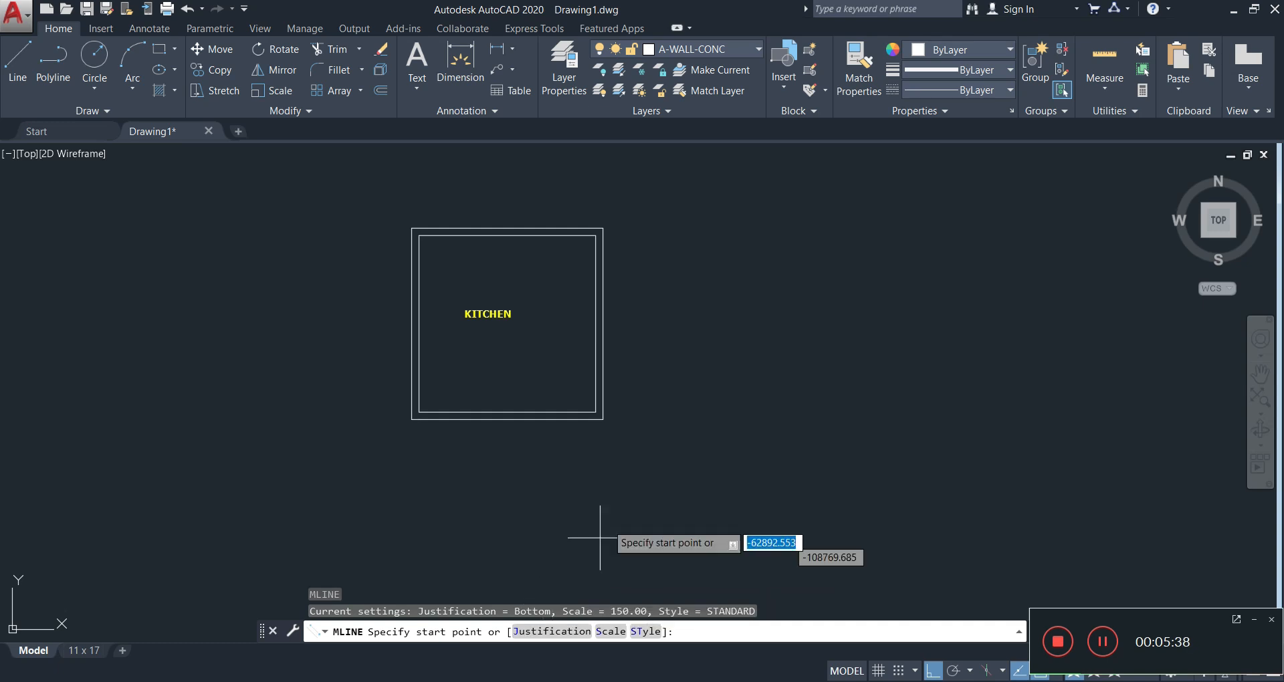
scroll(599, 221, "up", 4)
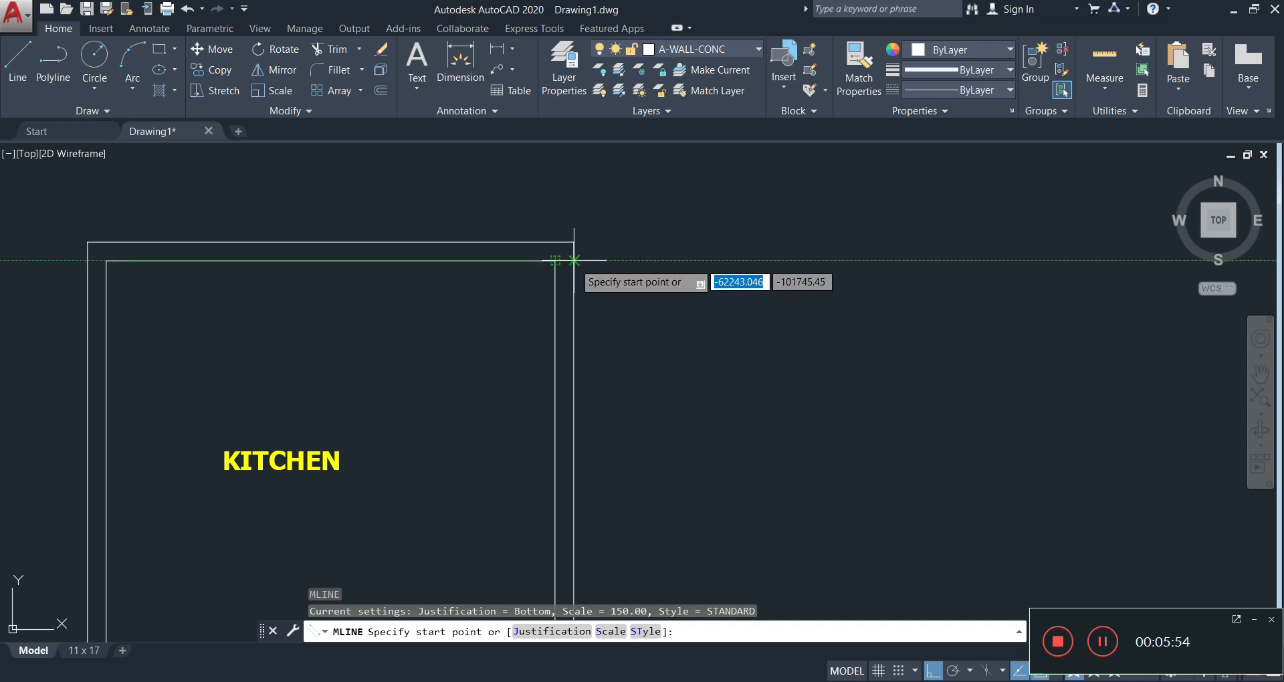
left_click(574, 261)
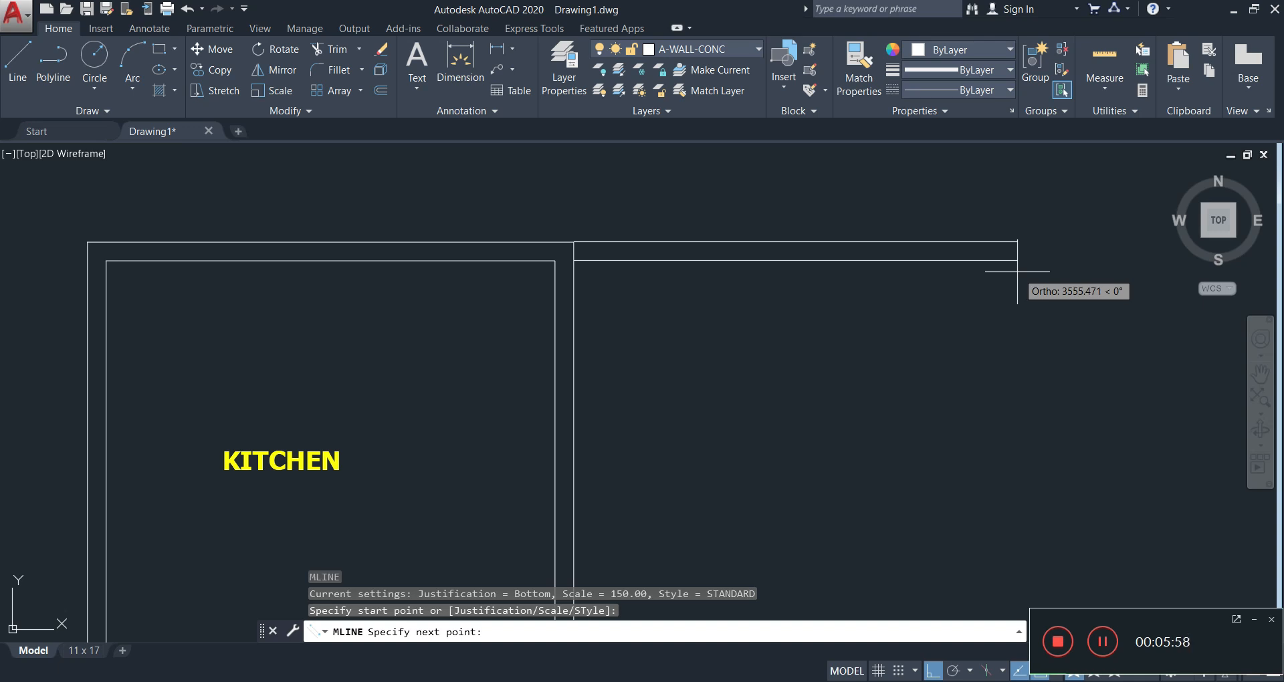
type("3")
type("69")
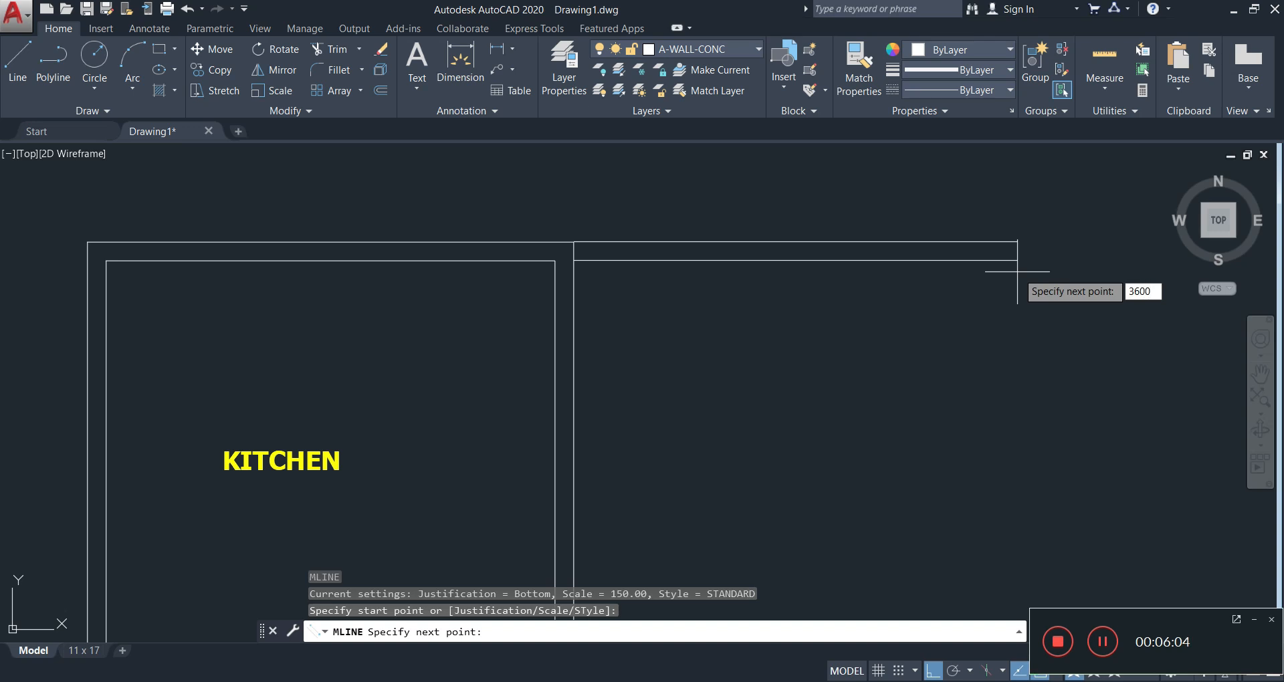
key("Return")
- Continue the multiline 3600 down and 3600 back left to the kitchen wall, and end it there
scroll(1015, 366, "down", 5)
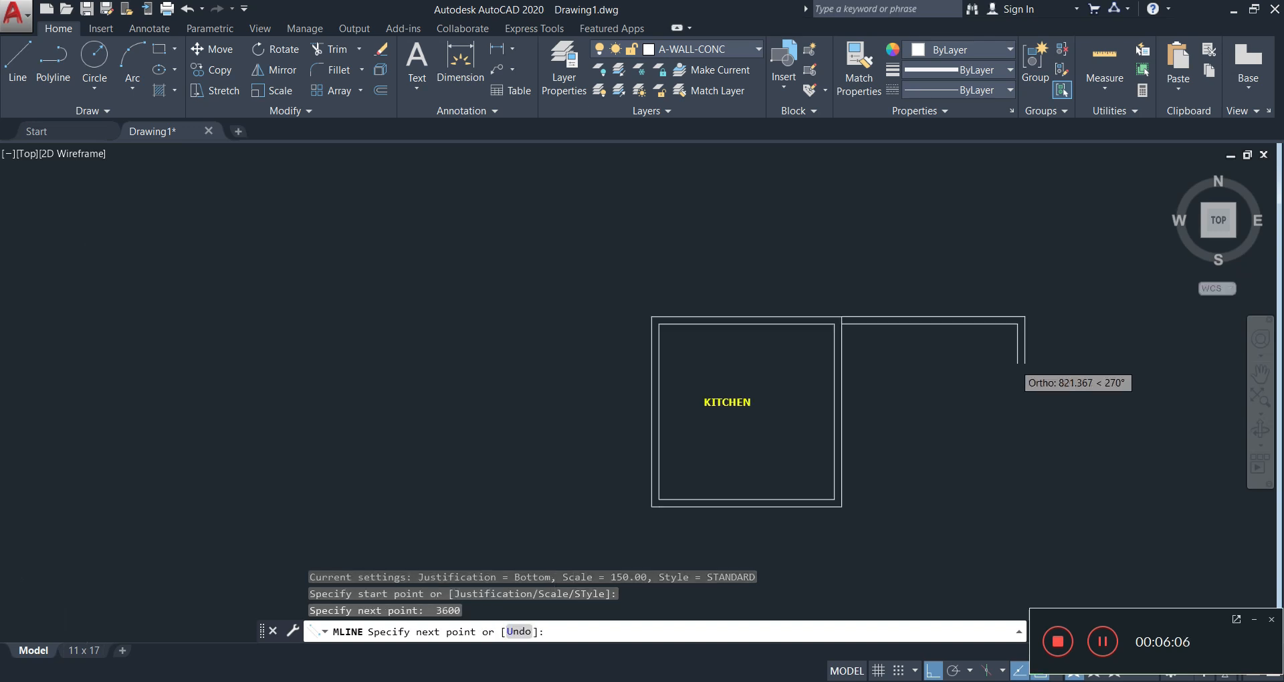
type("3600")
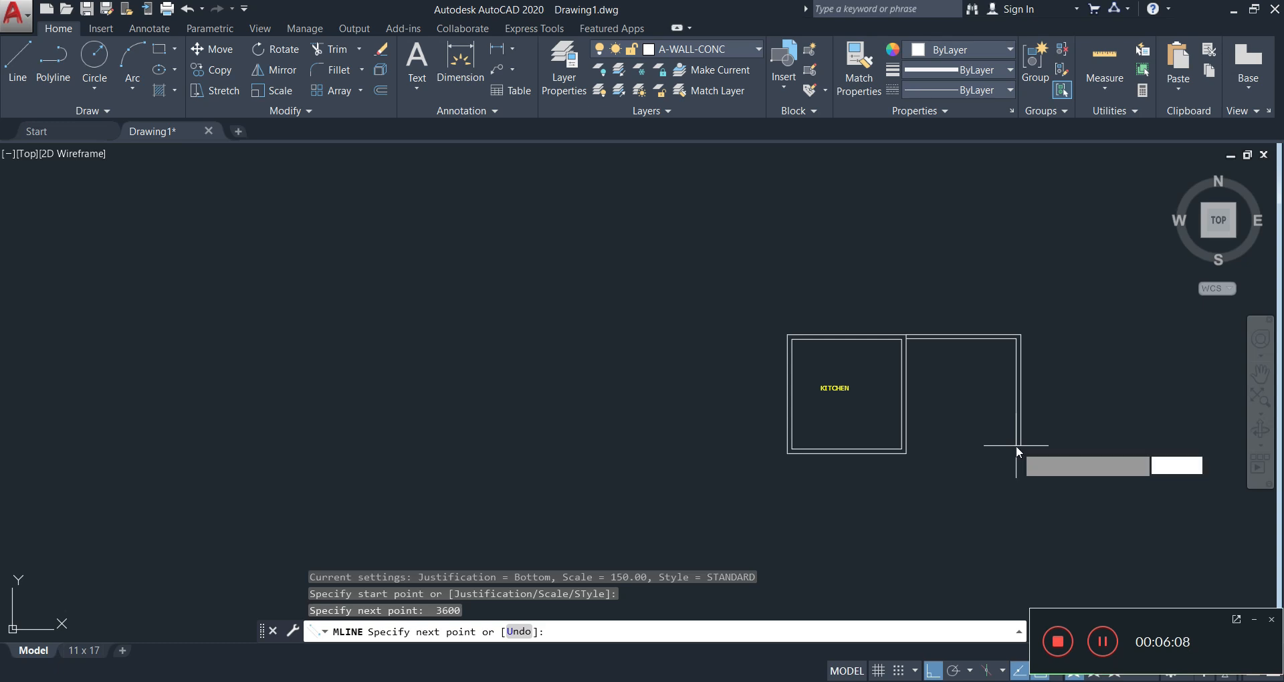
key("Return")
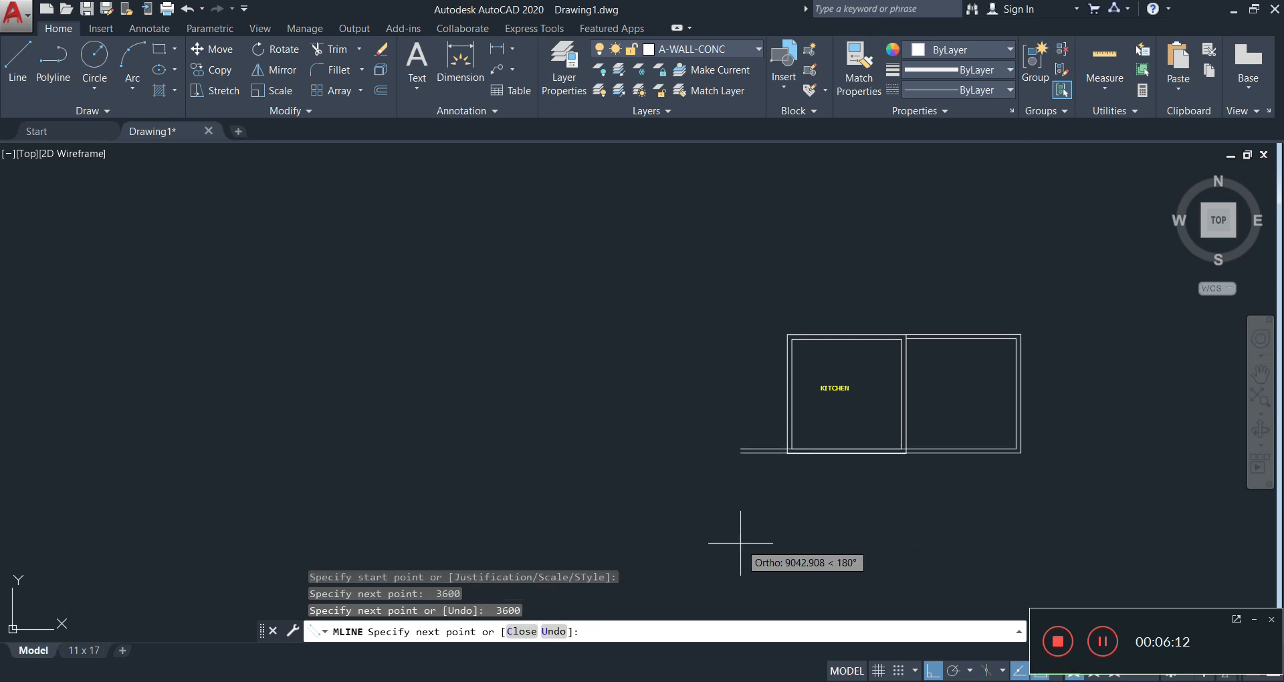
type("3600")
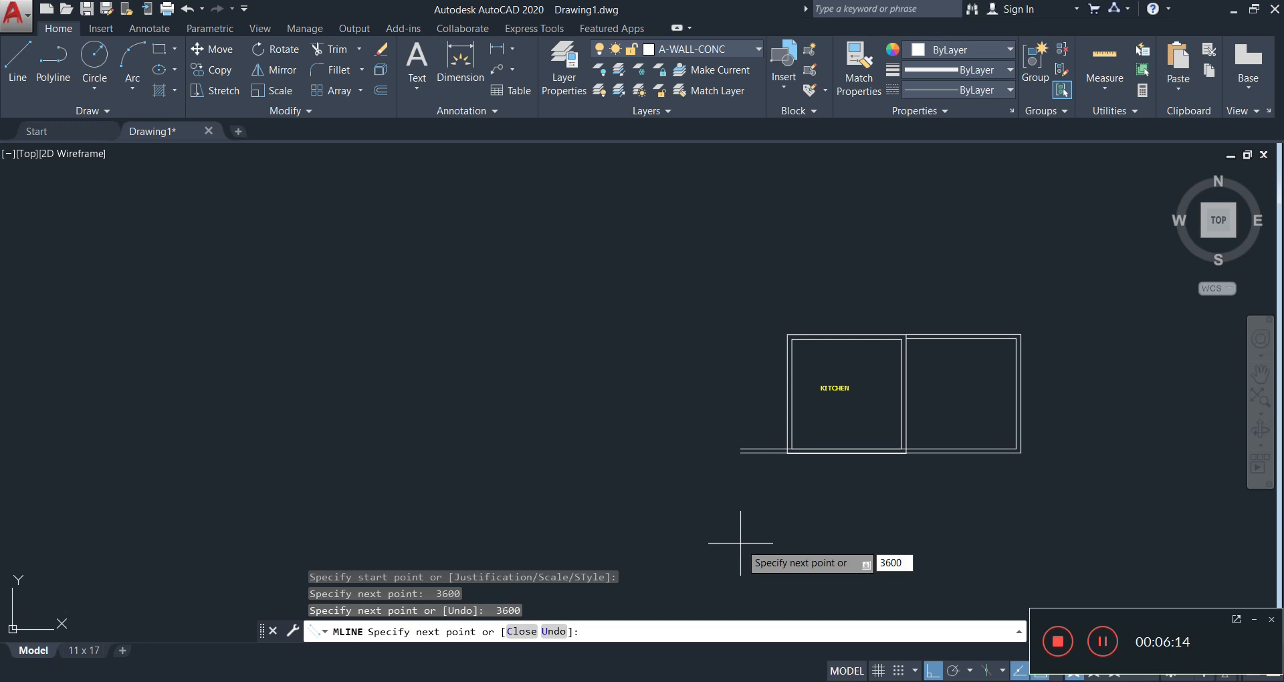
key("Return")
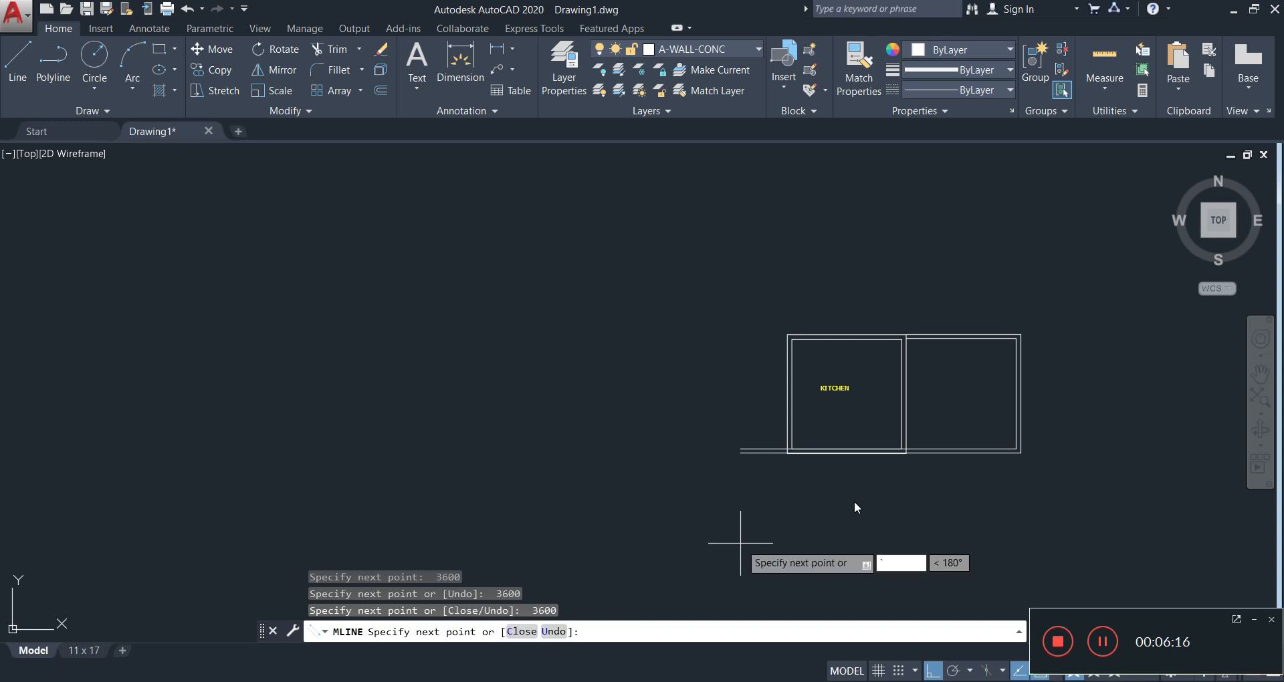
key("Escape")
- Start another multiline on the second room's bottom outer wall, level with the inner face of its right wall, and run it 4200 down
mouse_move(1027, 456)
middle_mouse_down()
mouse_move(970, 428)
mouse_move(863, 421)
mouse_move(821, 436)
middle_mouse_up()
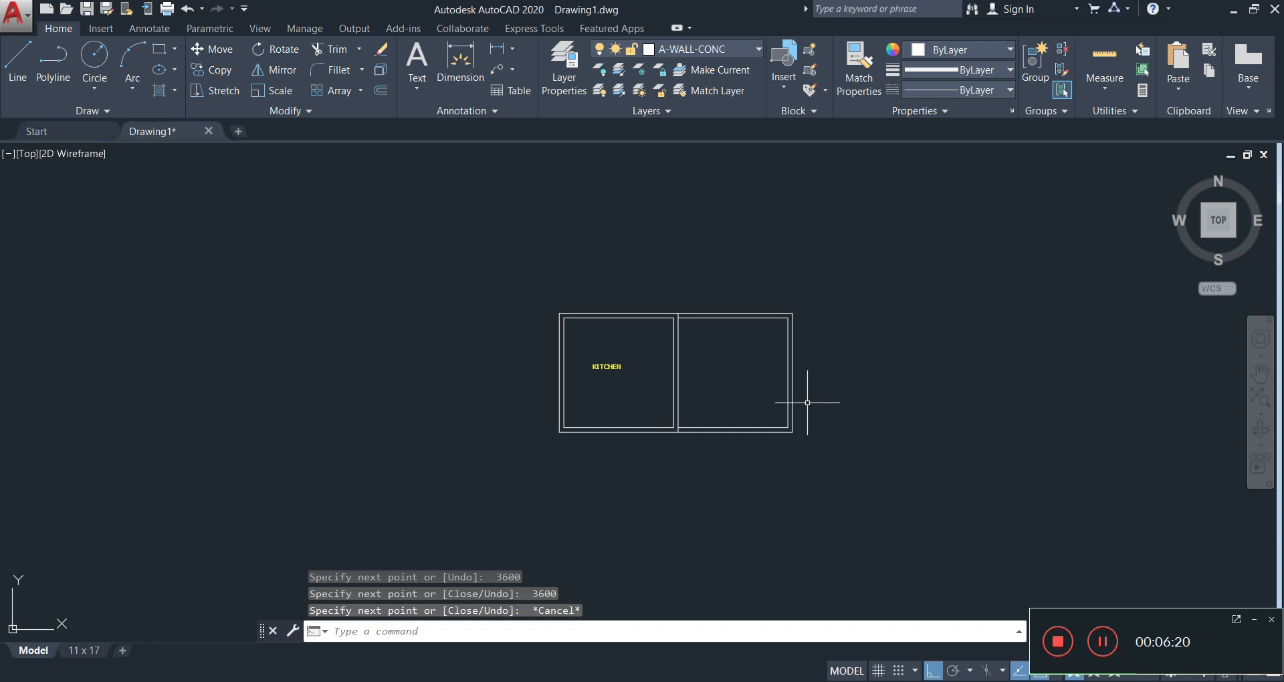
middle_click_drag(854, 459, 840, 379)
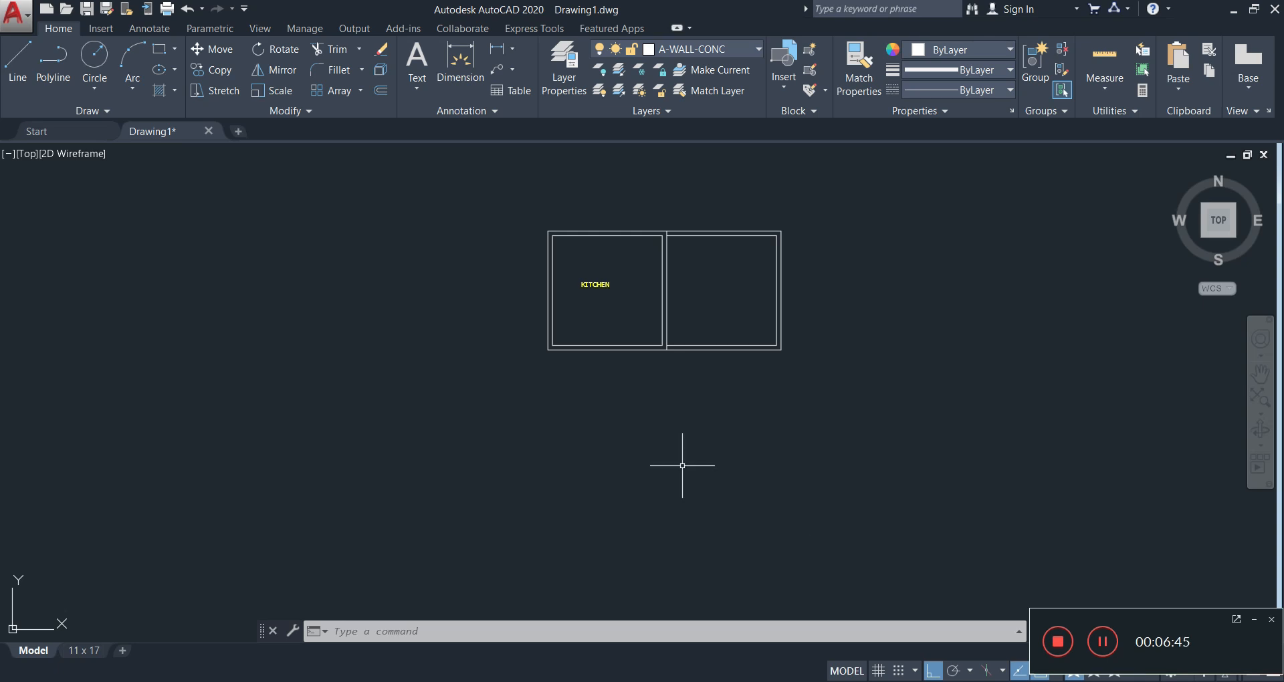
key("Return")
scroll(802, 376, "up", 2)
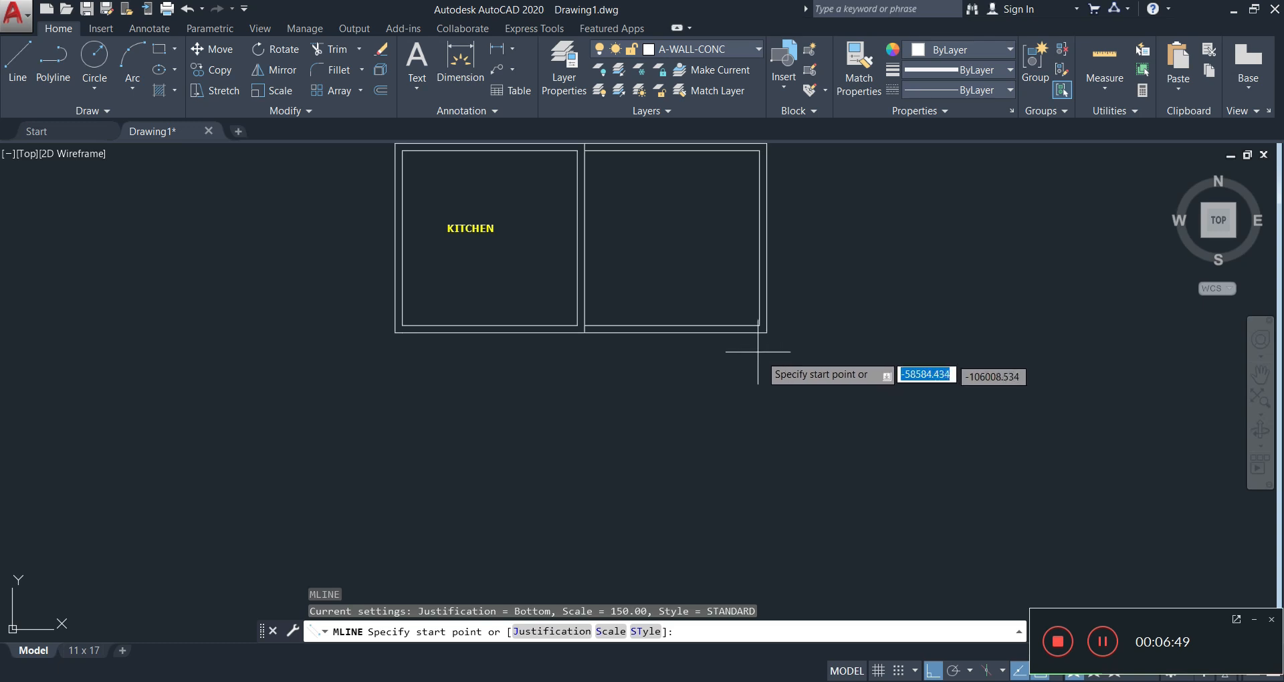
scroll(761, 334, "up", 2)
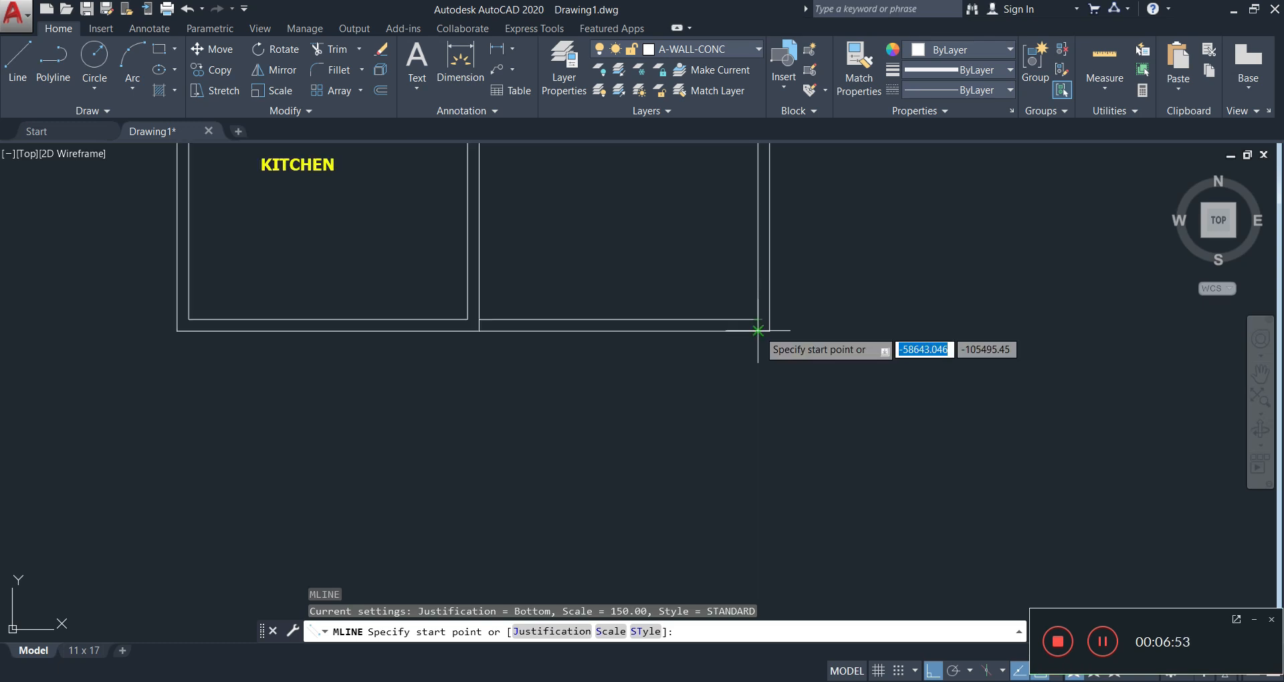
left_click(758, 330)
scroll(760, 431, "down", 4)
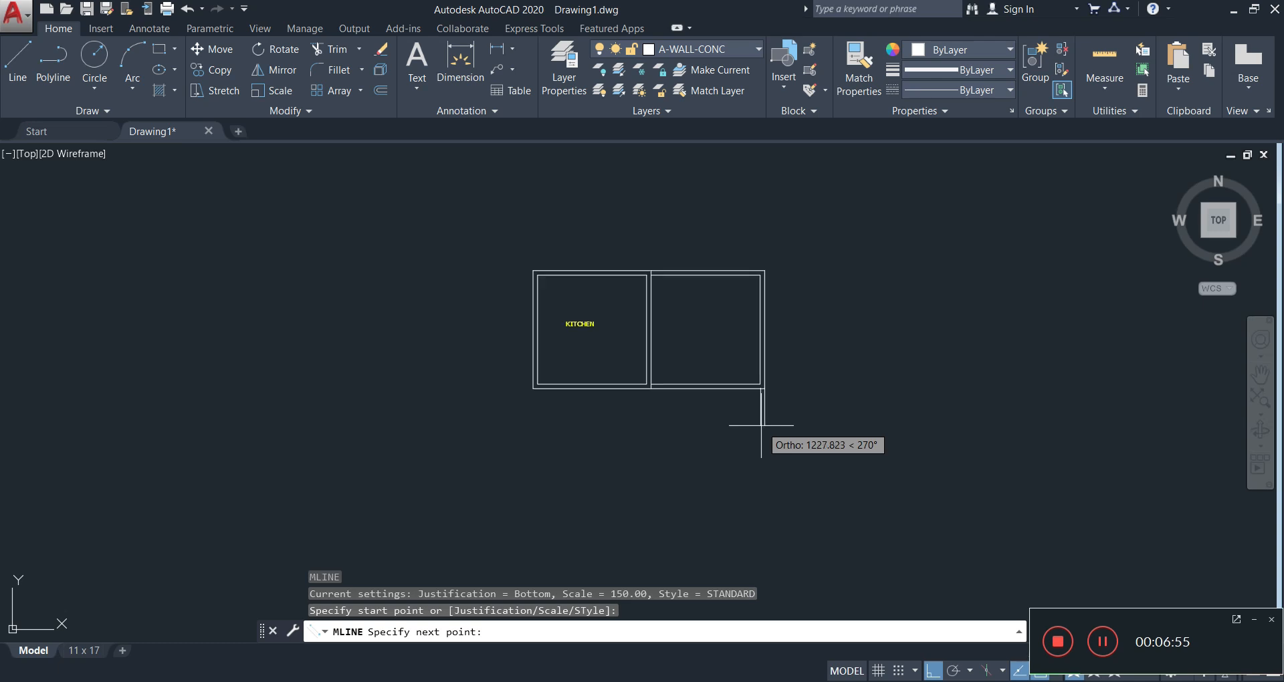
scroll(761, 432, "up", 6)
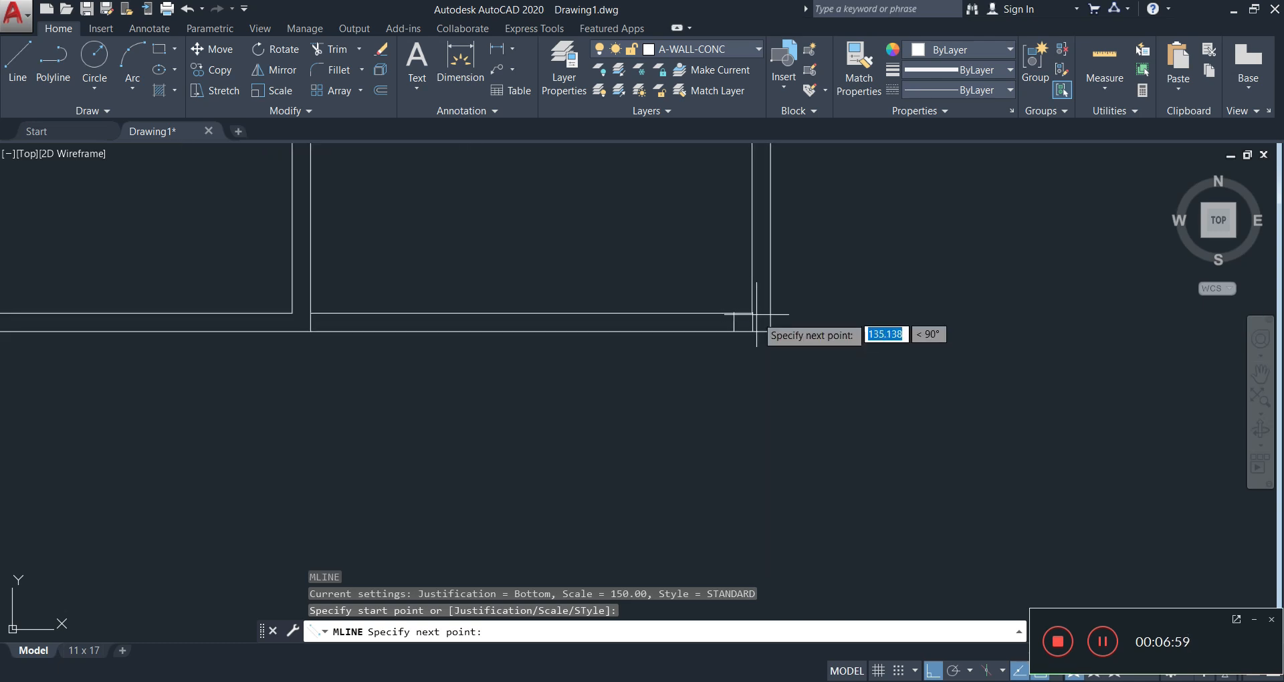
scroll(760, 430, "down", 4)
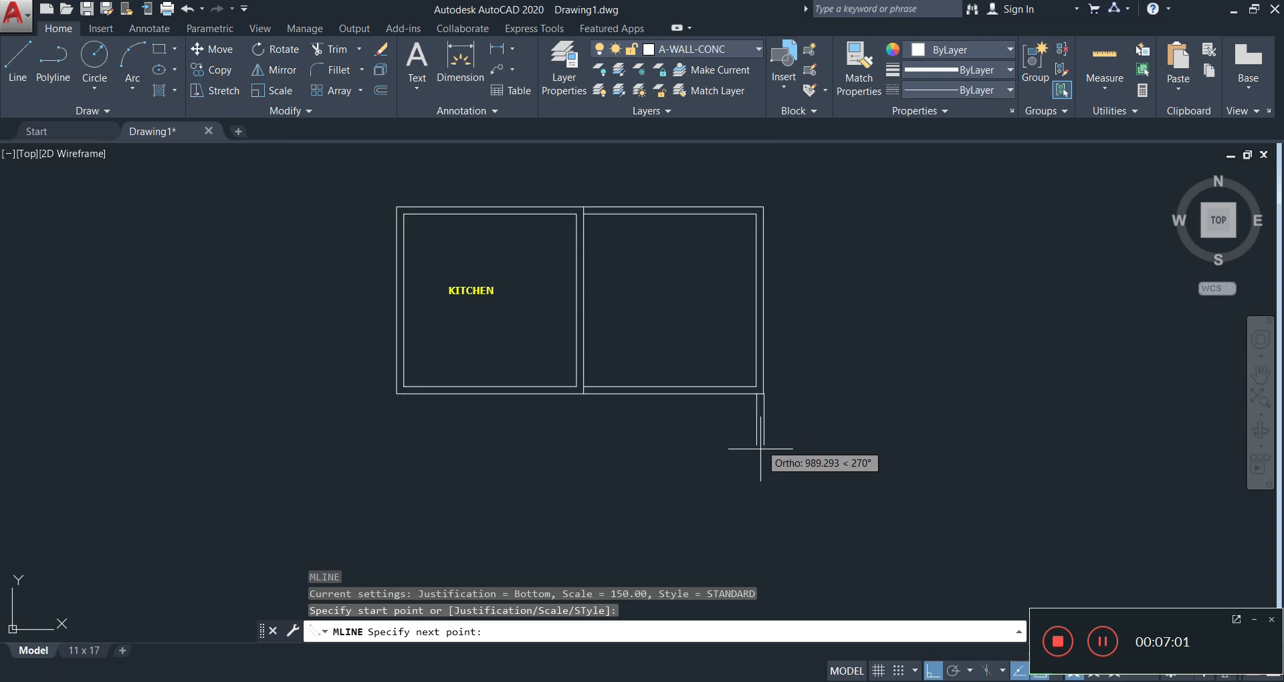
middle_click_drag(759, 471, 780, 330)
scroll(779, 367, "down", 5)
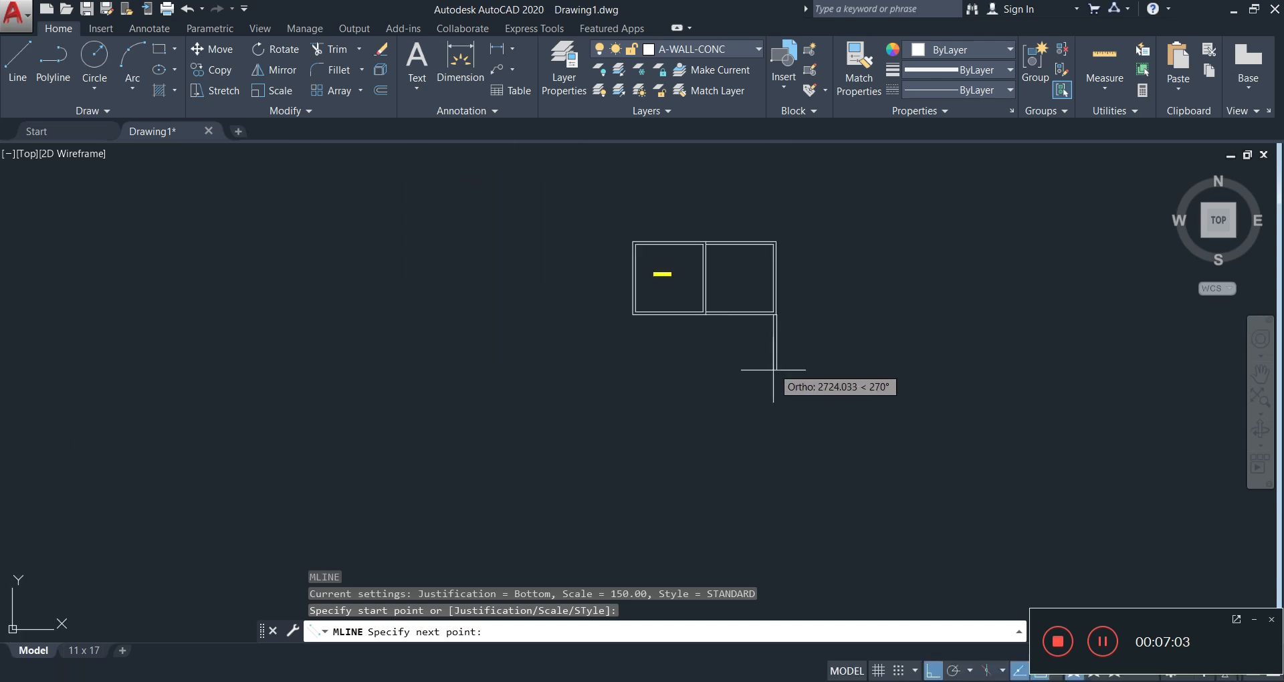
scroll(770, 386, "up", 3)
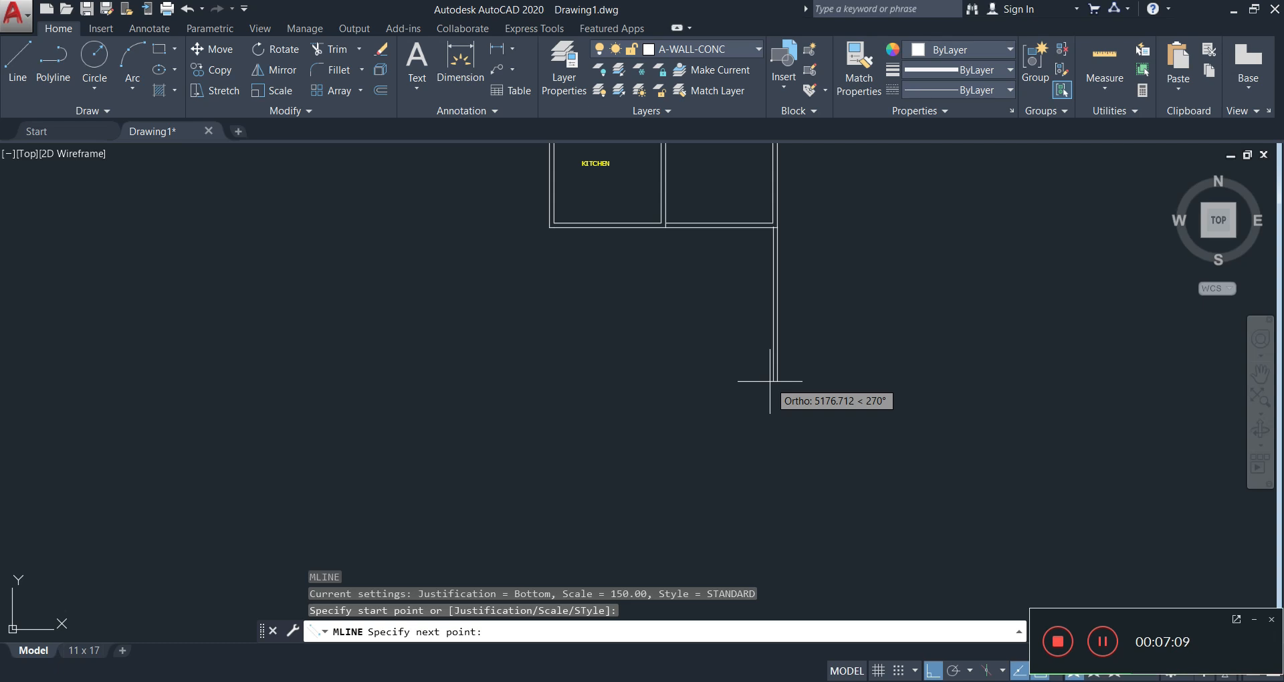
type("4200")
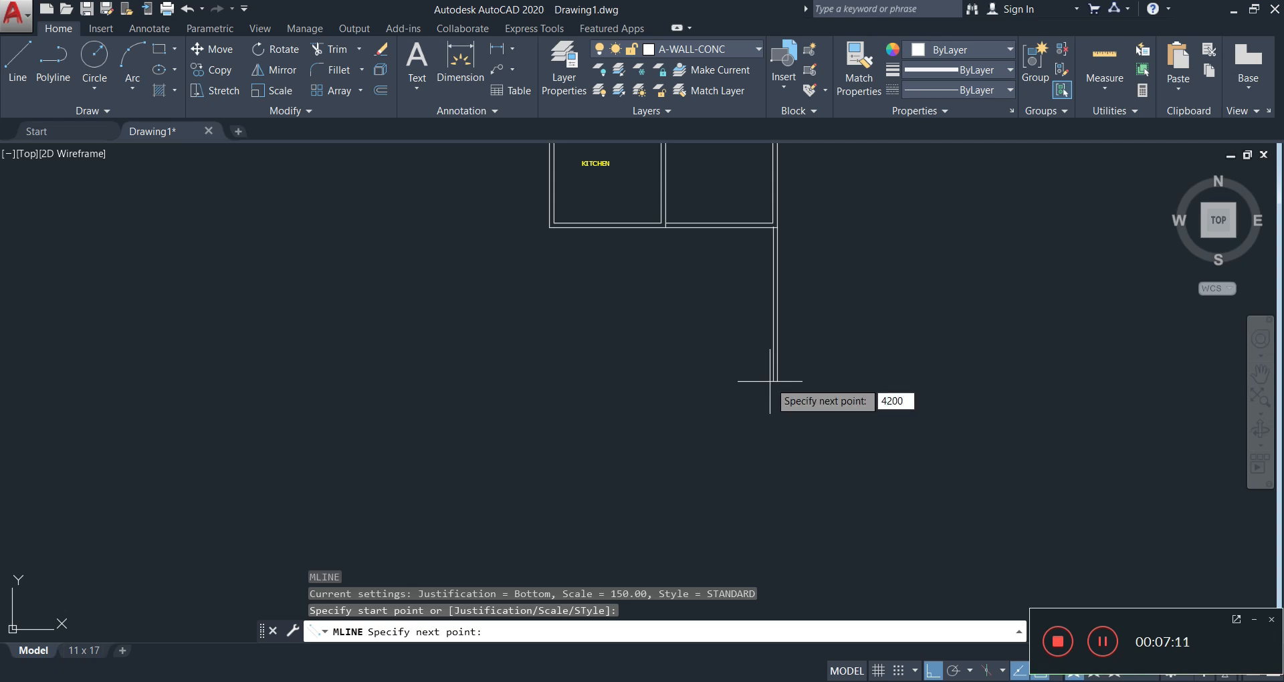
key("Return")
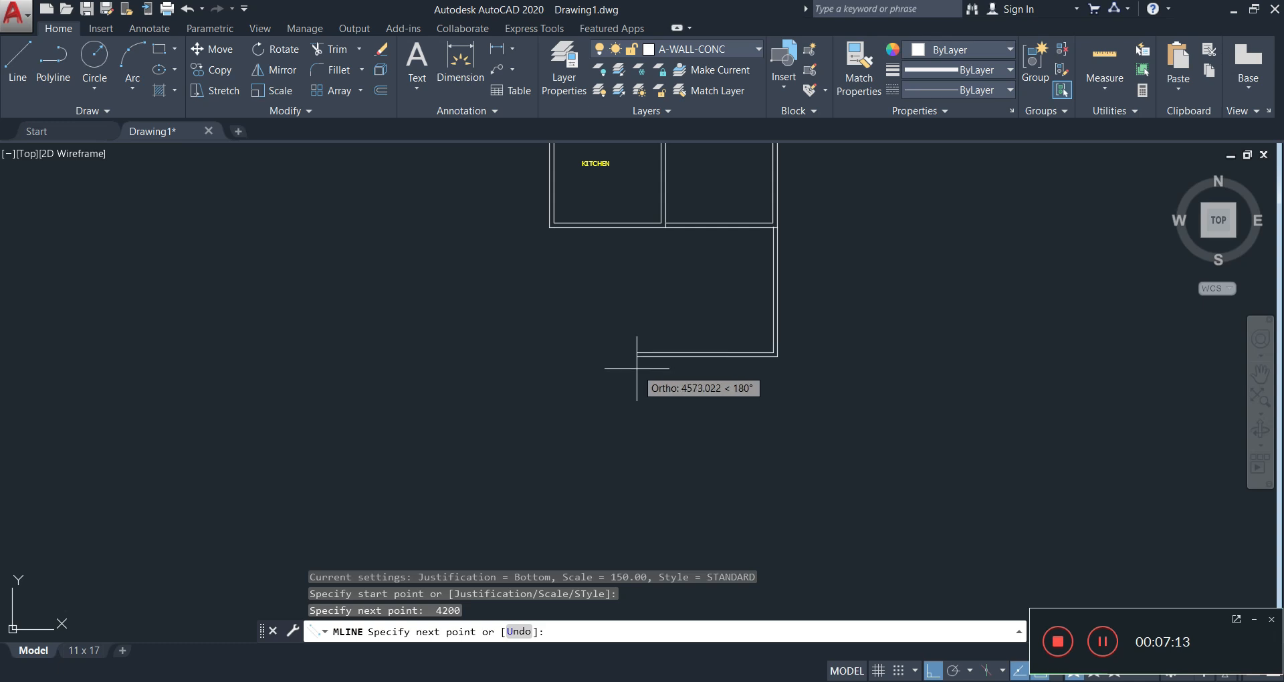
- Continue the multiline 3600 left and 4200 up to the room above, and end it there
type("3600")
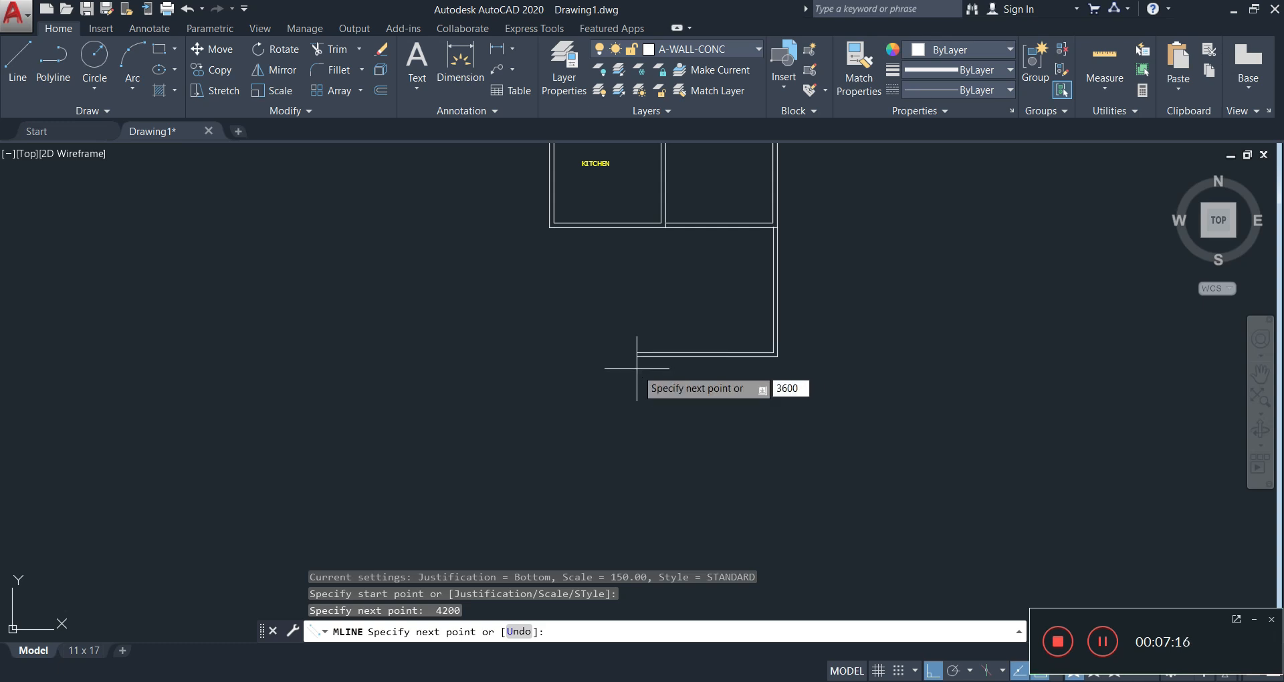
key("Return")
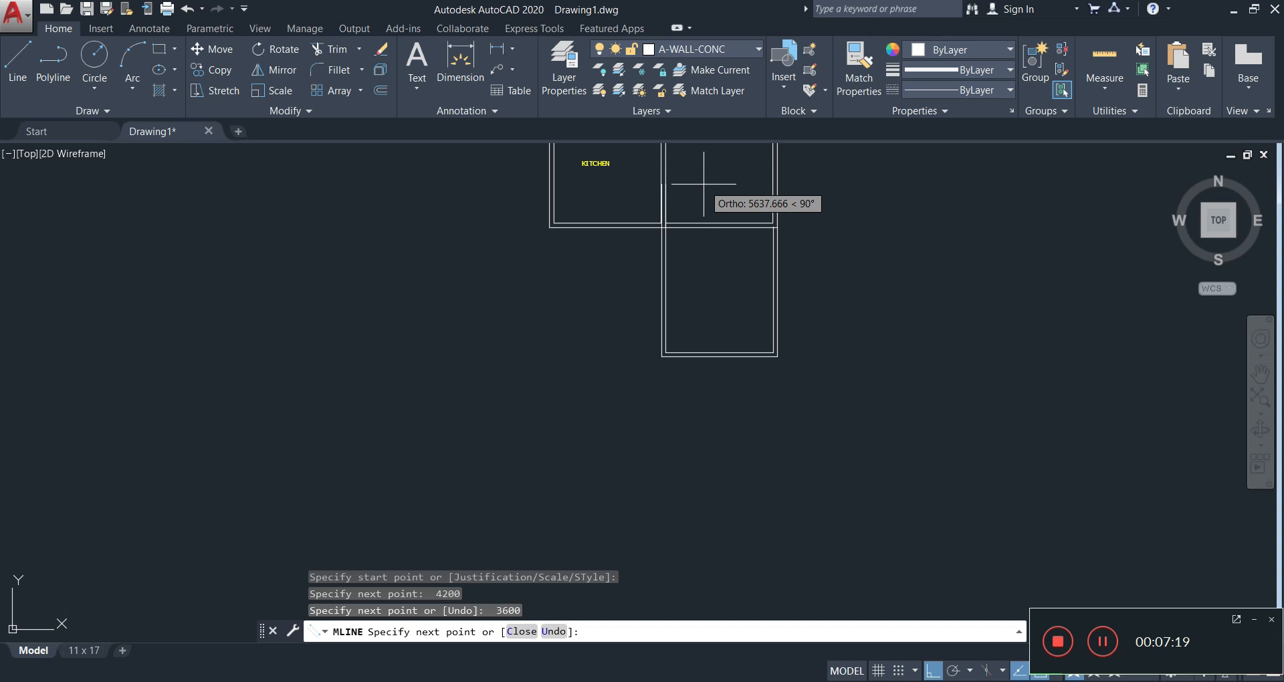
type("4200")
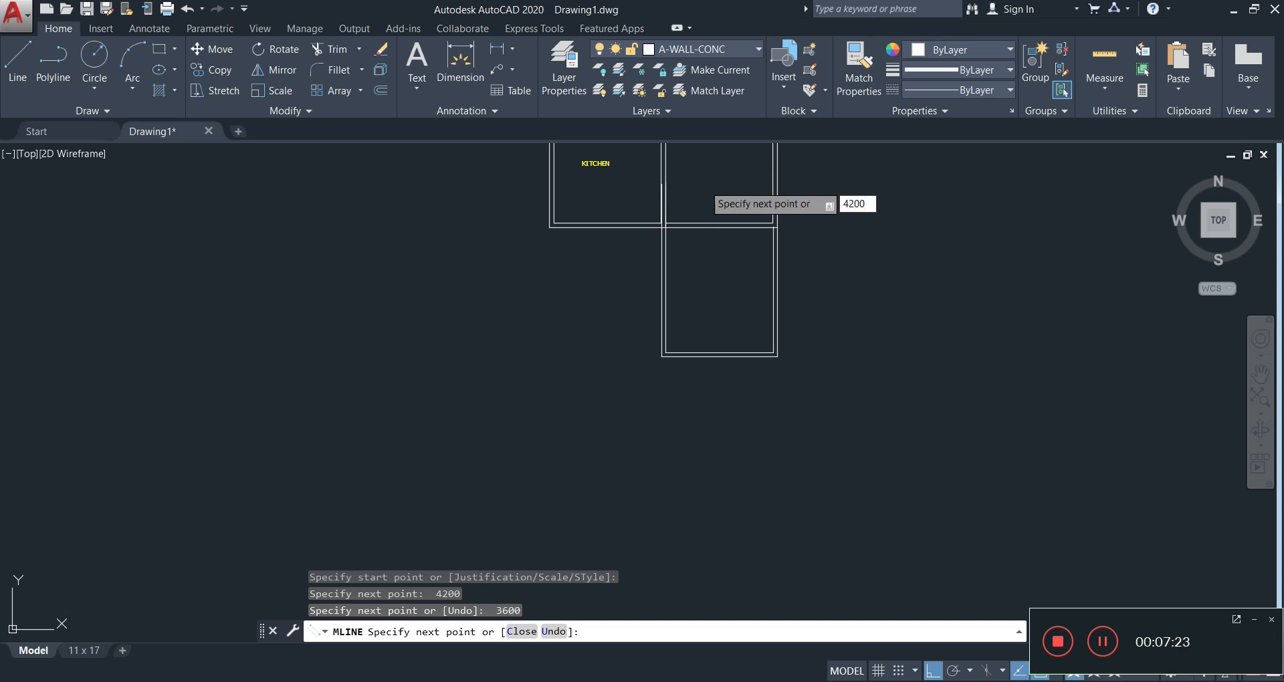
key("Return")
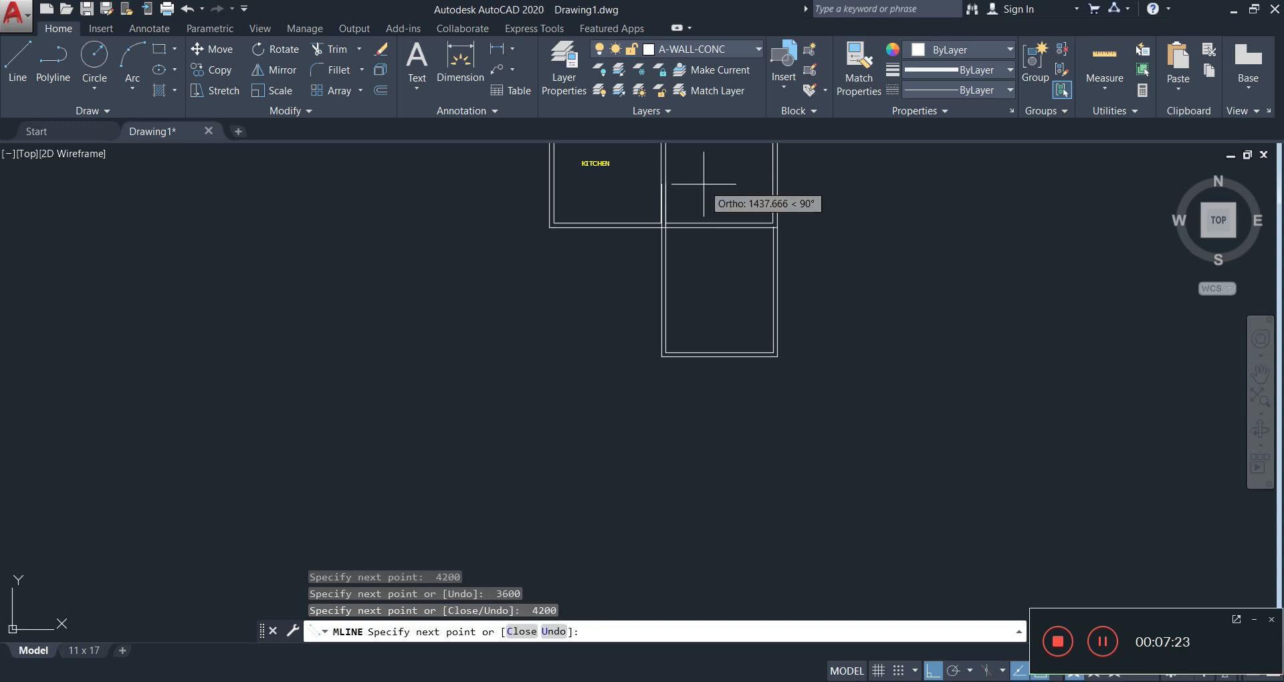
key("Escape")
- Copy the KITCHEN text into the room to its right and, with Ortho off, into the room below that
scroll(739, 341, "down", 3)
scroll(699, 281, "up", 4)
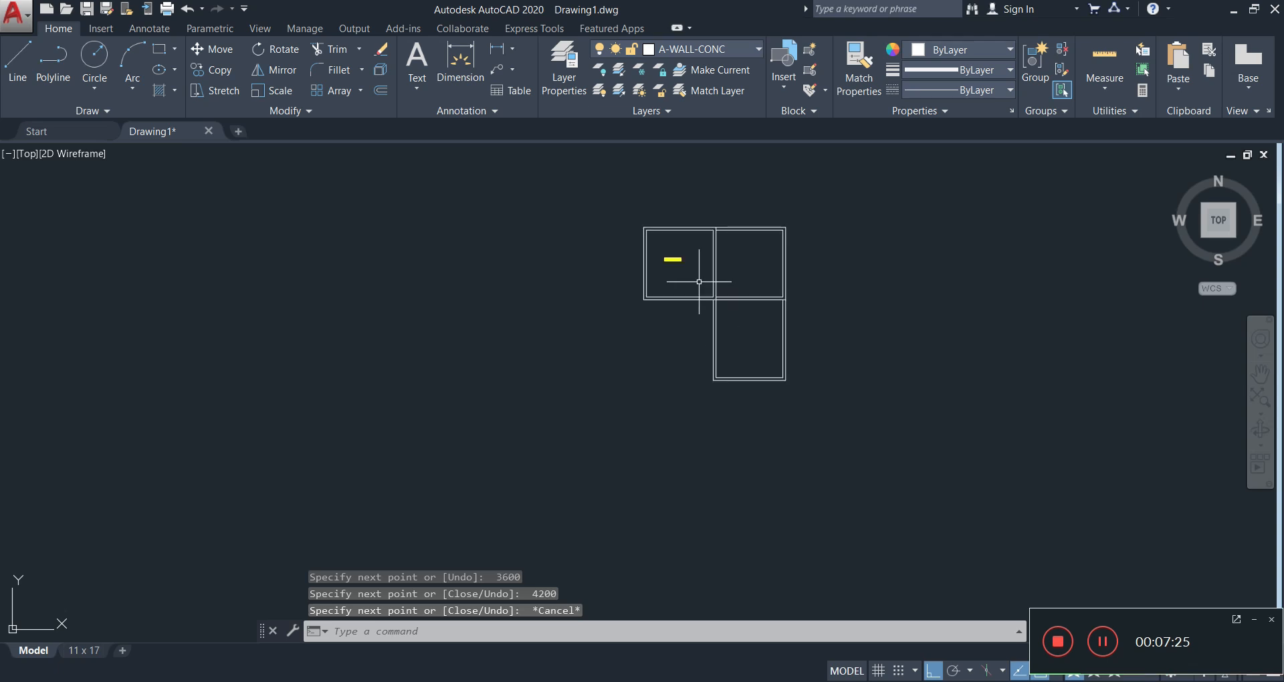
left_click(654, 245)
type("co")
key("Return")
left_click(654, 245)
left_click(773, 246)
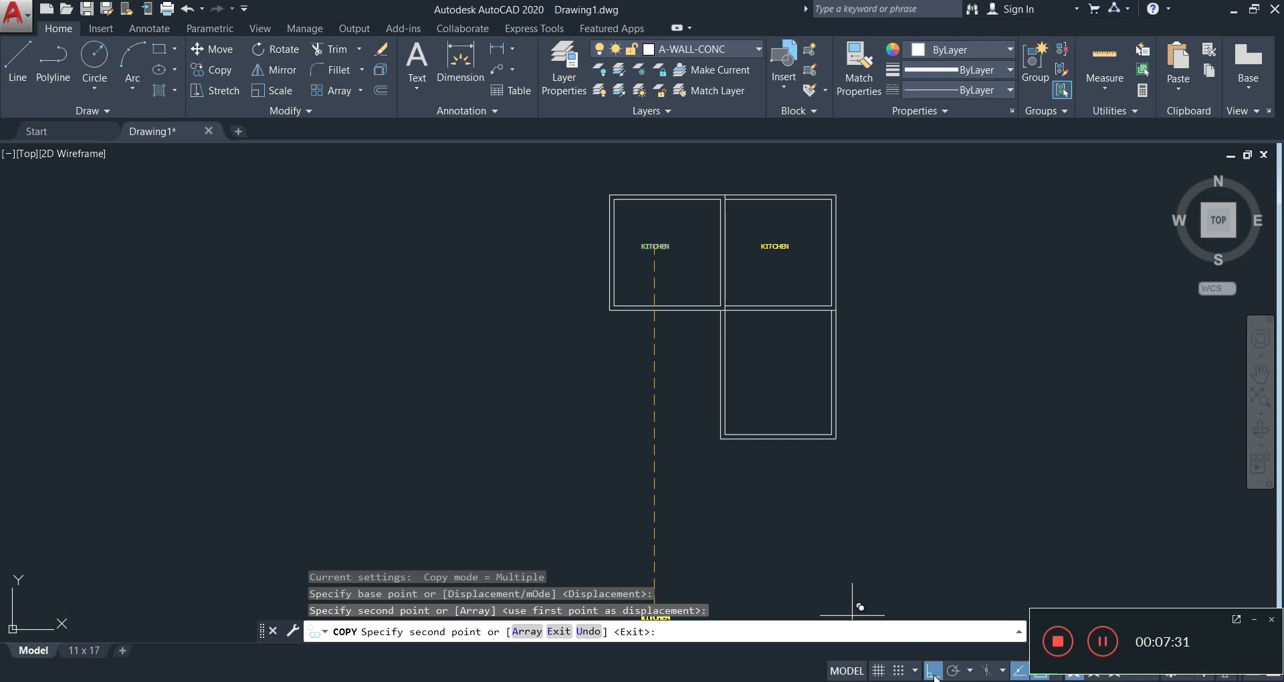
left_click(933, 672)
left_click(778, 375)
key("Escape")
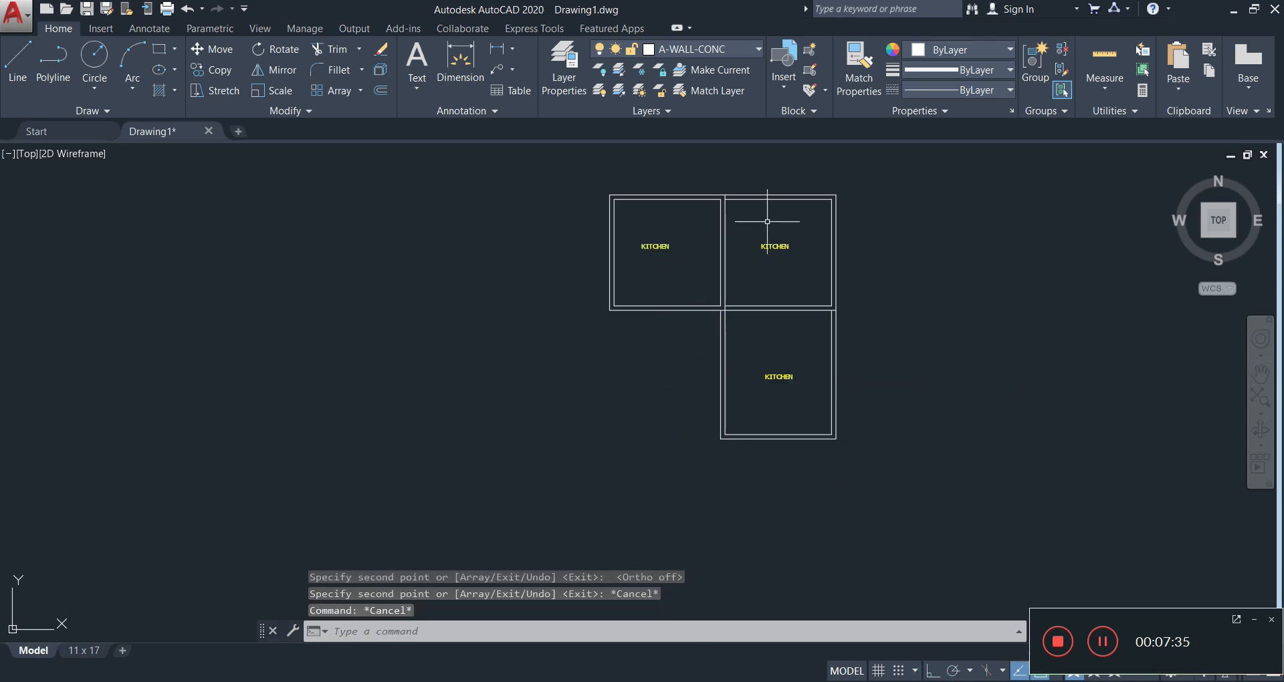
- Change the text copy in the room right of the kitchen to DINNING AREA, widening its text box to fit one line
double_click(788, 247)
left_click_drag(791, 248, 757, 248)
type("D")
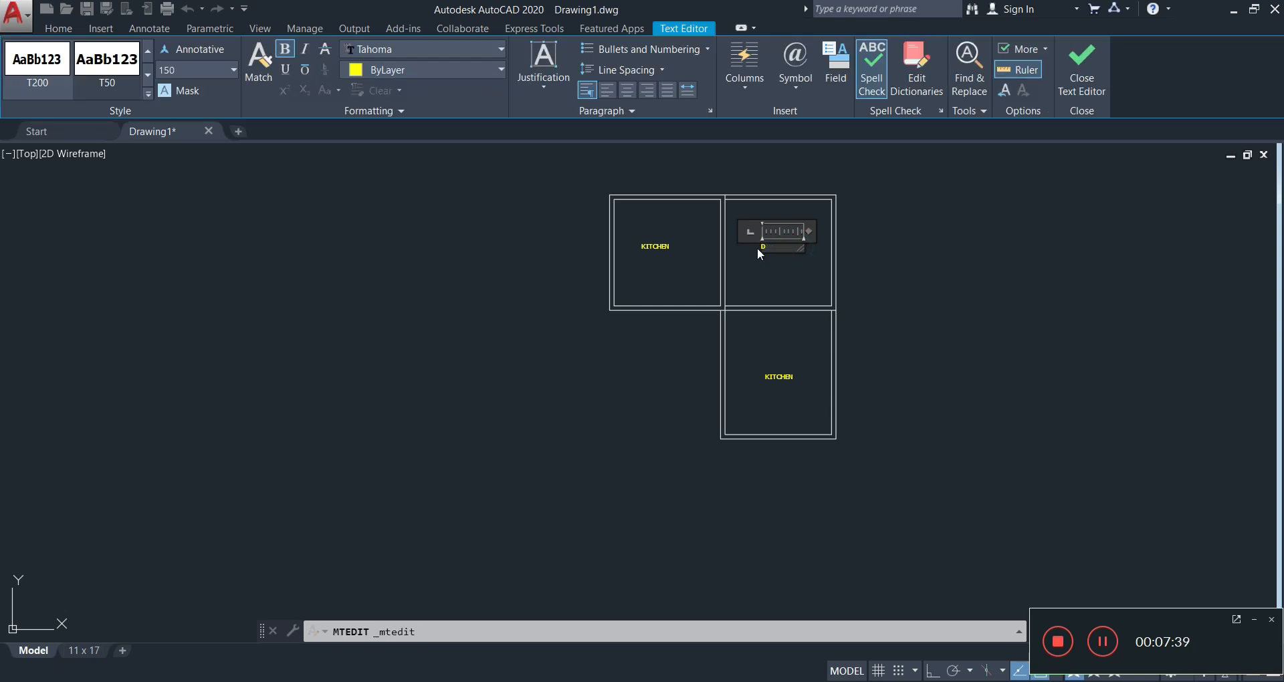
type("INNING AREA")
scroll(814, 232, "up", 2)
left_click_drag(799, 239, 826, 241)
left_click(793, 313)
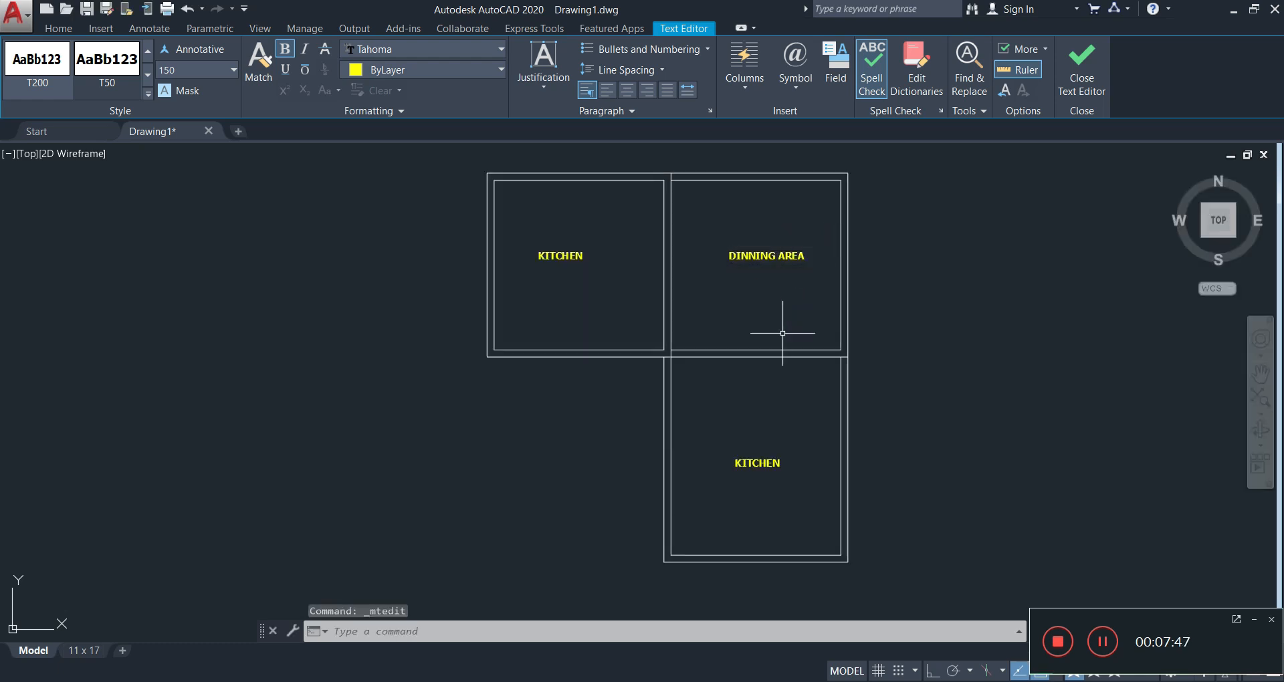
- Change the KITCHEN text in the room below the dining area to LIVING ROOM, widening its text box to fit one line
left_click(747, 461)
double_click(772, 463)
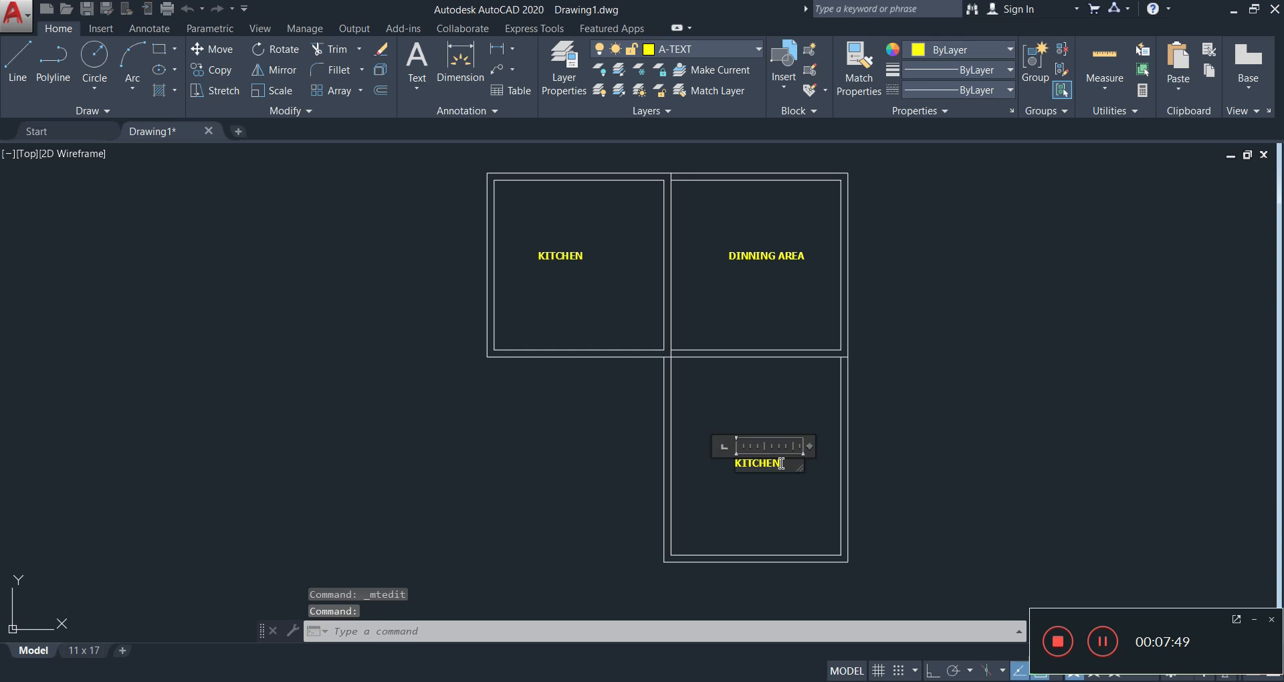
type("LI")
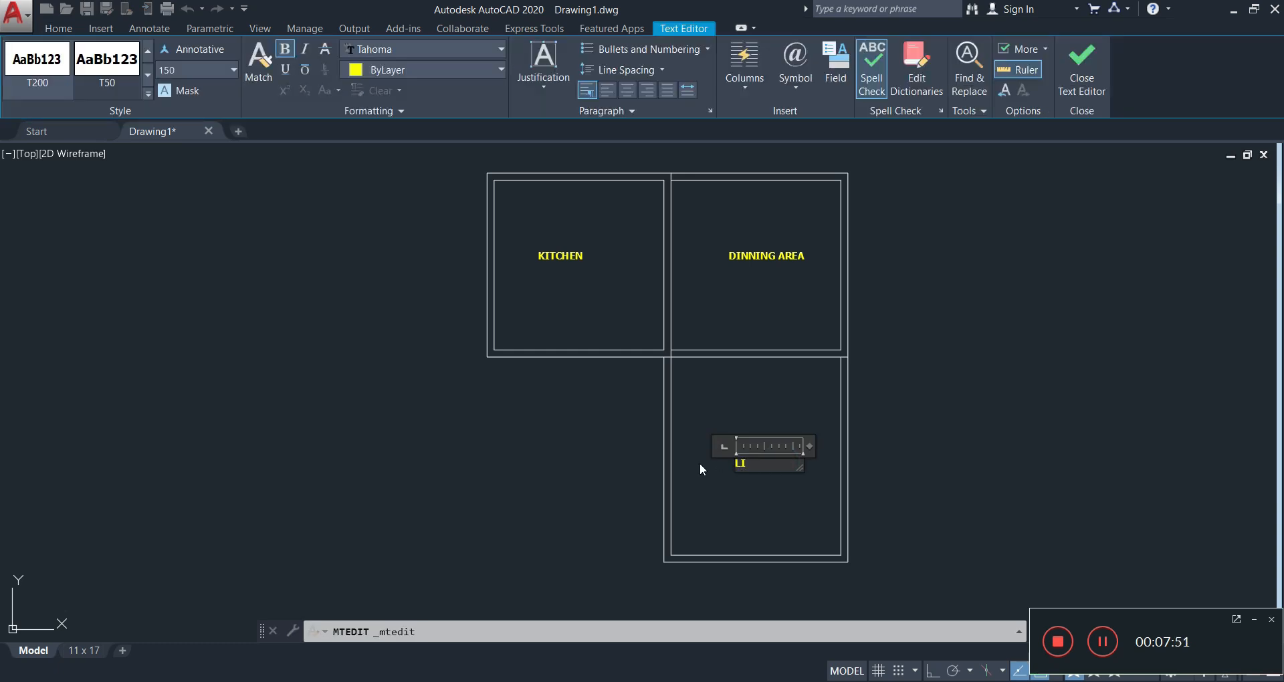
type("VING ROOM")
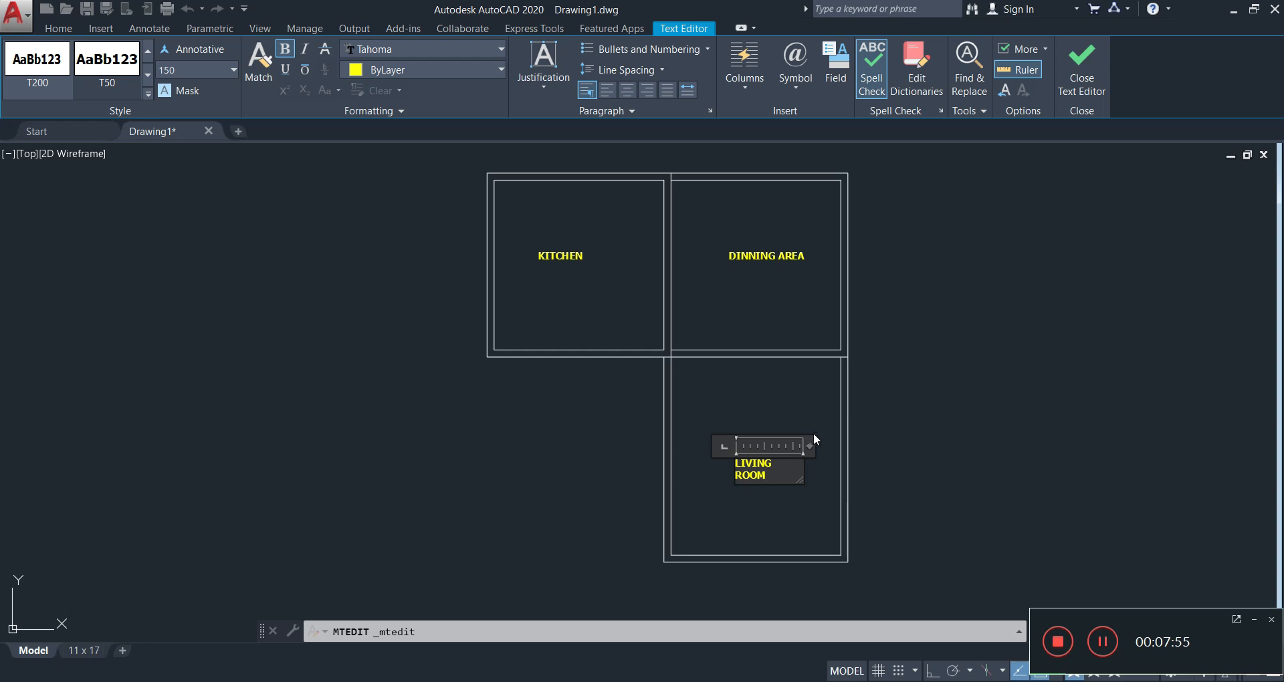
left_click_drag(807, 446, 864, 446)
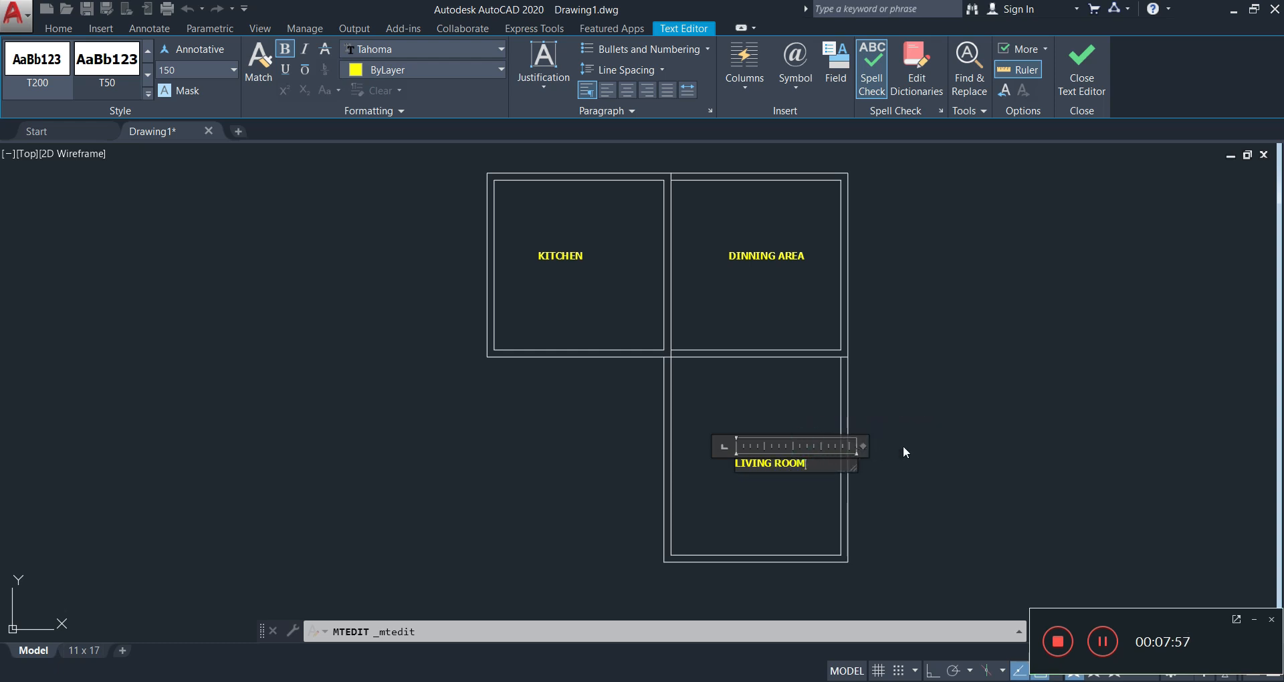
left_click(903, 445)
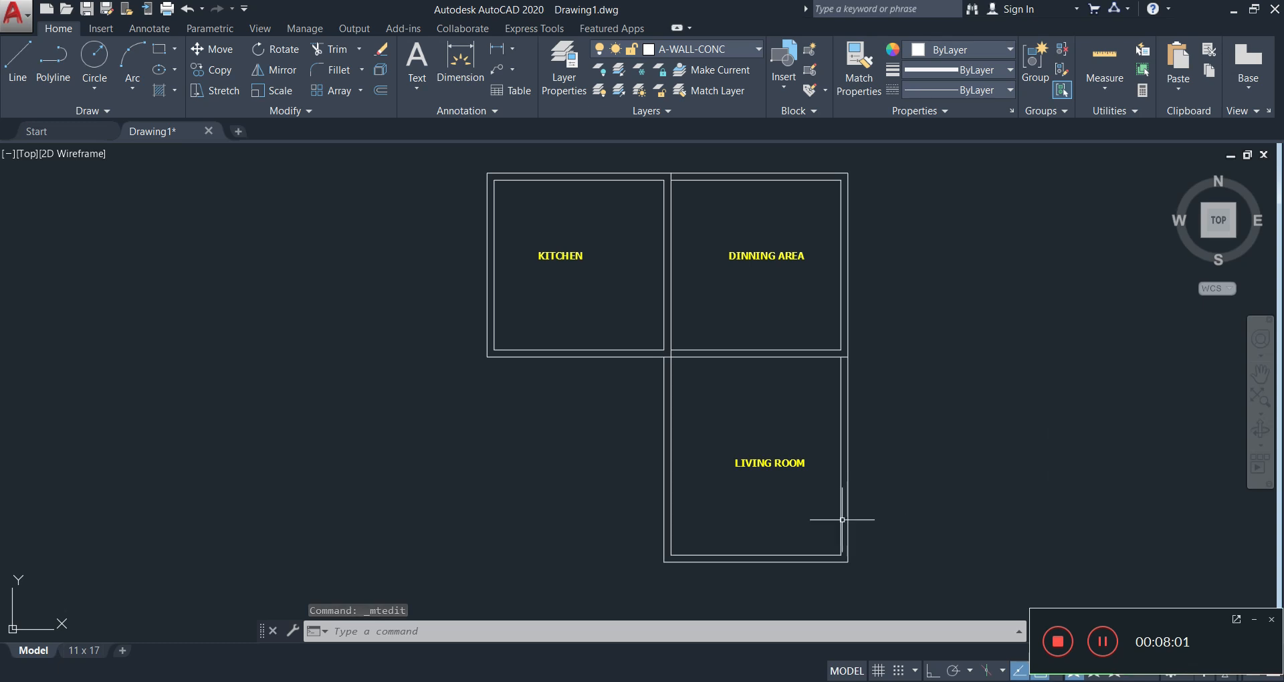
- Try a multiline from the living room's right outer wall, level with the bottom wall's inner face, and turn Ortho on
mouse_move(837, 449)
middle_mouse_down()
mouse_move(725, 384)
mouse_move(689, 401)
middle_mouse_up()
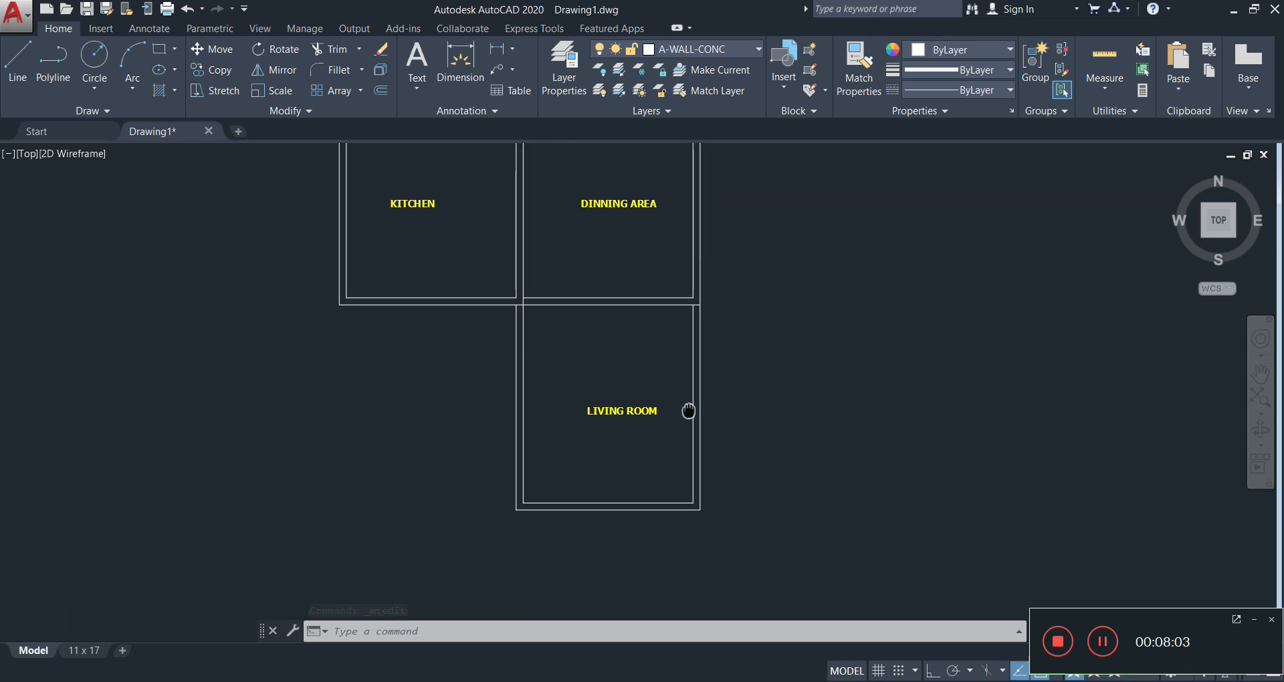
type("ML")
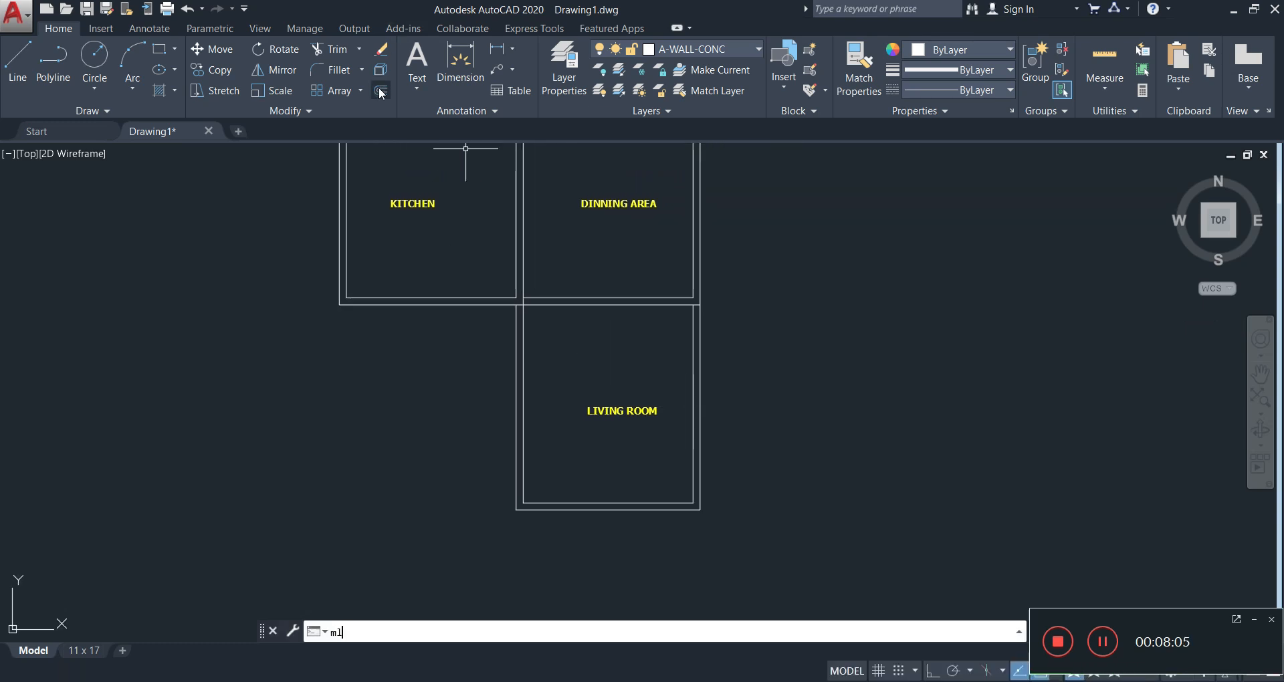
key("Return")
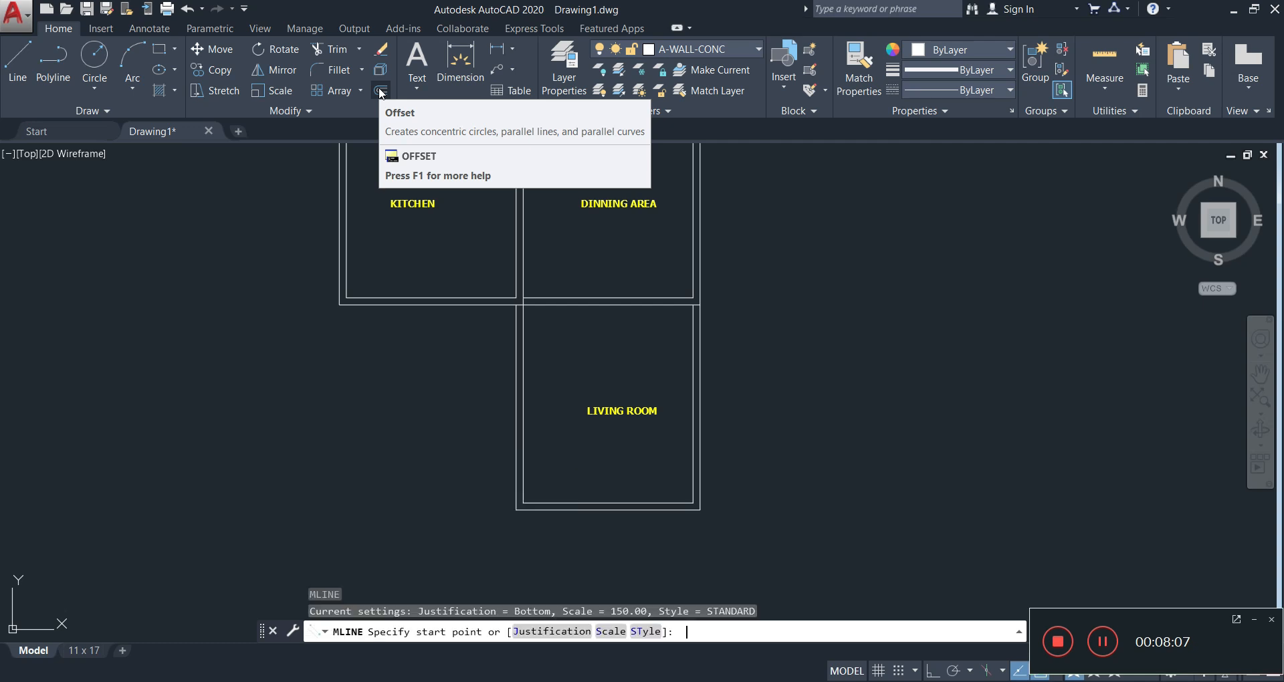
scroll(707, 482, "up", 2)
scroll(707, 482, "up", 2)
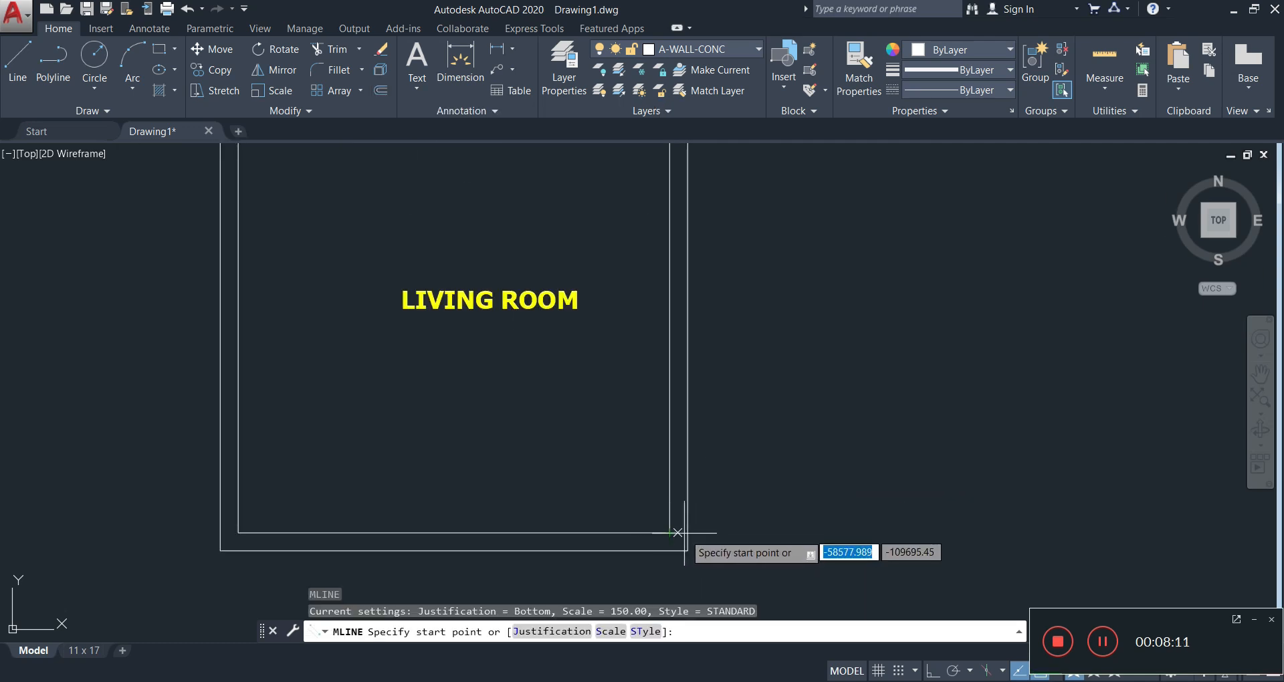
left_click(688, 533)
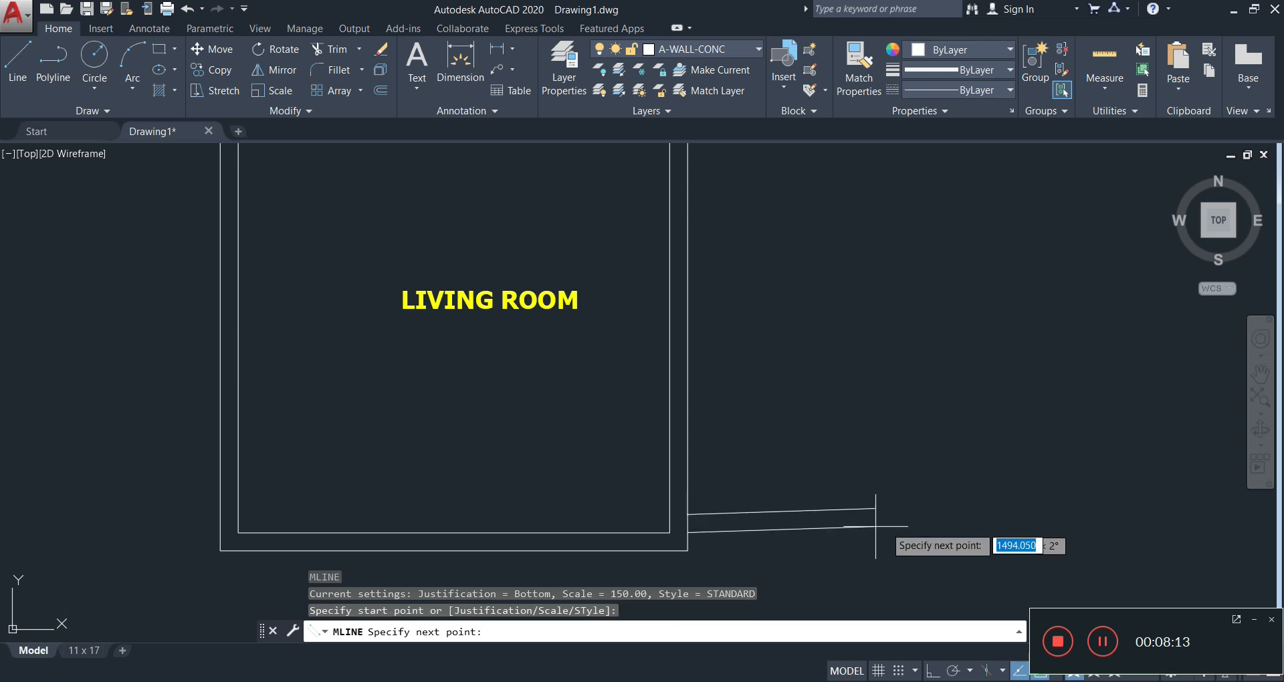
left_click(932, 671)
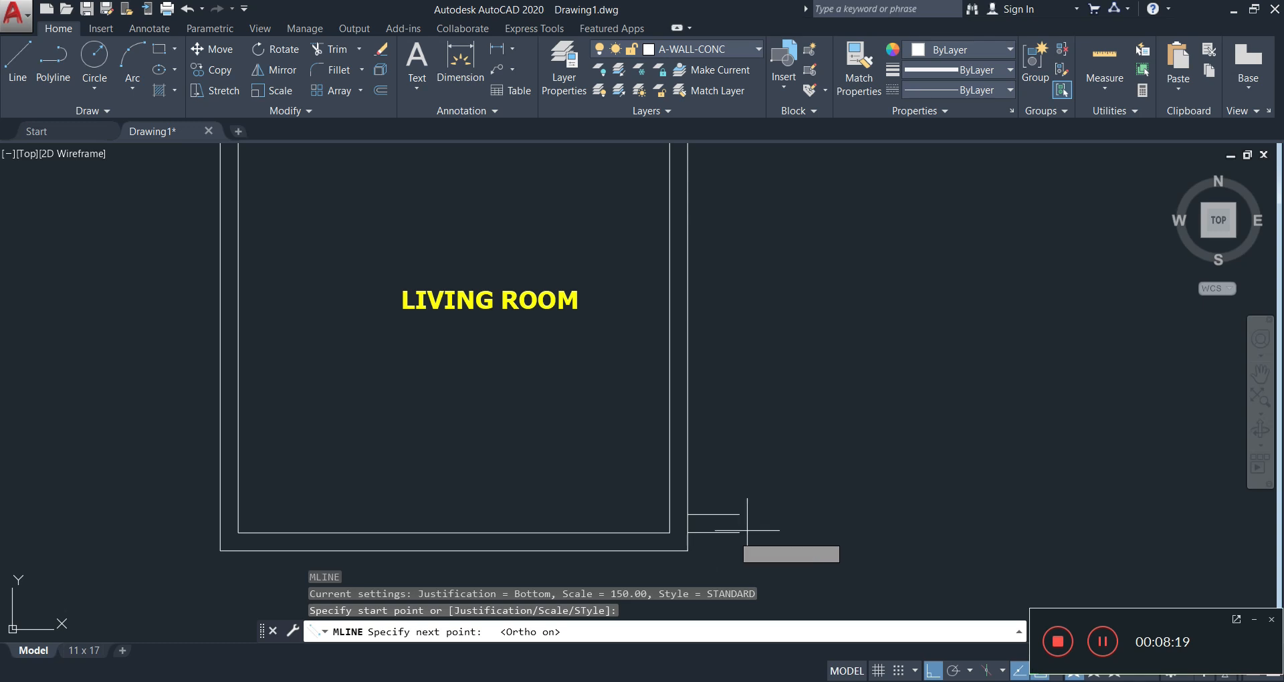
key("Return")
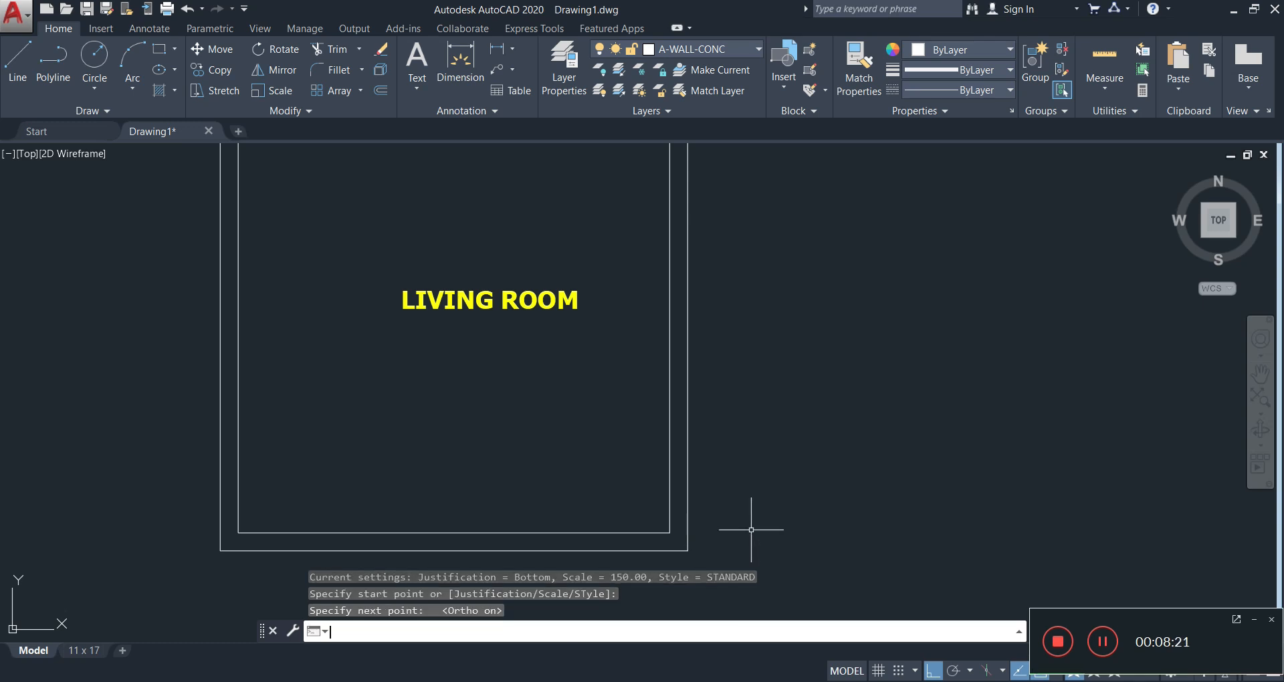
type("ml")
key("Return")
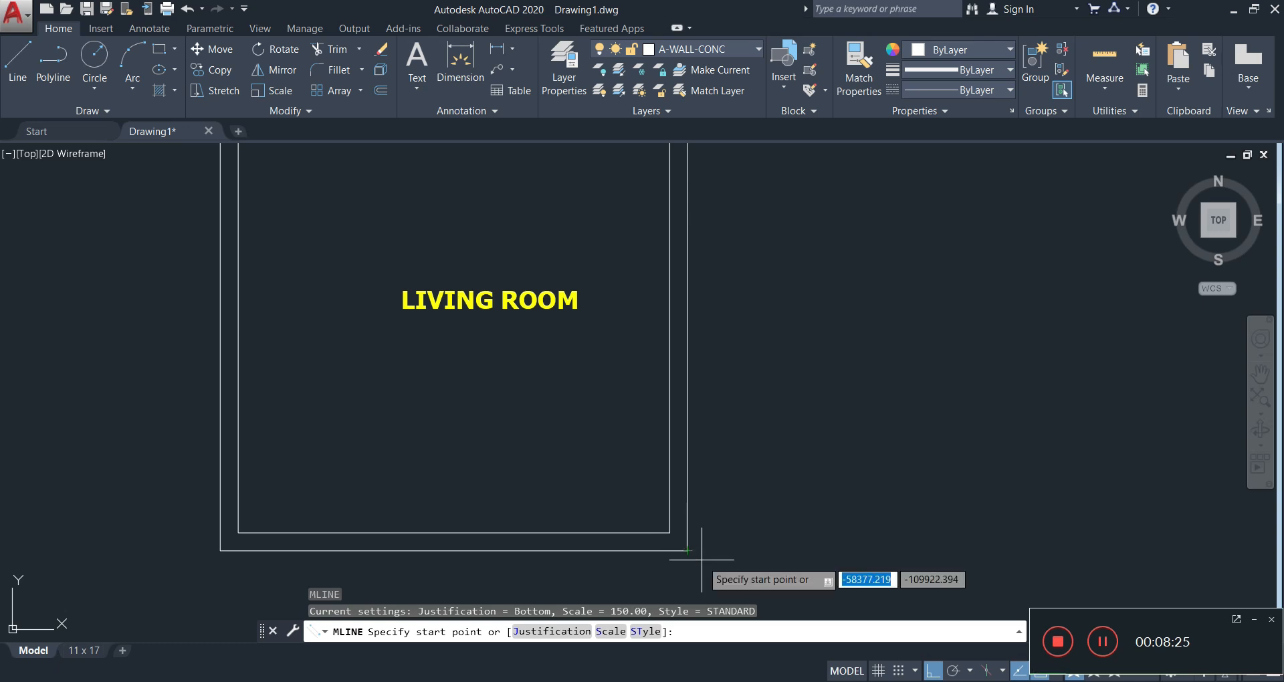
left_click(688, 547)
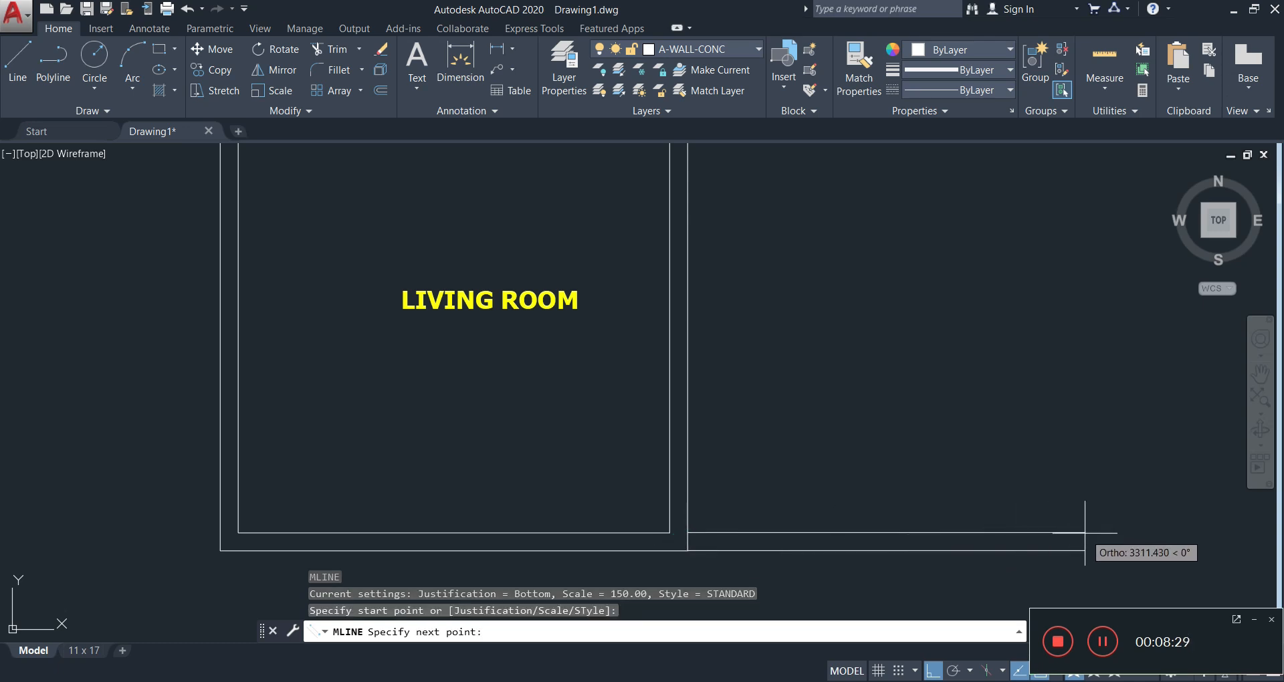
key("Escape")
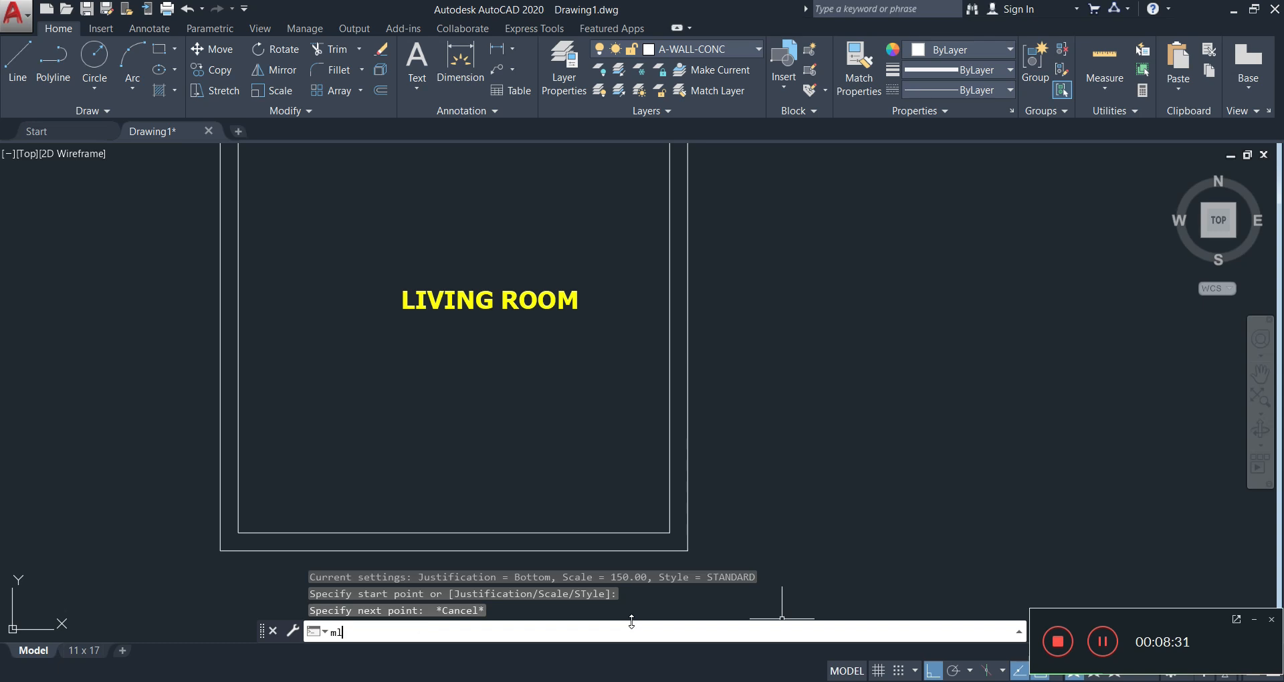
- Restart the multiline command and set its justification to Top
key("Return")
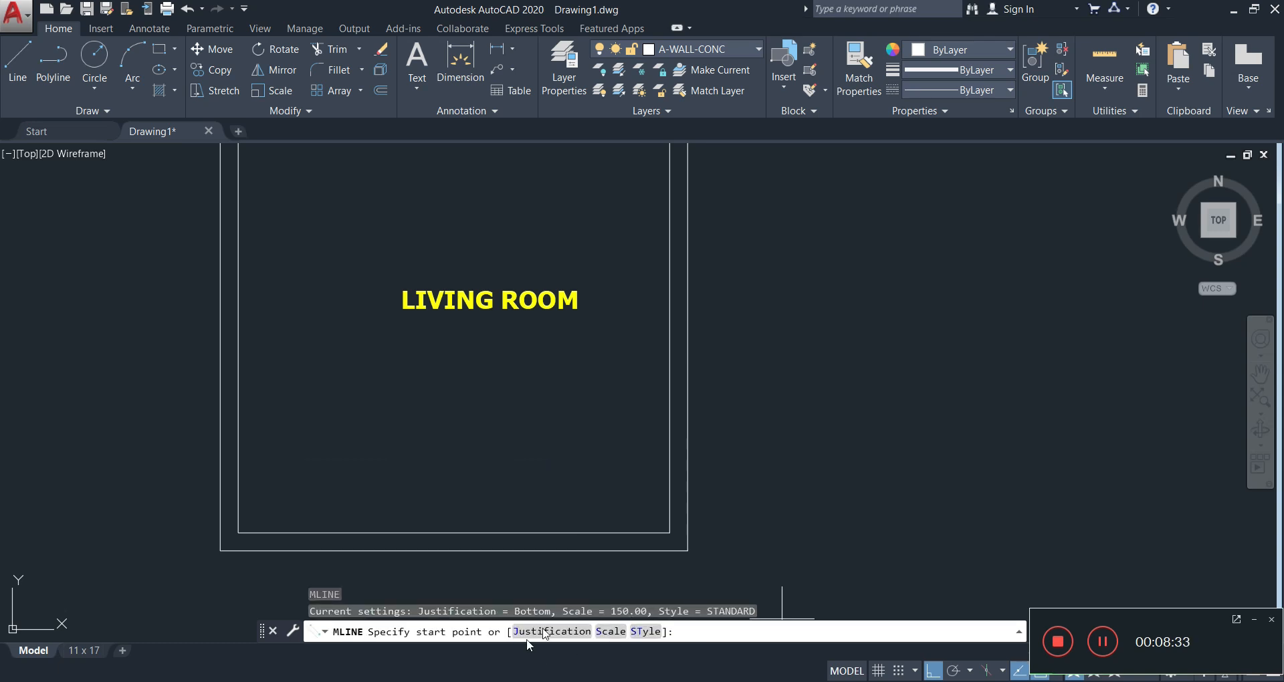
left_click(545, 631)
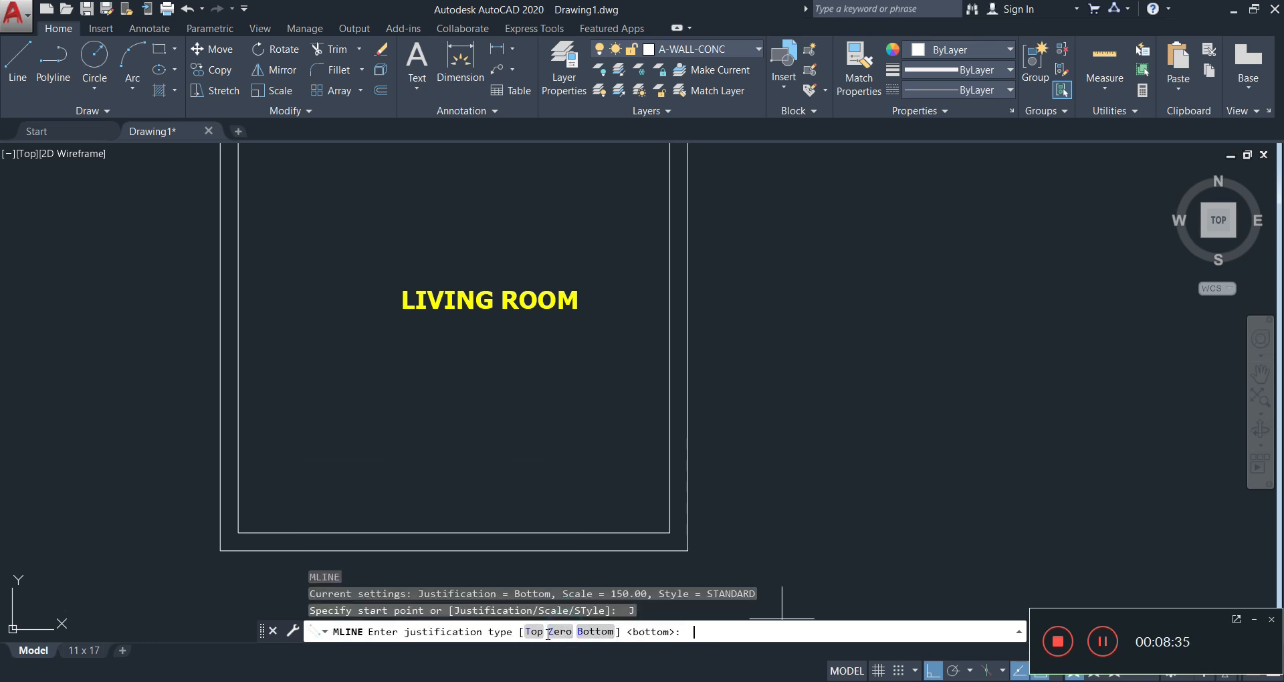
left_click(598, 635)
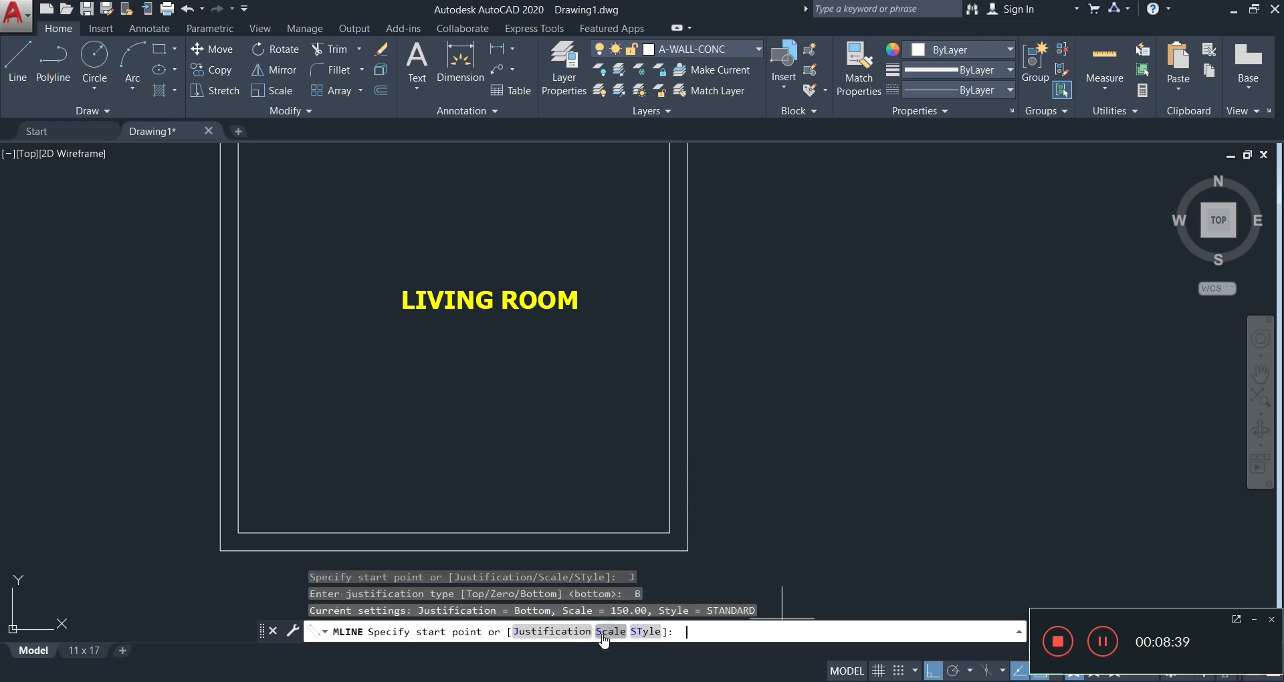
left_click(572, 633)
left_click(528, 633)
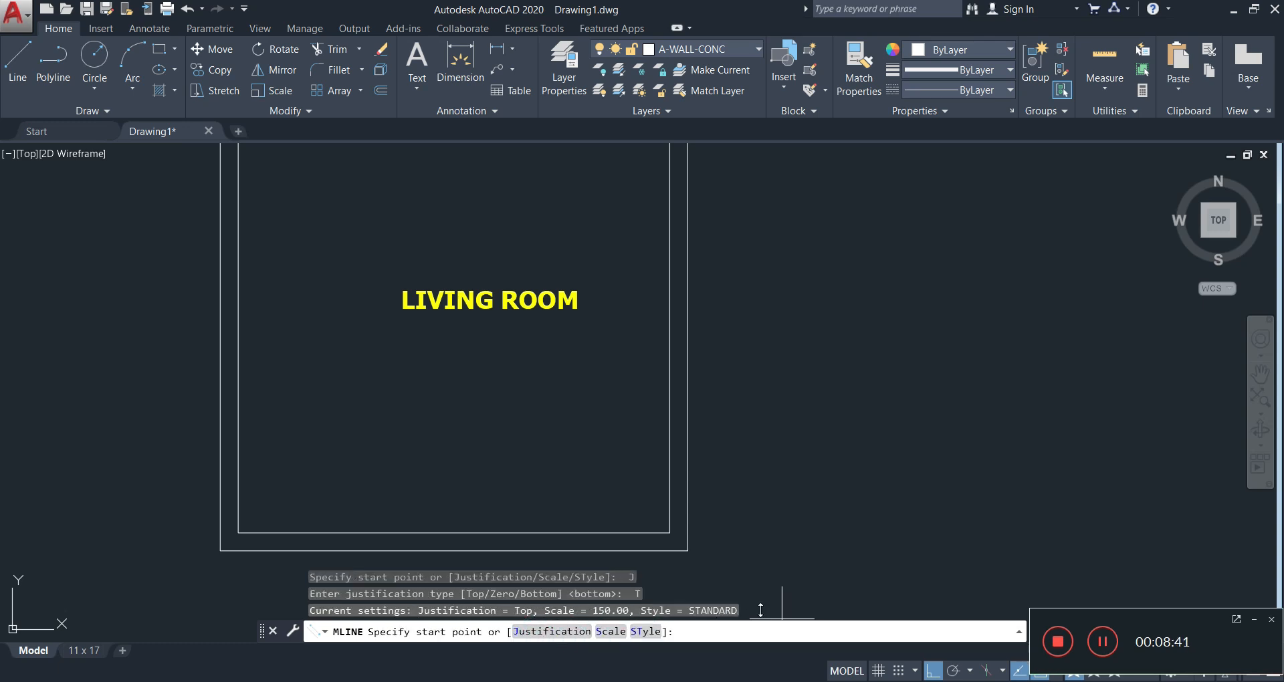
- Start the multiline on the living room's right outer wall, level with the bottom wall's inner face, and run it 4200 right
left_click(687, 533)
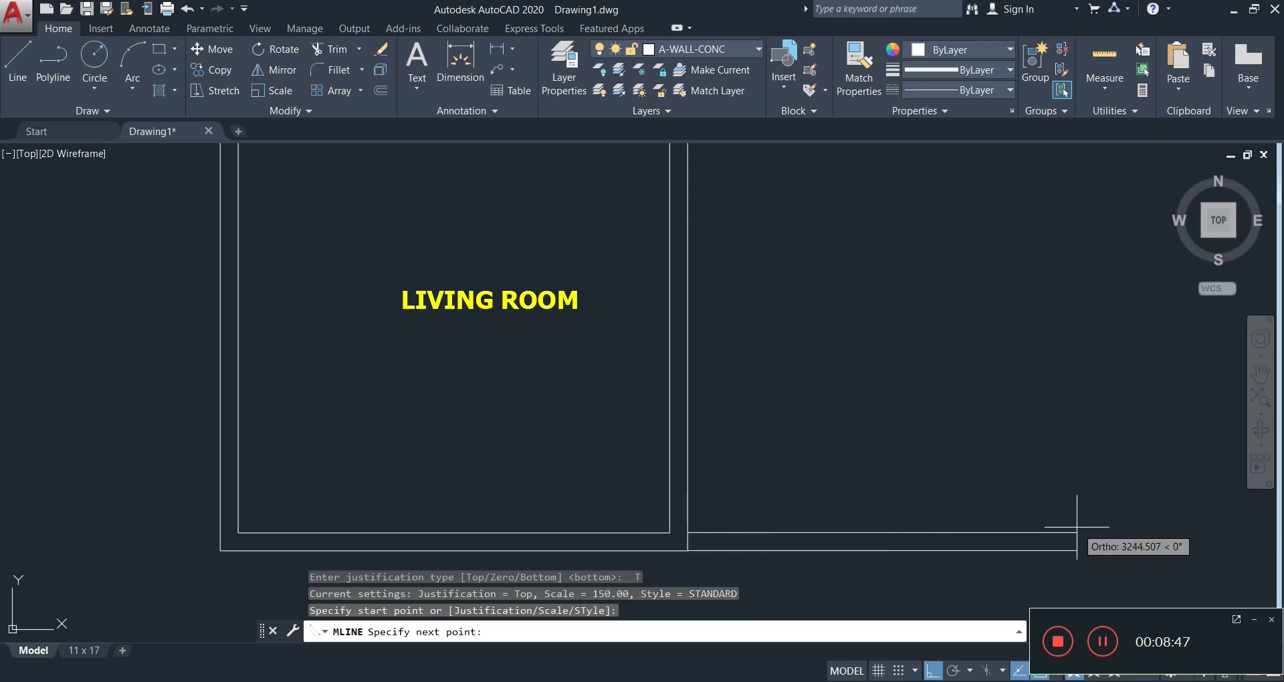
scroll(1077, 528, "down", 4)
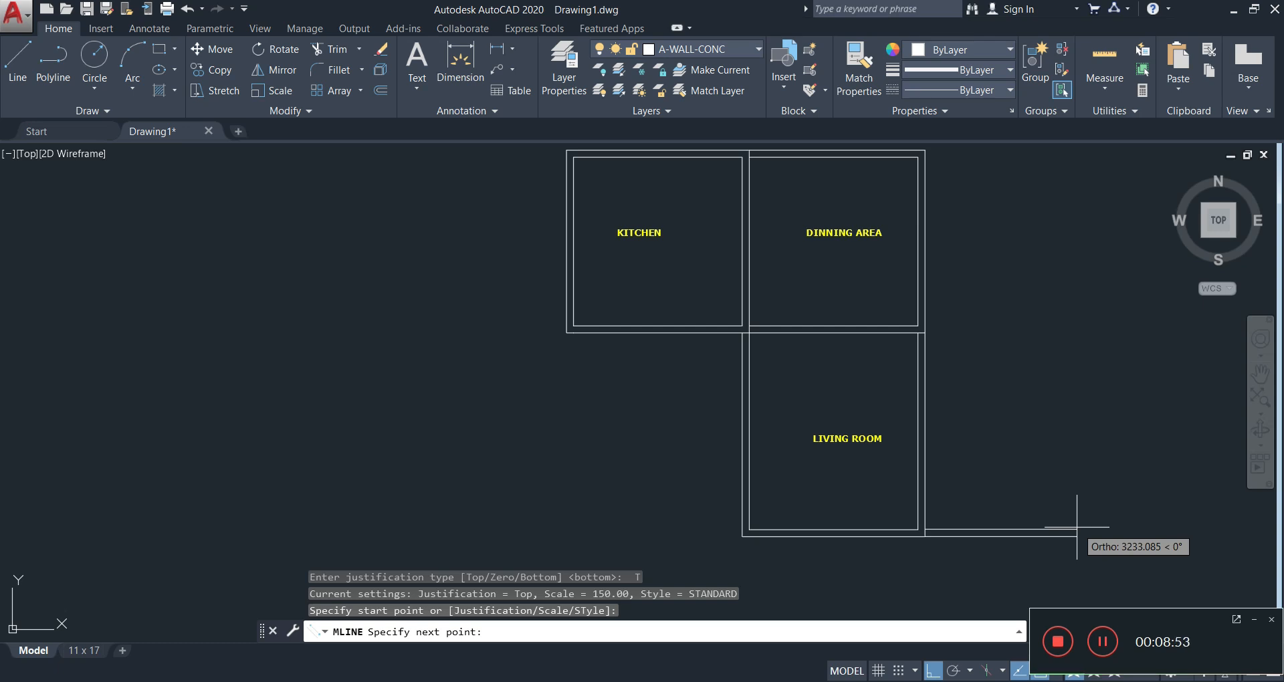
type("4200")
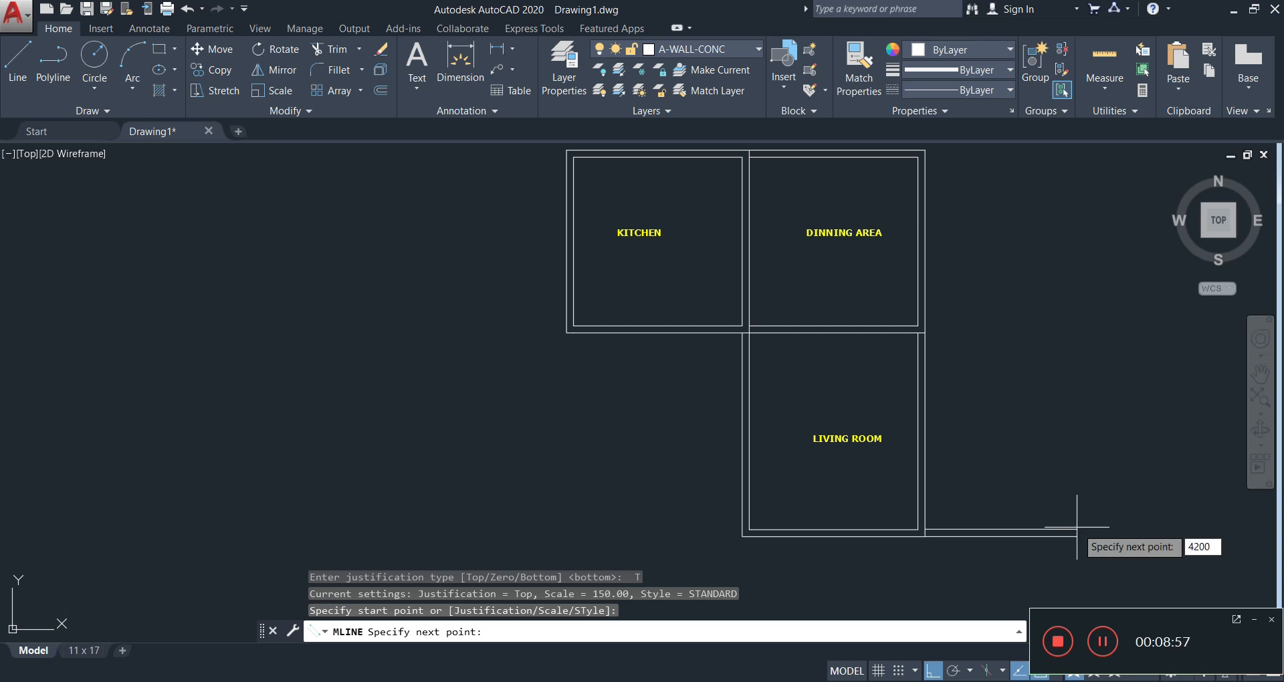
key("Return")
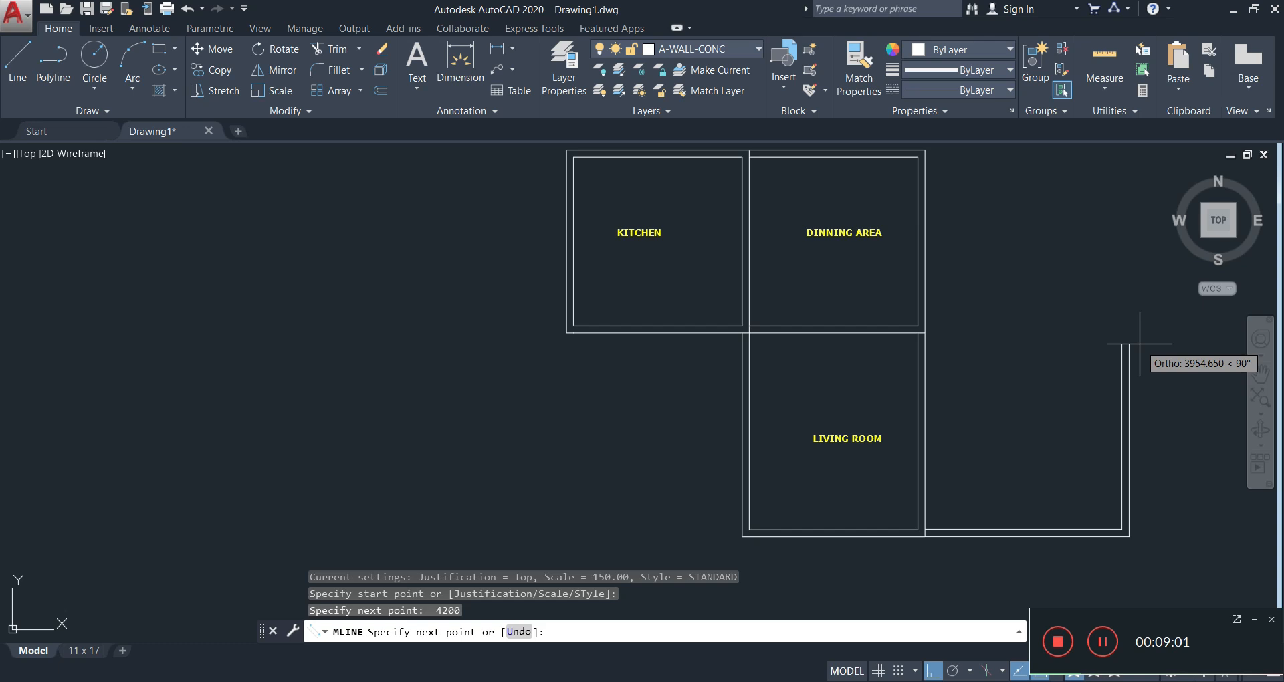
- Continue the multiline 4200 up and 4200 left, back to the corner of the dining area's outer wall, and end it there
type("42")
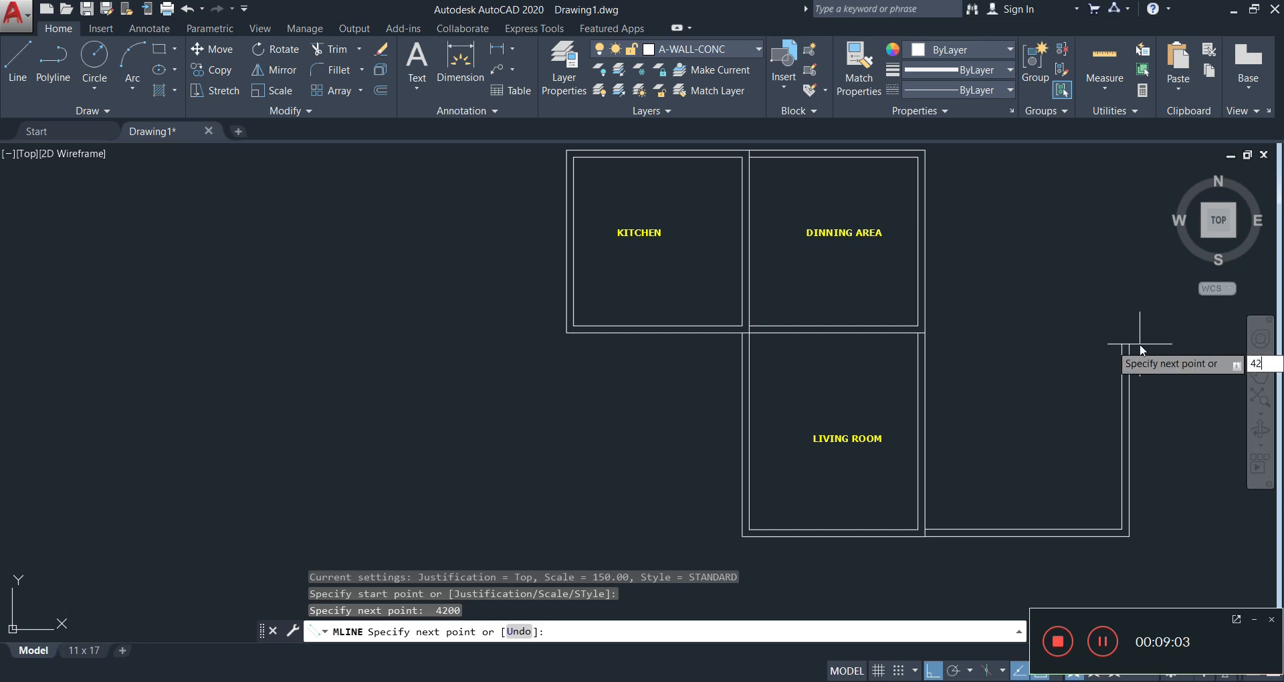
type("00")
key("Return")
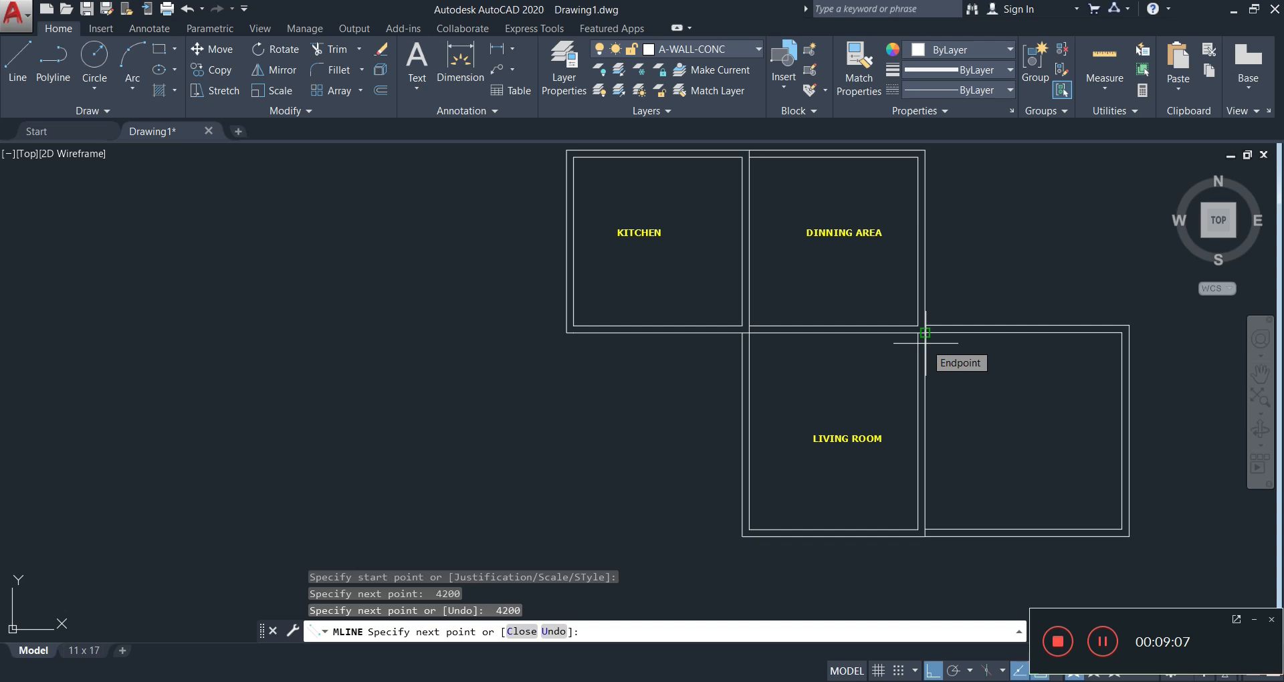
type("4200")
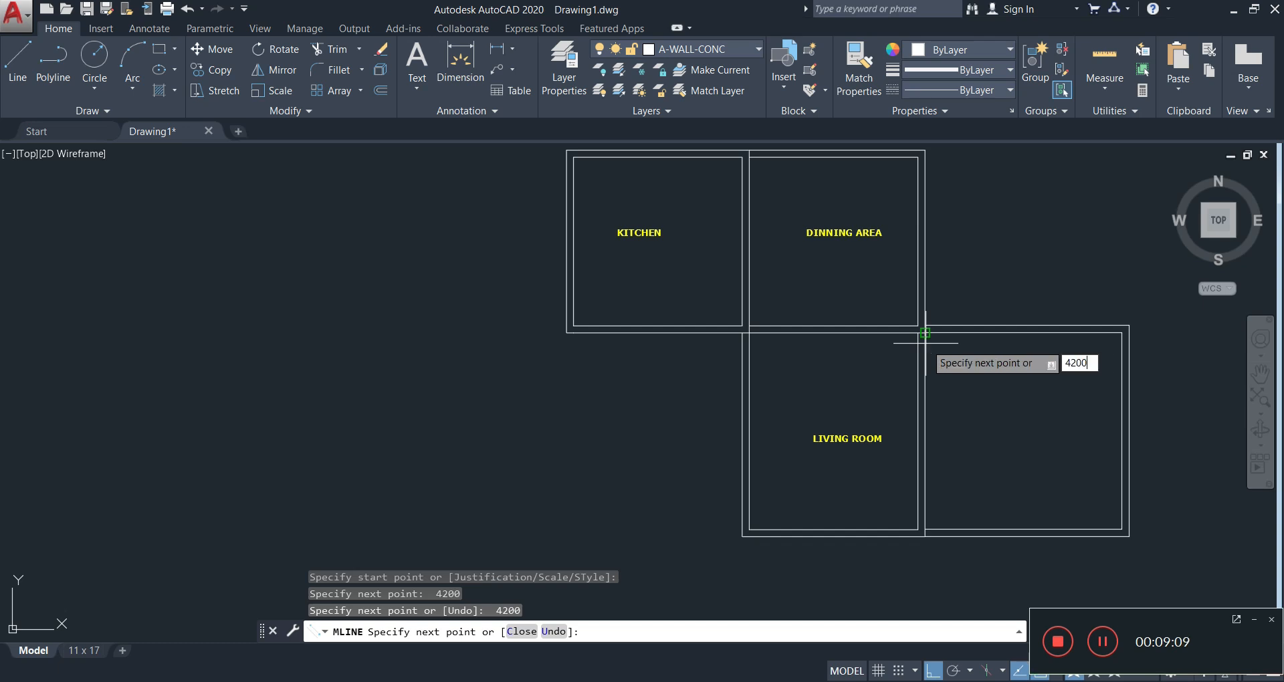
key("Return")
key("Escape")
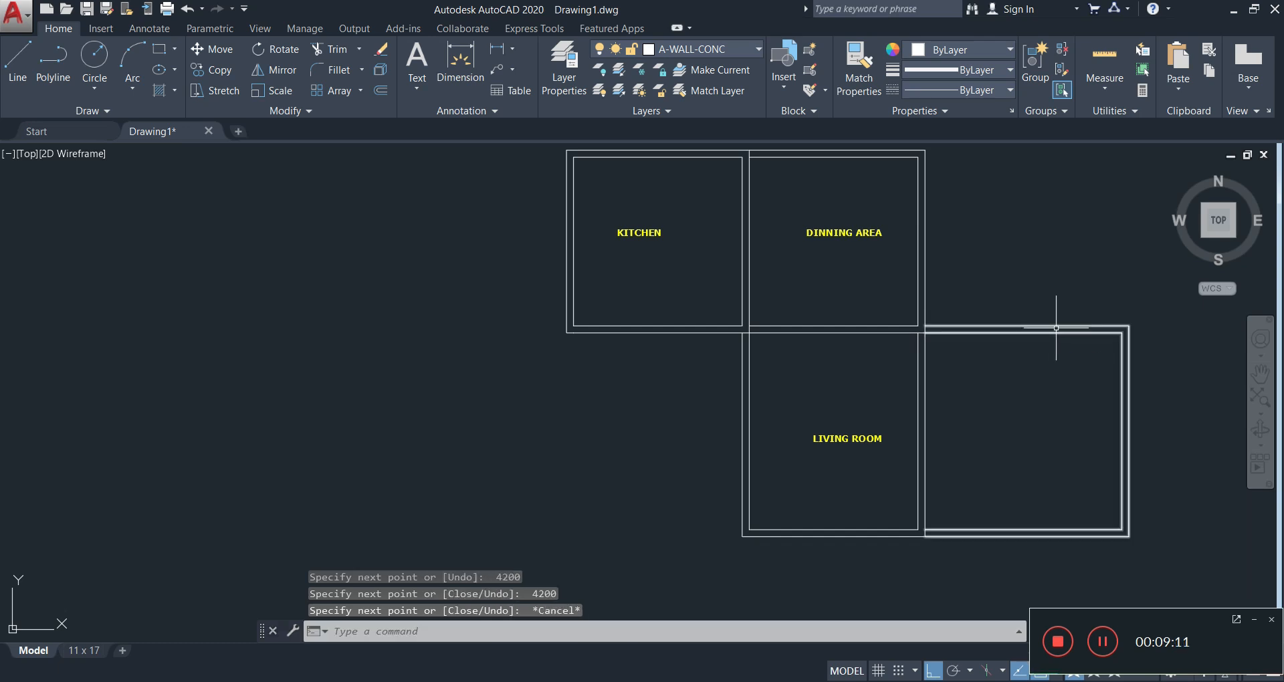
- On layer A-DOOR-TIMBER, draw a 1200 line rightward from the dining area's right outer wall along the new room's upper wall face
middle_click_drag(1048, 401, 996, 432)
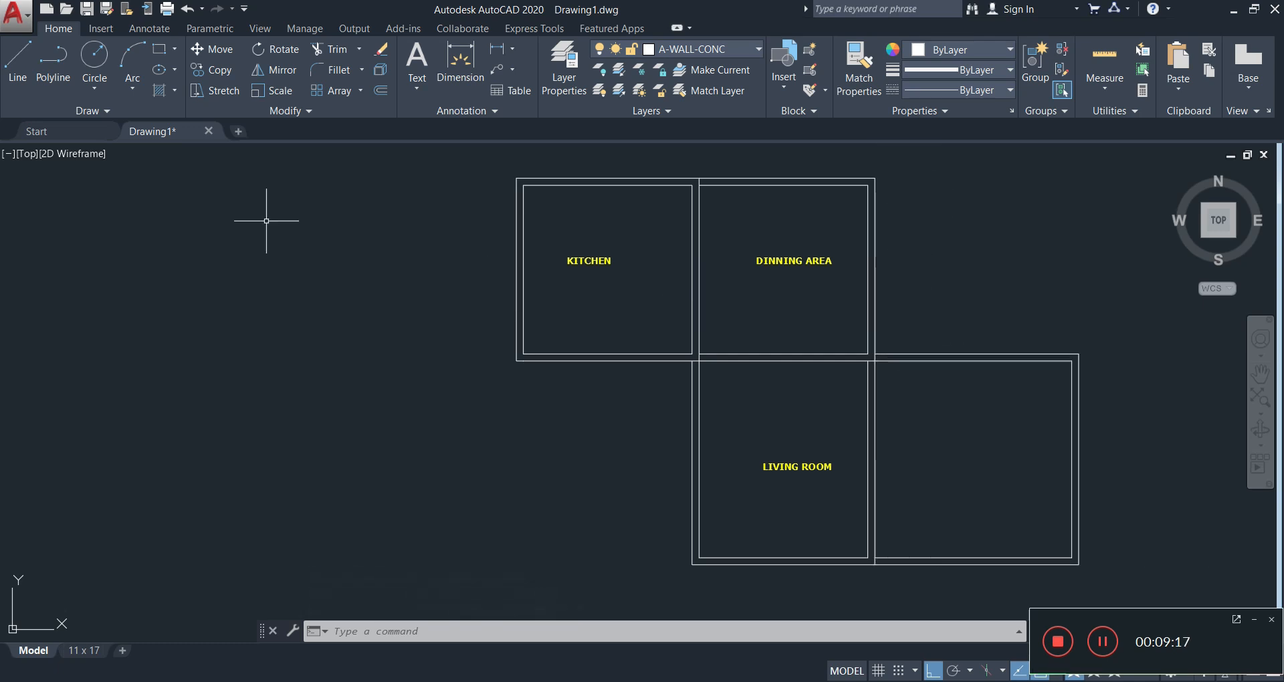
left_click(13, 65)
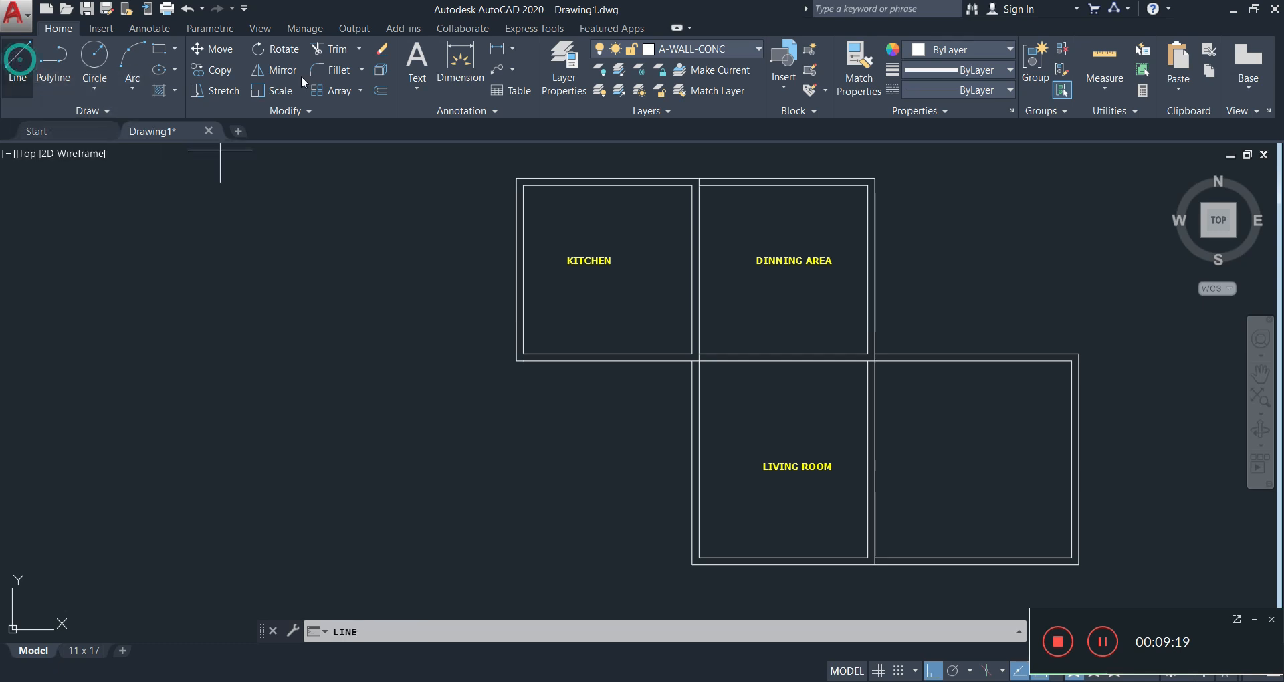
left_click(696, 49)
left_click(696, 110)
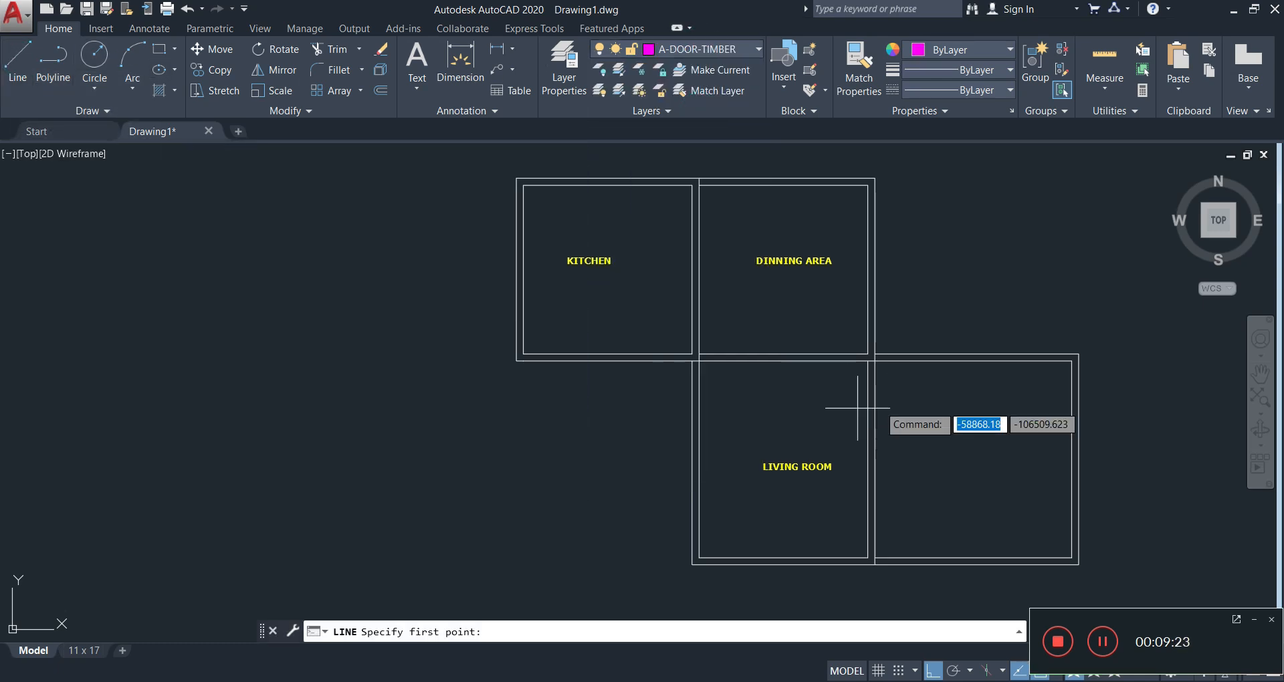
scroll(858, 407, "up", 4)
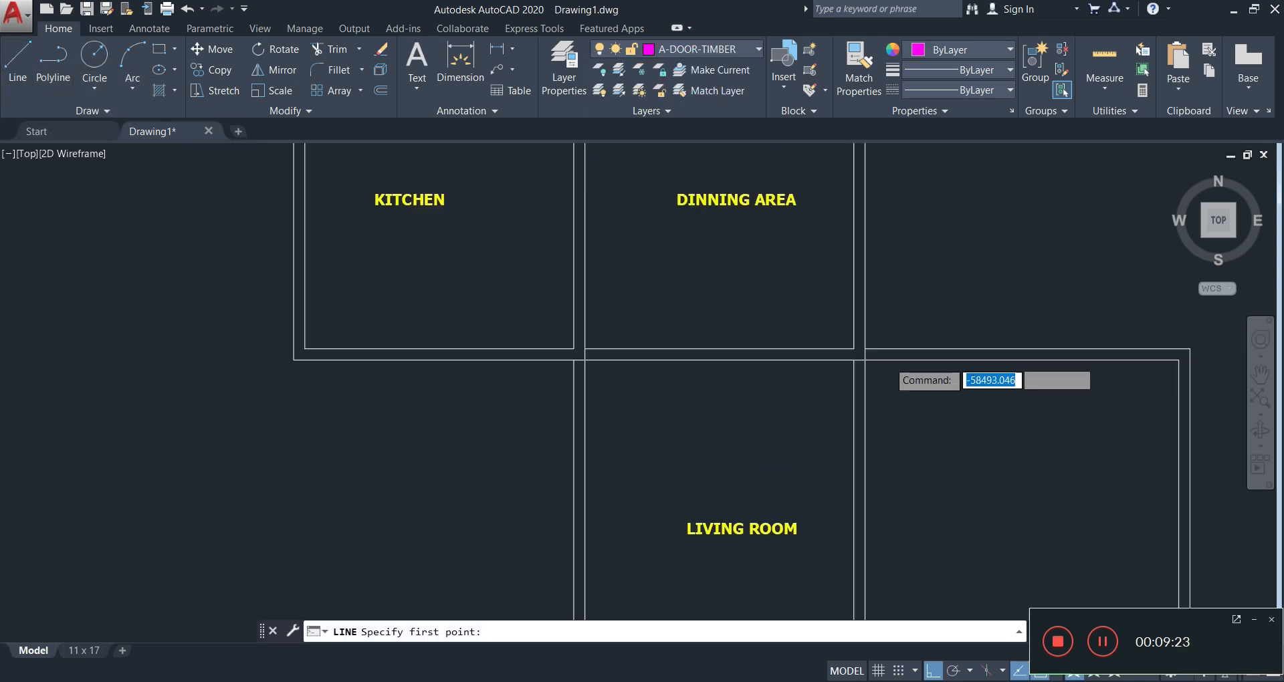
left_click(843, 343)
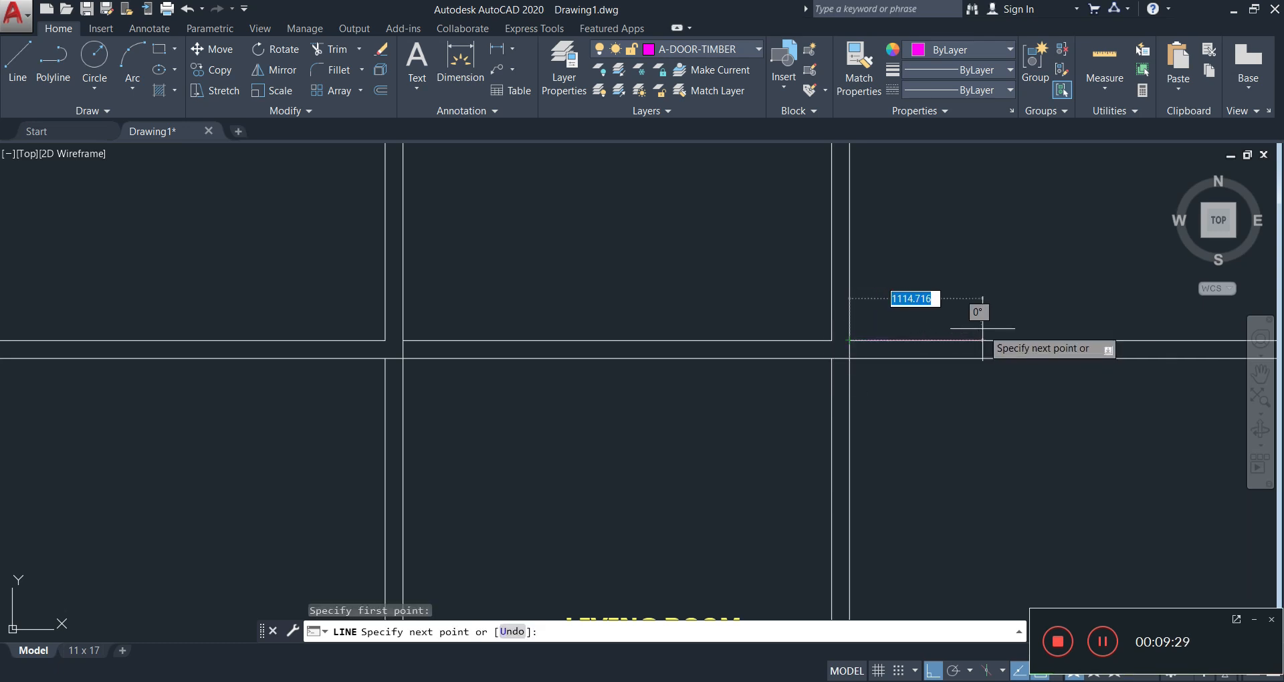
type("1200")
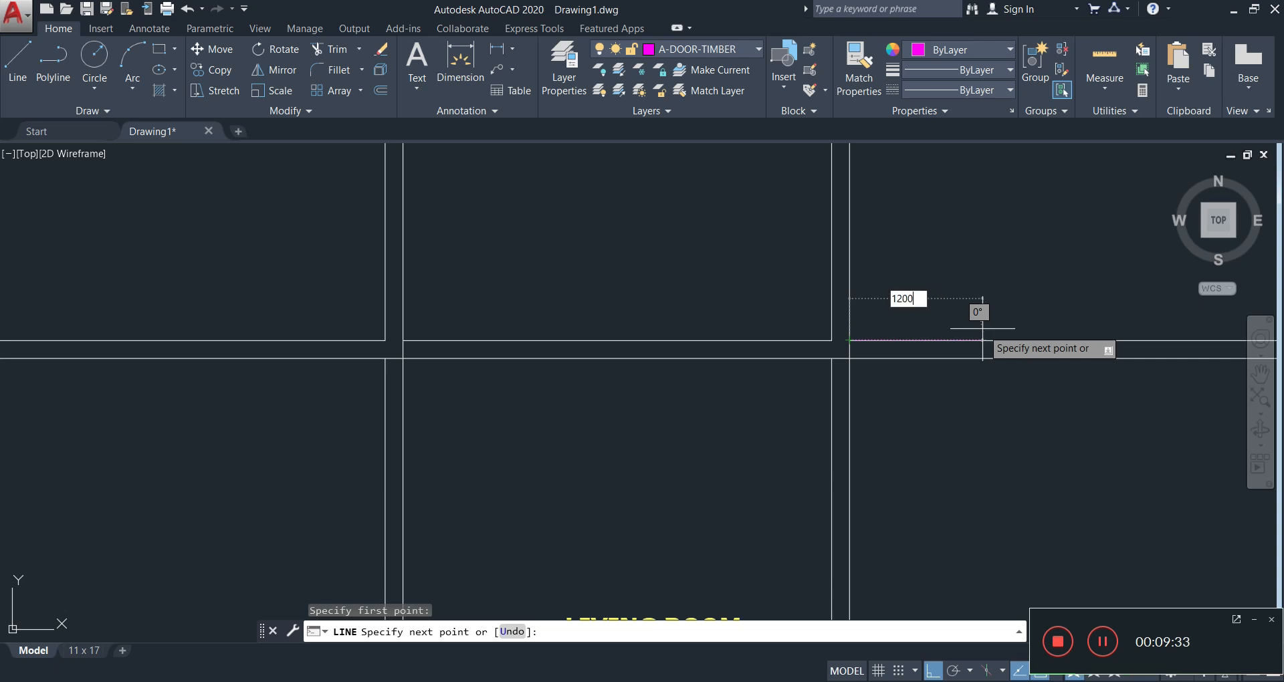
key("Return")
key("Escape")
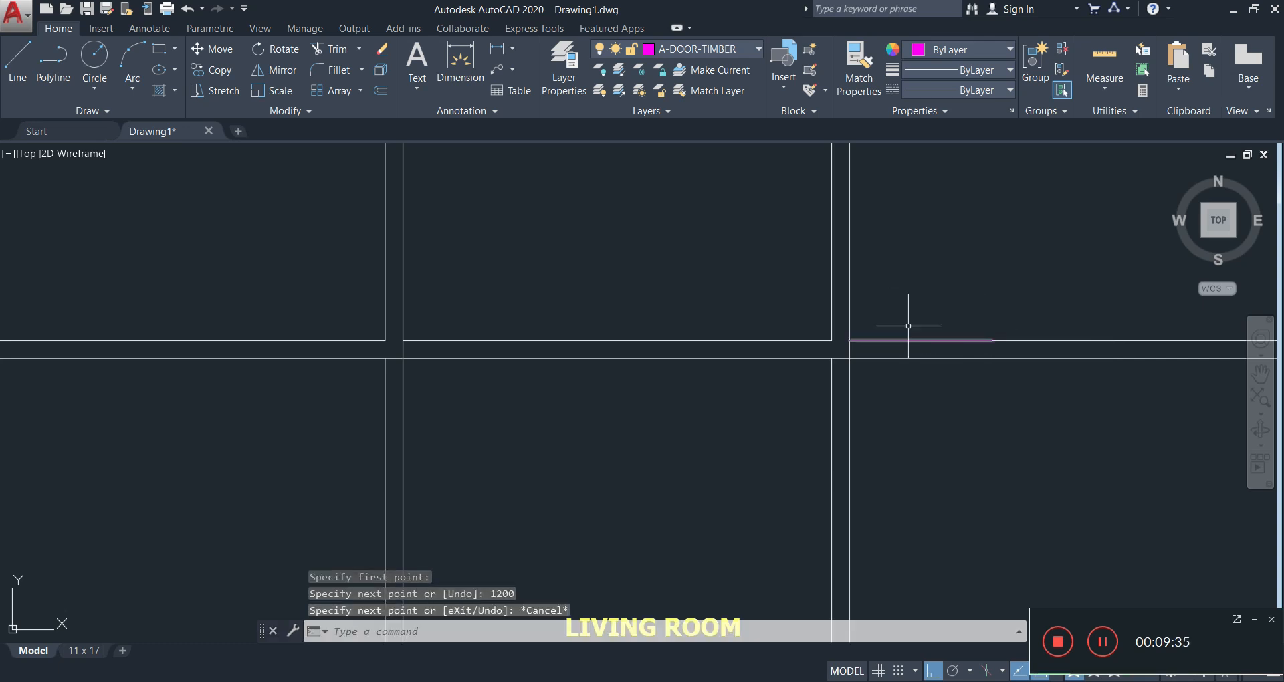
- Make A-WALL-CONC the current layer and start a multiline at the right end of the 1200 door line
left_click(696, 59)
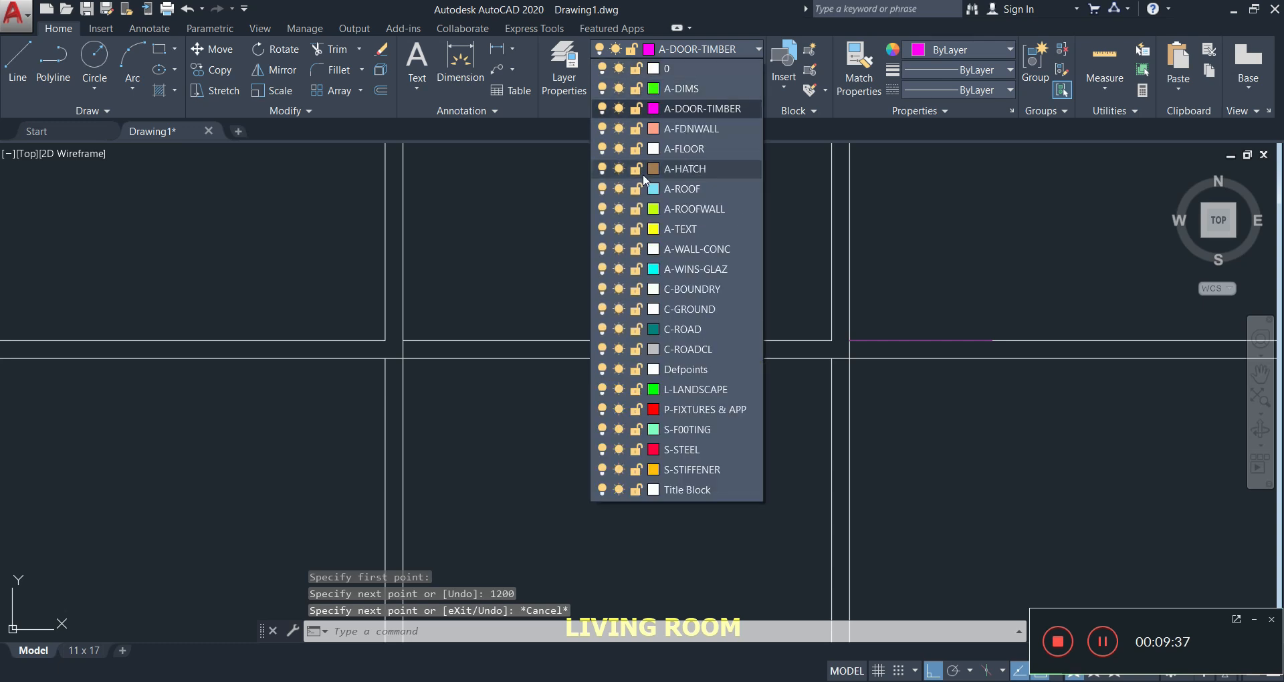
left_click(692, 254)
type("ml")
key("Return")
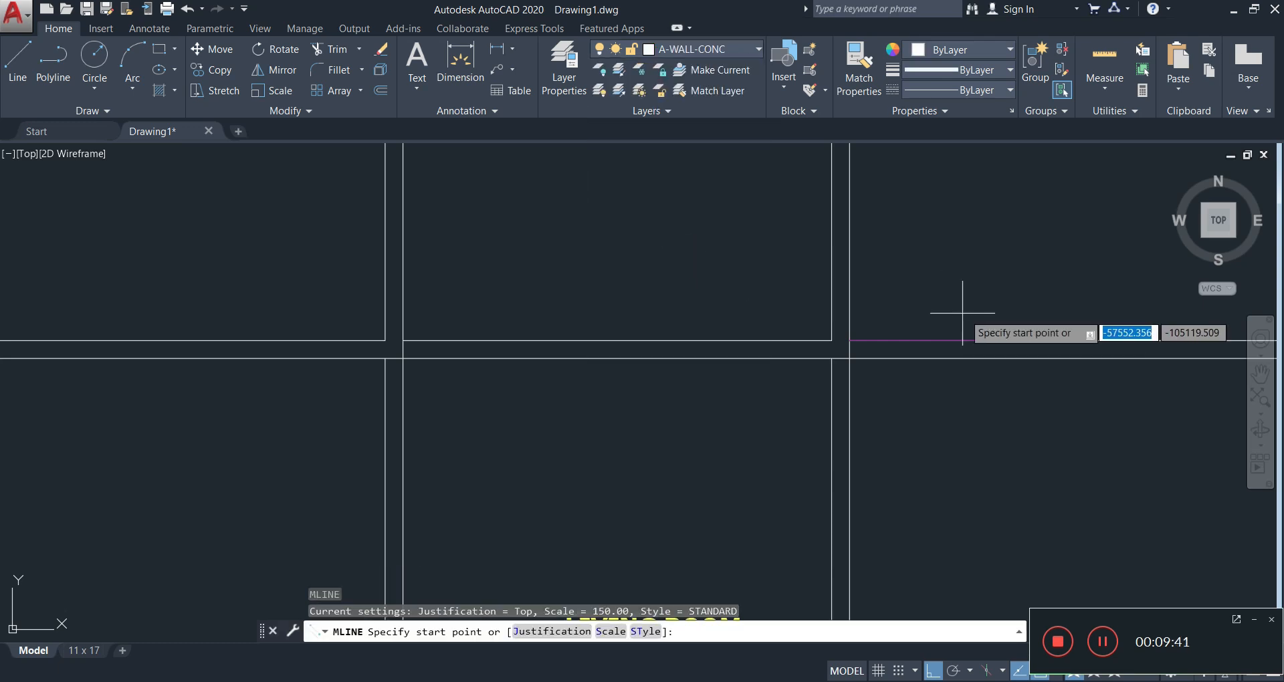
left_click(993, 340)
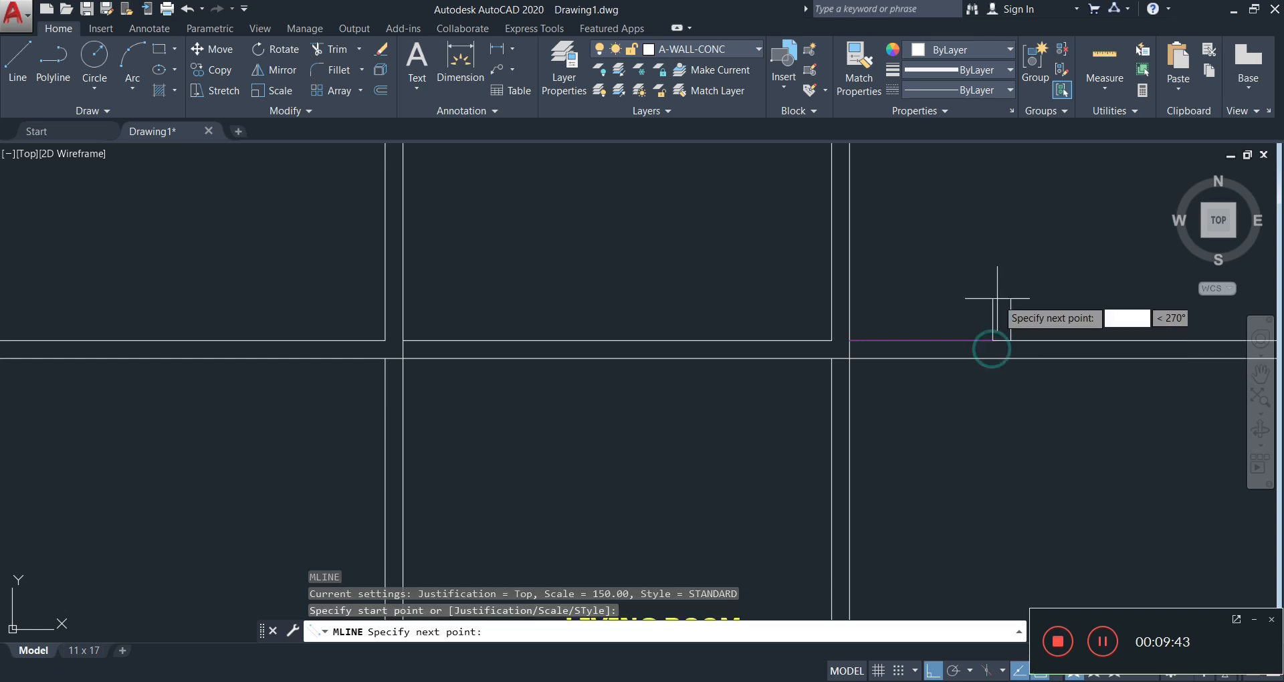
- Run the multiline up to the level of the dining area's upper inner wall face, then left to its outer wall, and end it
scroll(1004, 231, "down", 3)
middle_click_drag(1006, 184, 990, 294)
scroll(946, 228, "up", 4)
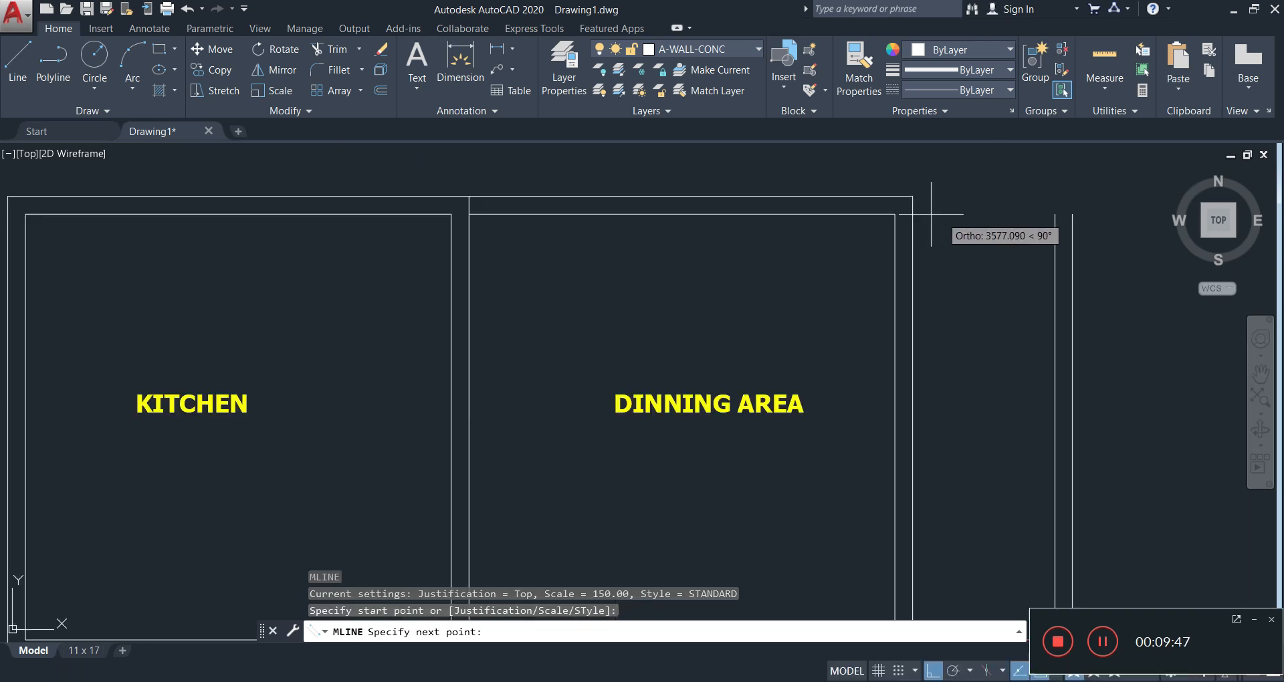
left_click(1055, 213)
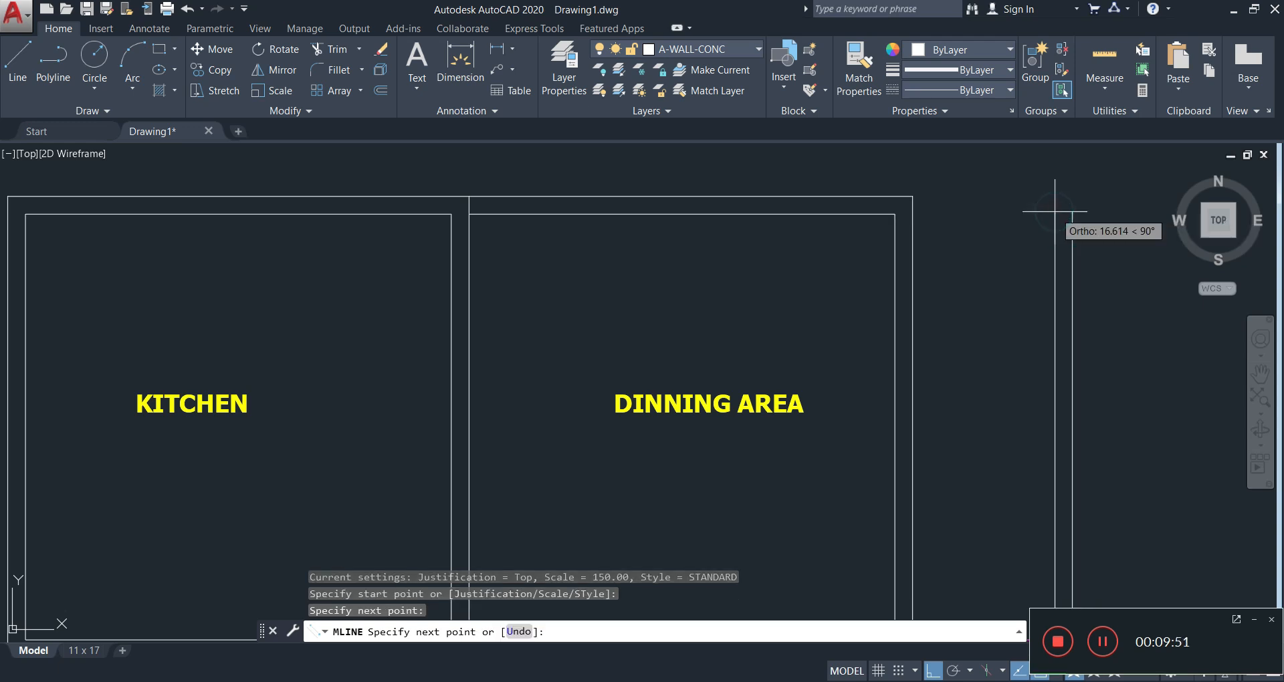
left_click(910, 214)
key("Escape")
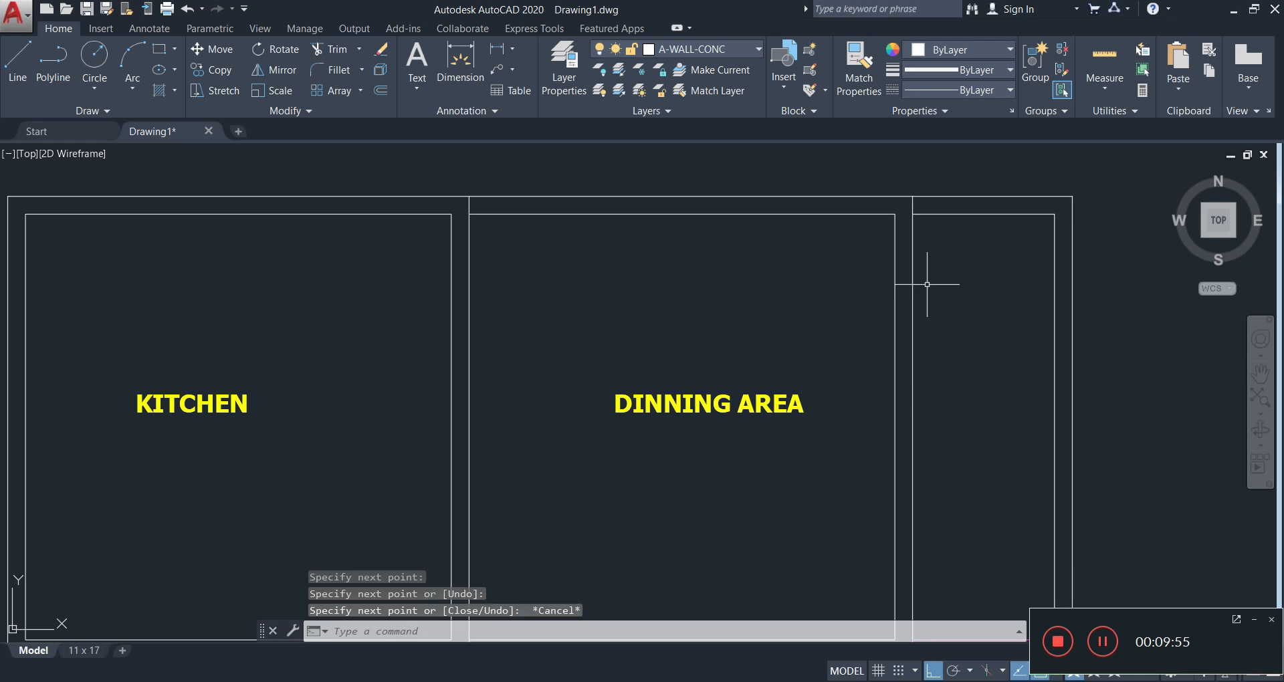
- Start a multiline at the upper right outer corner of the room beside the living room and run it 600 right
scroll(991, 330, "down", 3)
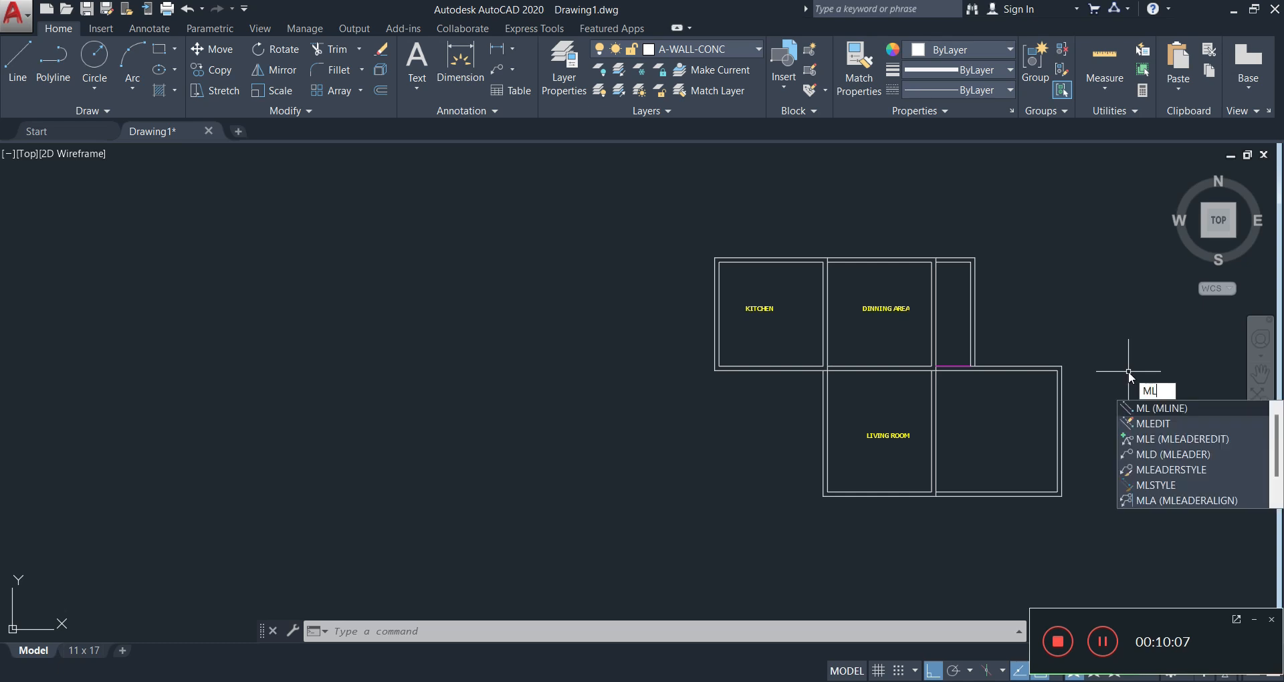
key("Return")
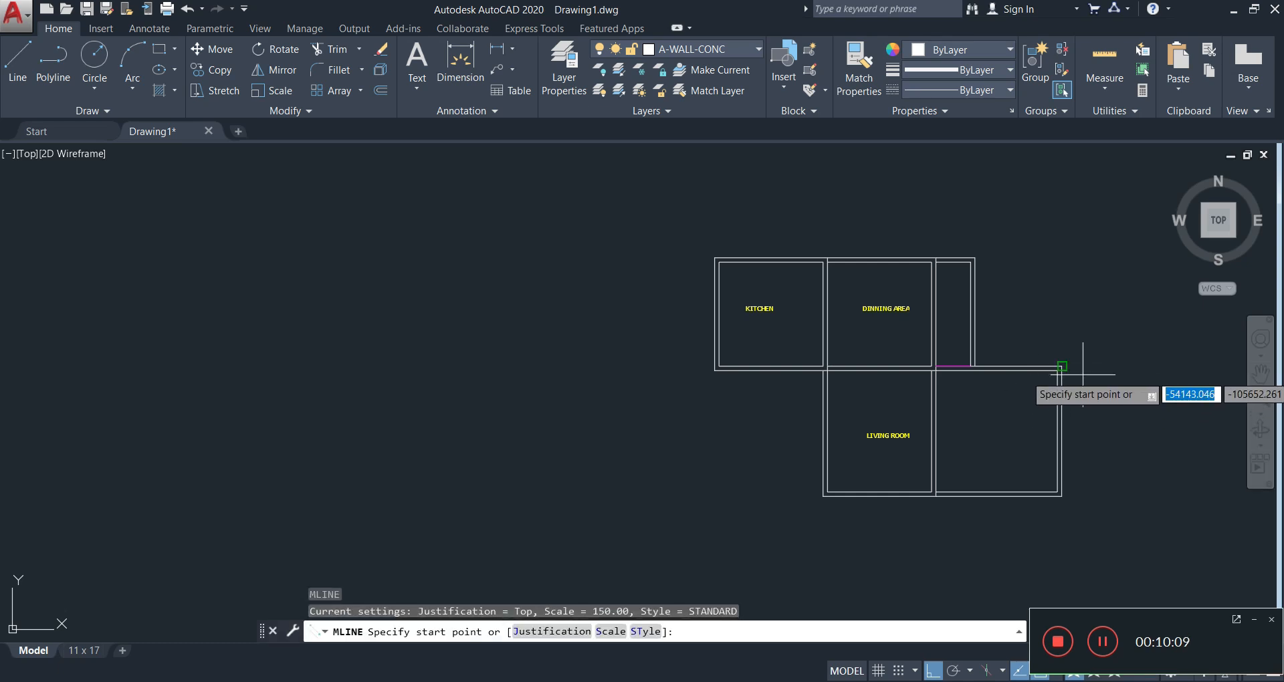
scroll(1110, 368, "up", 4)
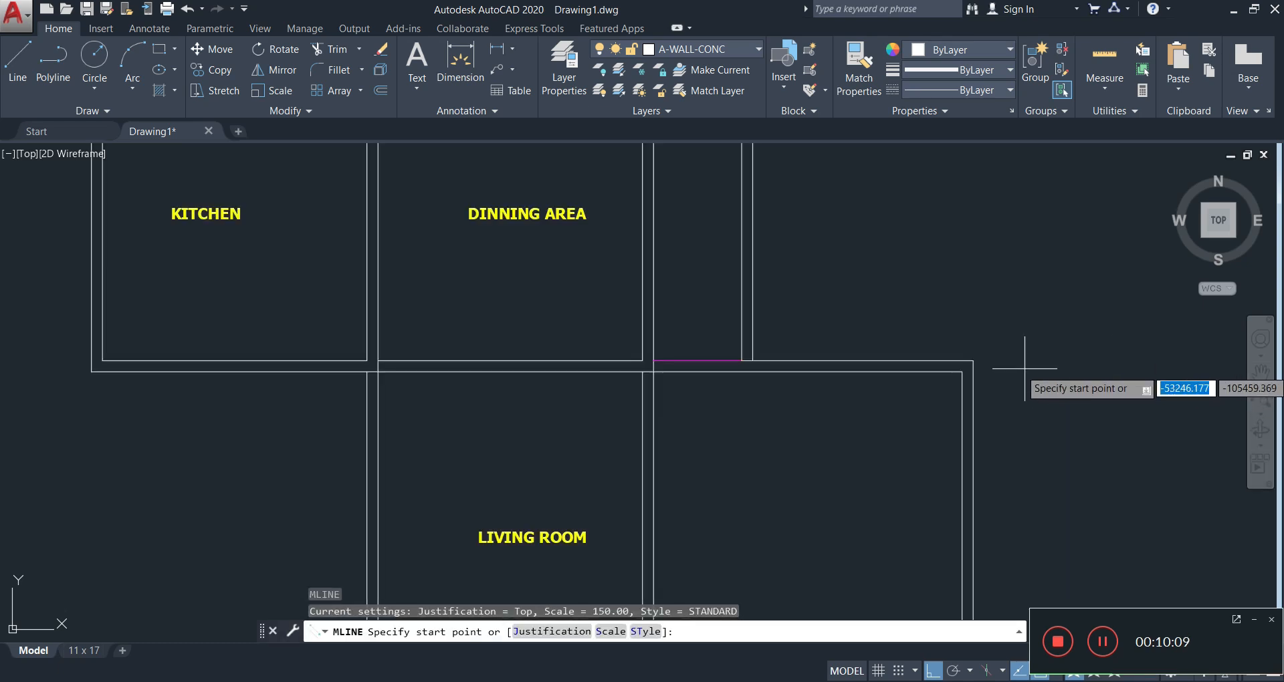
left_click(988, 361)
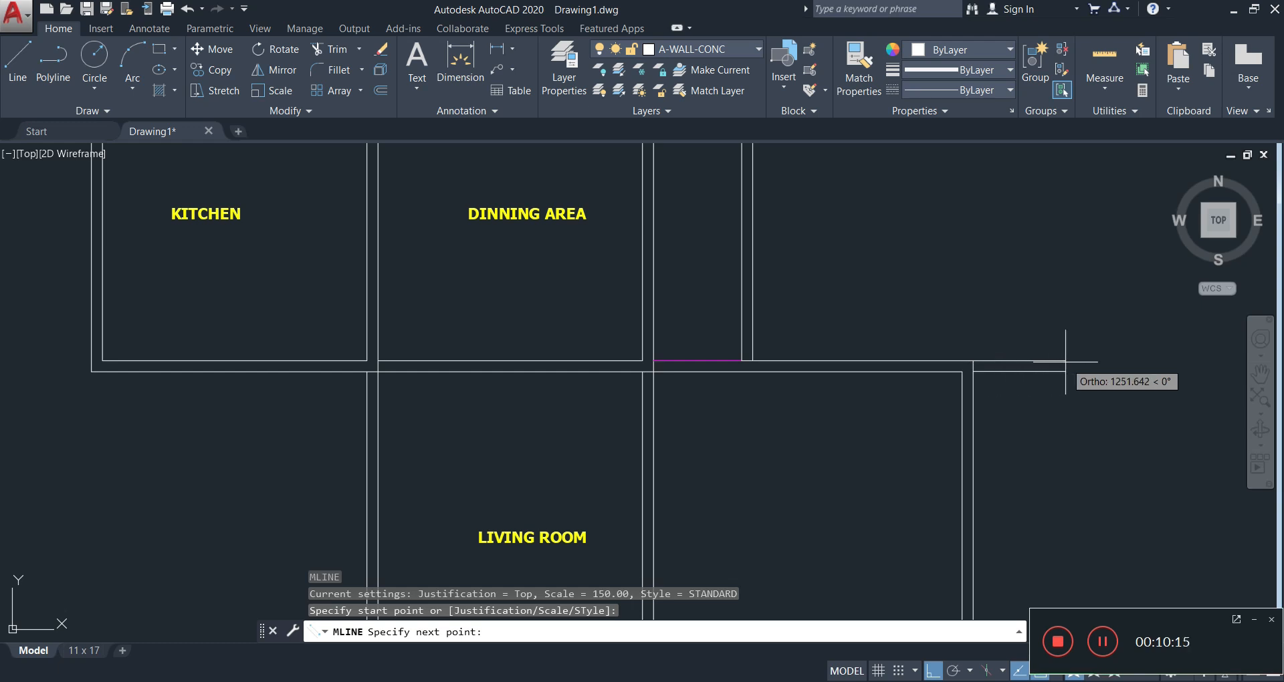
type("600")
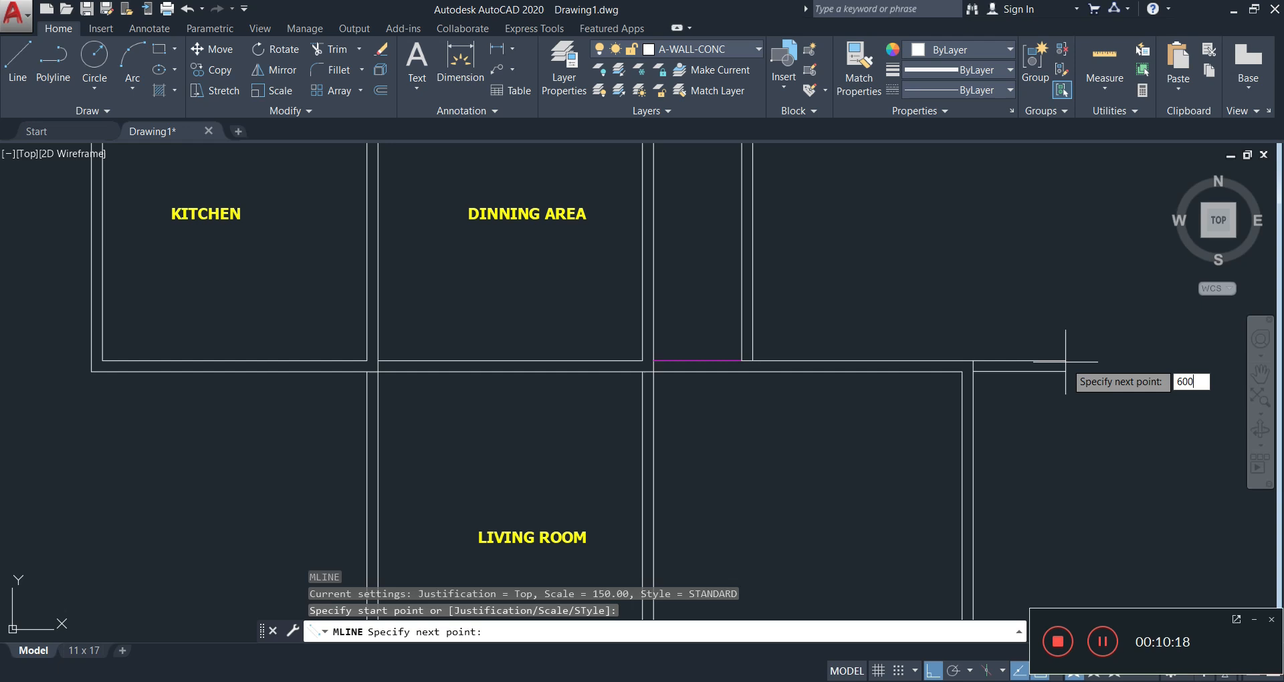
key("Return")
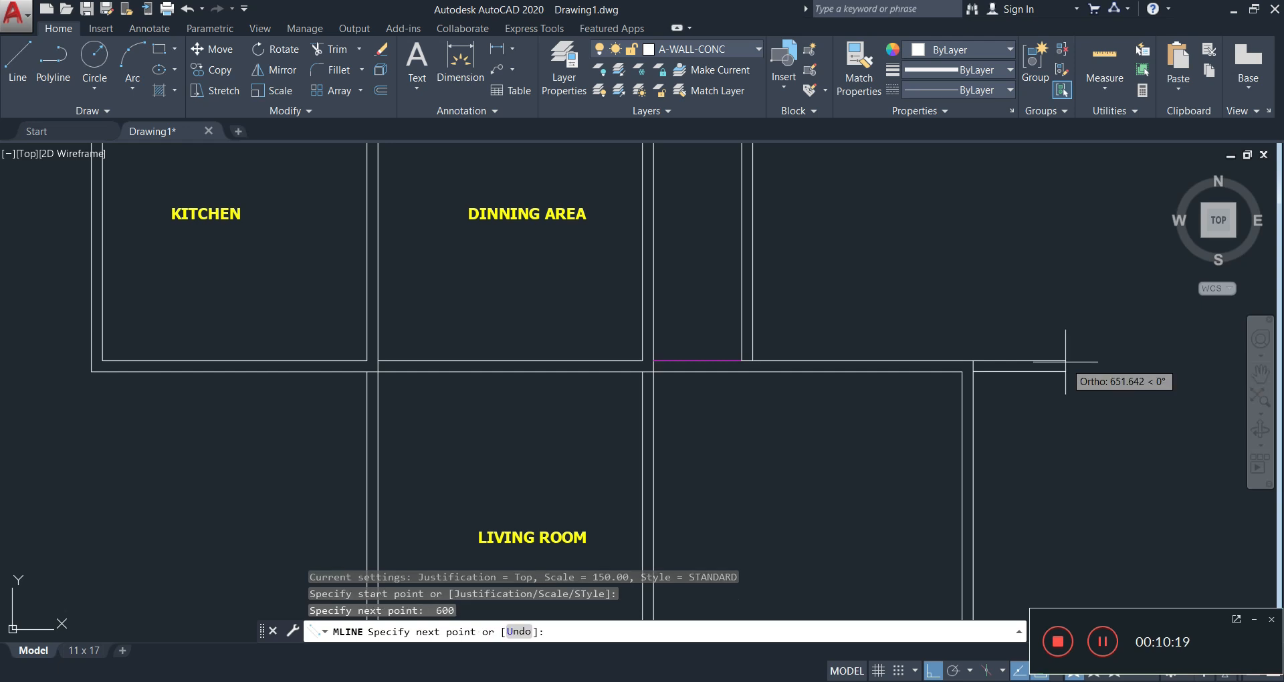
- Continue the multiline up to the level of the upper inner wall face and left to the narrow passage's outer wall, and end it
middle_click_drag(1084, 217, 1062, 337)
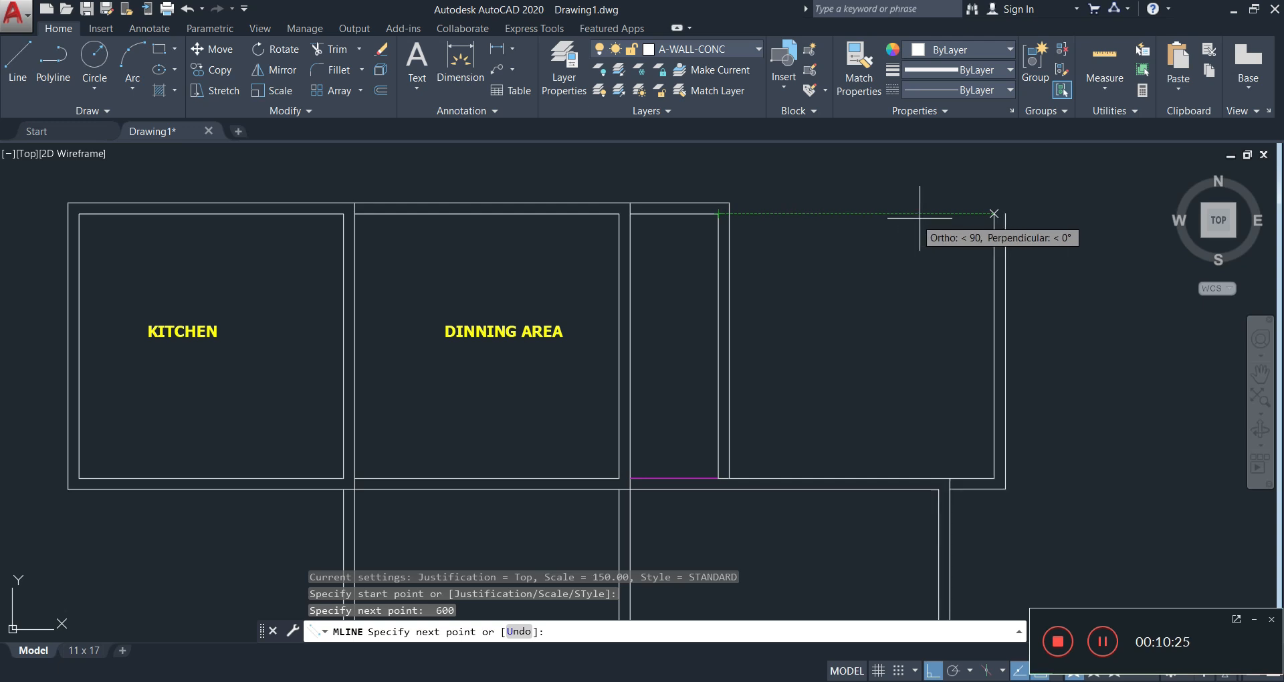
left_click(967, 216)
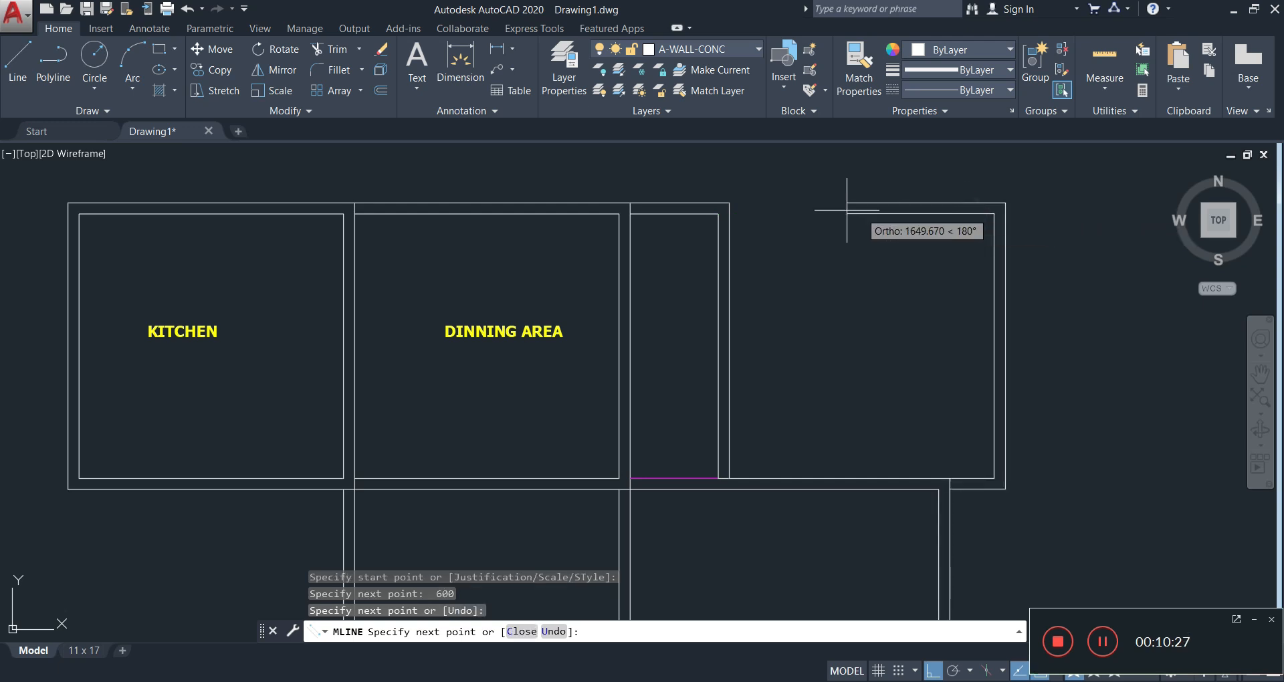
left_click(738, 214)
key("Escape")
key("Escape")
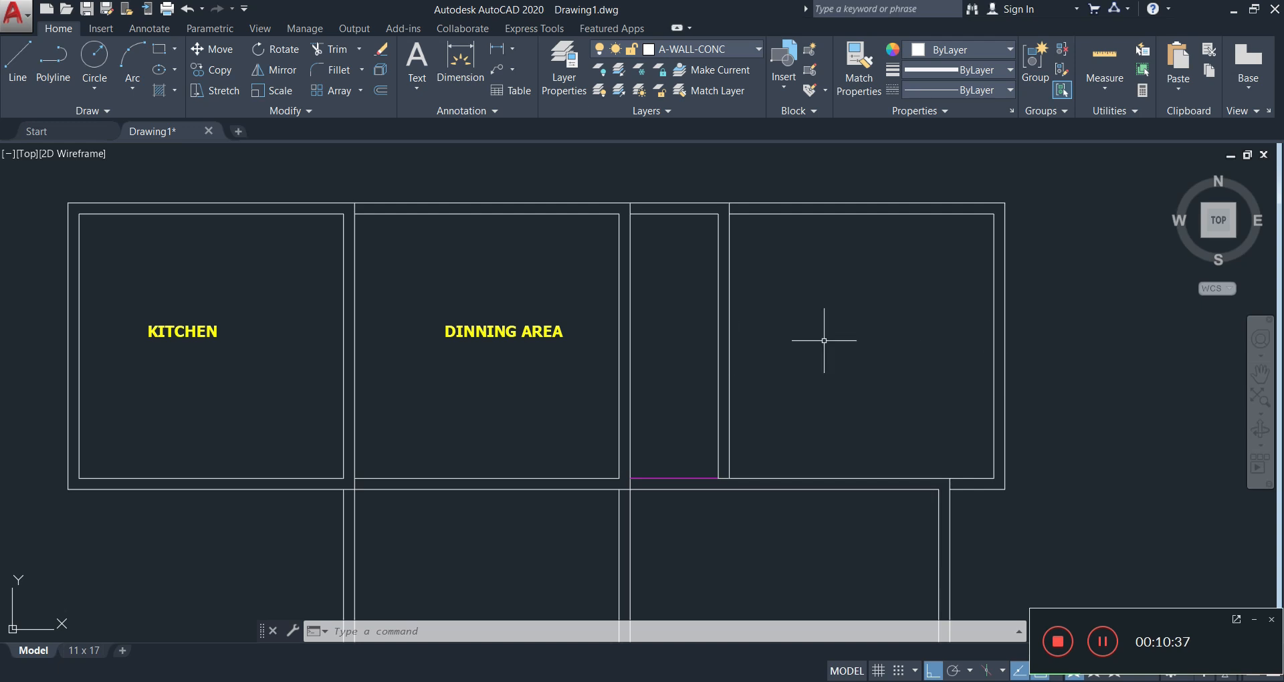
- Draw a multiline with Zero justification across the new upper right room, from its left wall's midpoint to the right wall's inner face
type("ml")
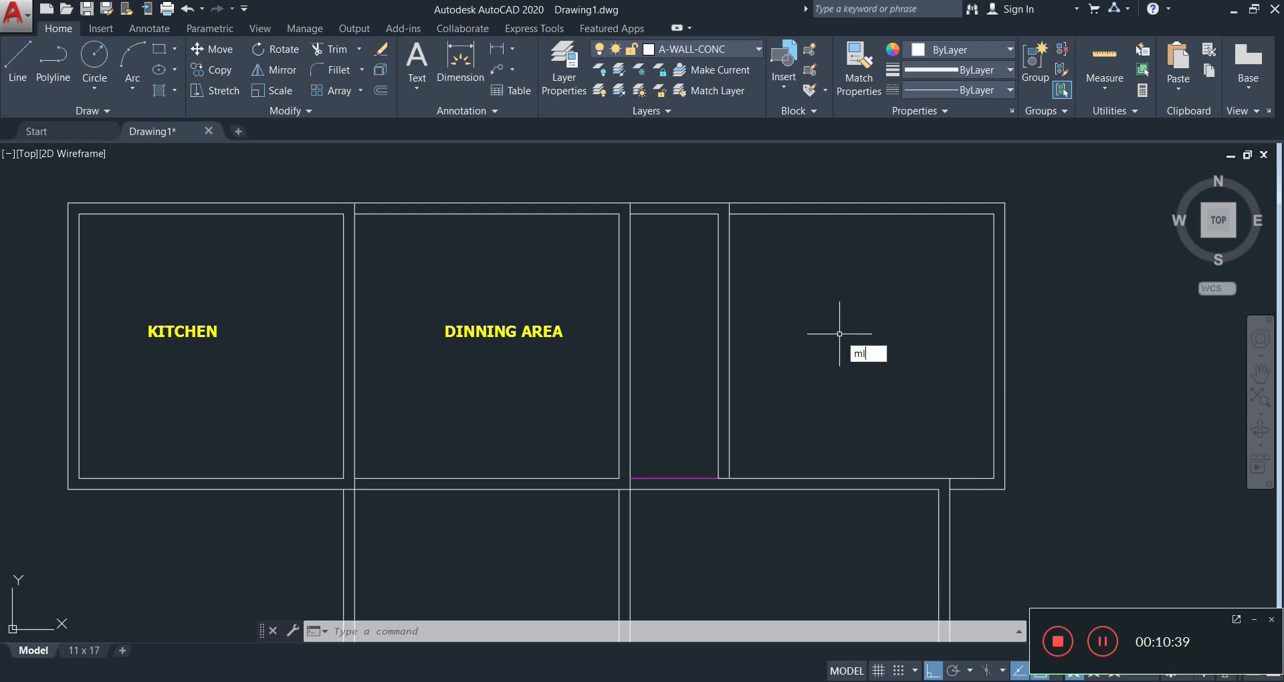
key("Return")
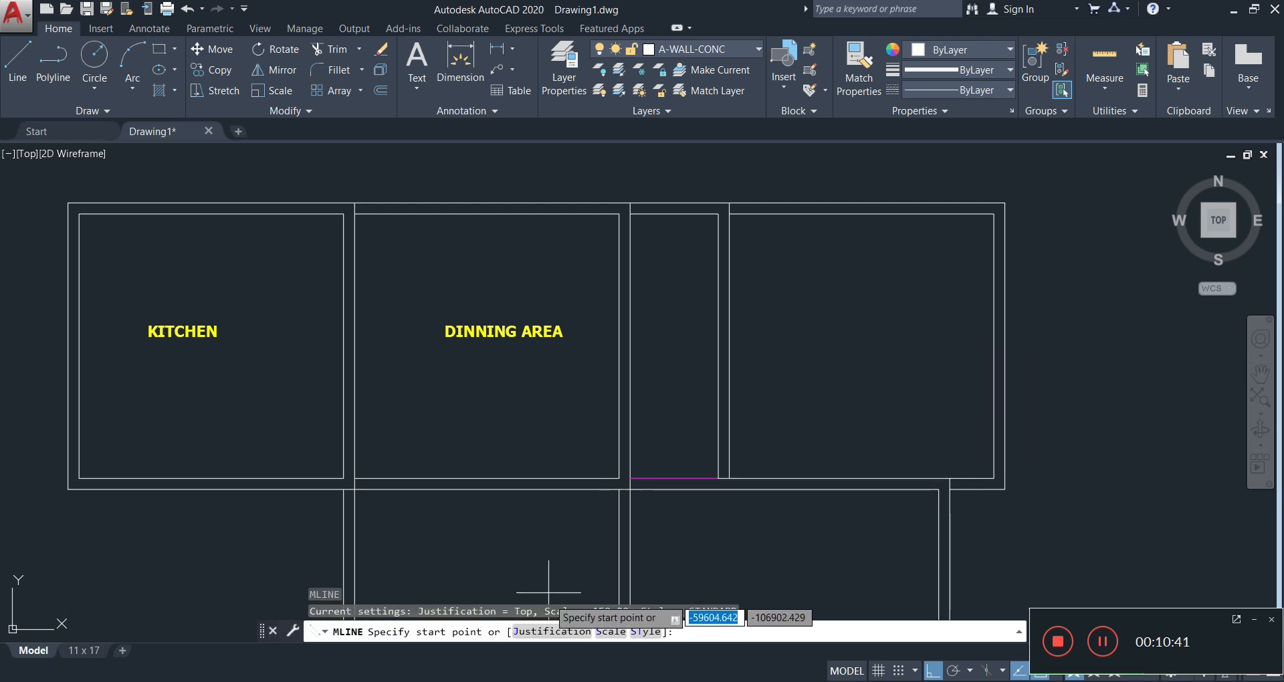
left_click(552, 631)
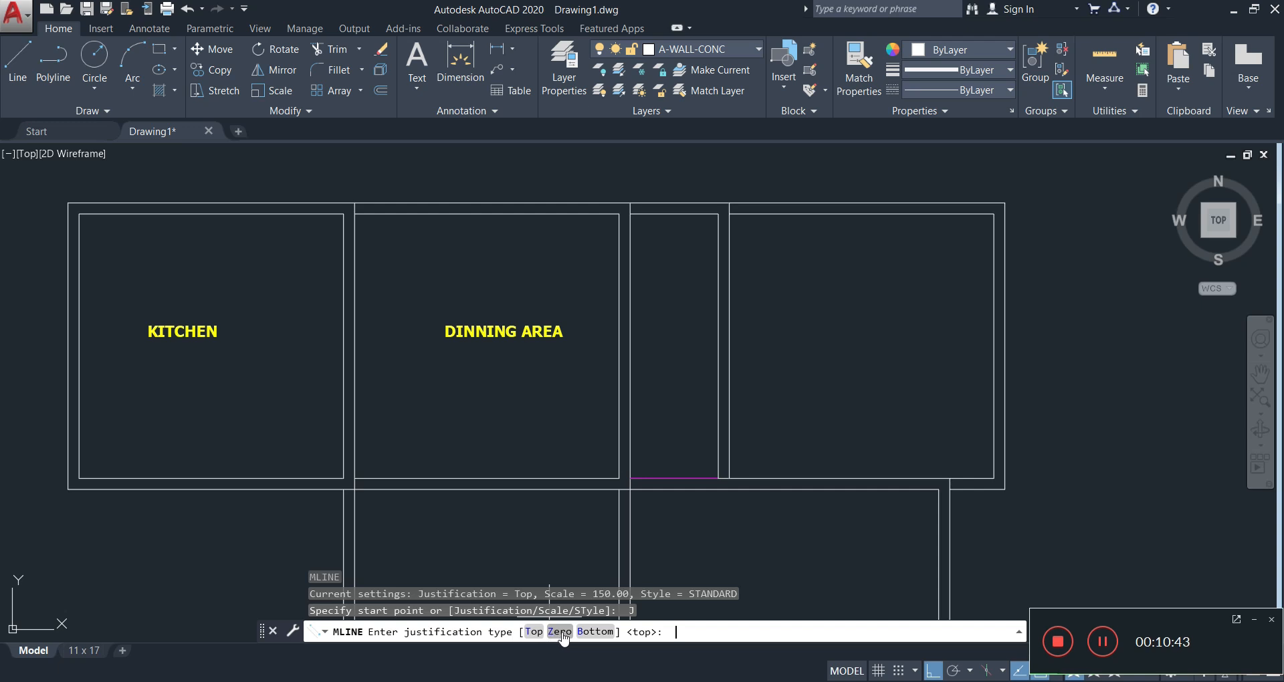
left_click(561, 632)
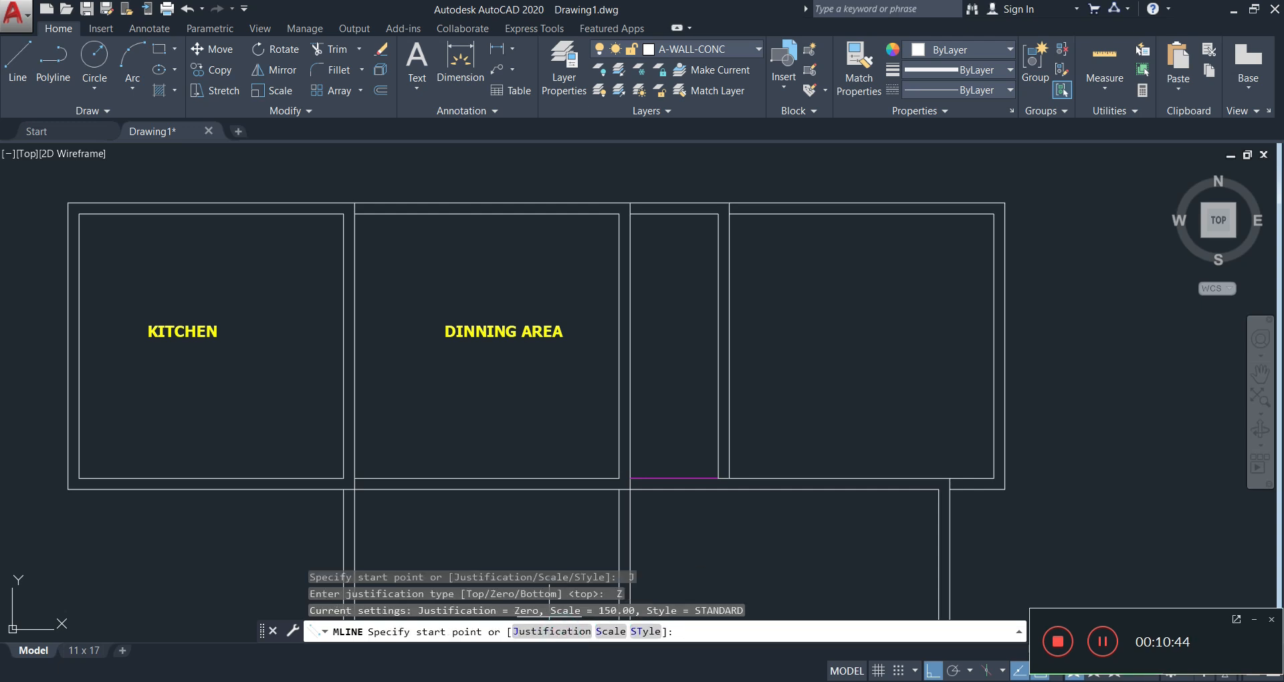
left_click(729, 340)
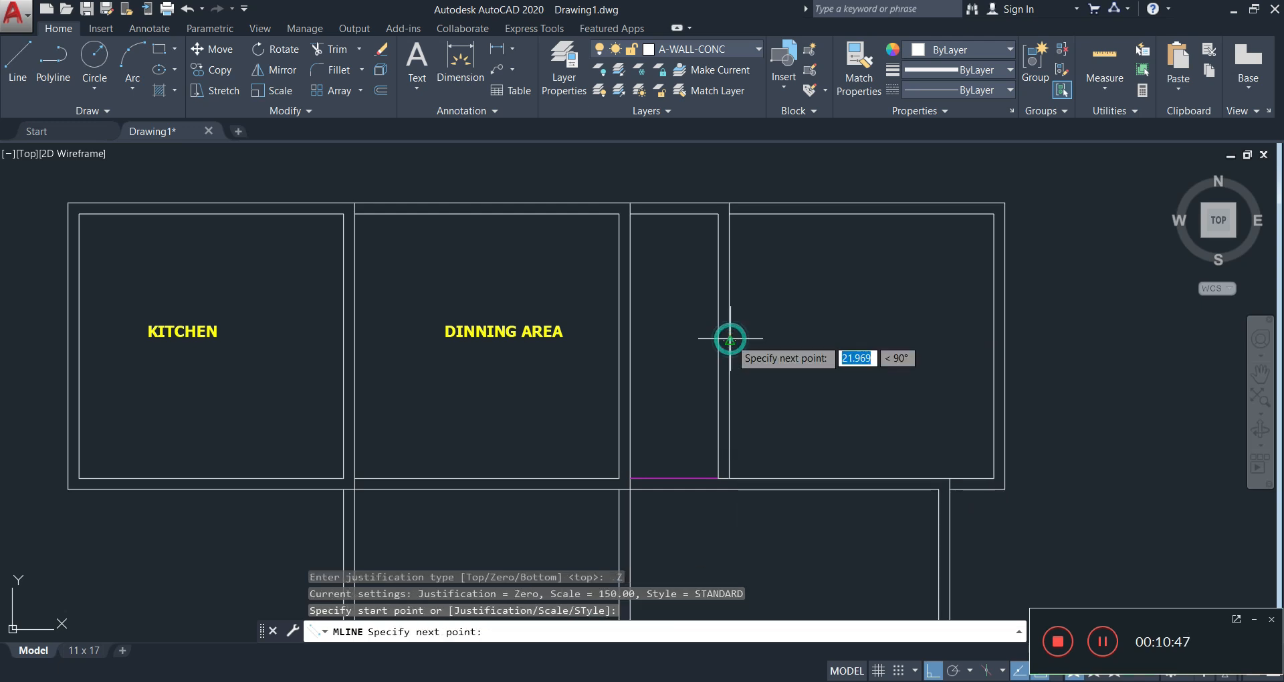
left_click(994, 342)
key("Escape")
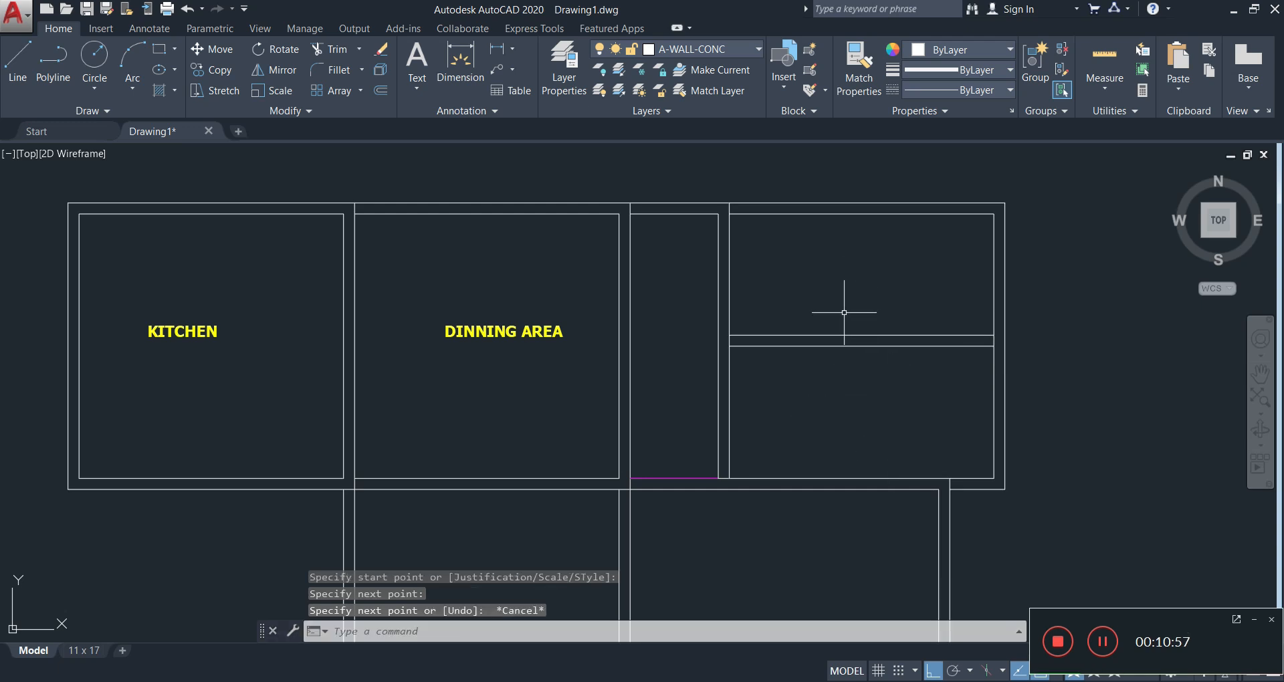
- Copy the LIVING ROOM label horizontally into the adjoining room on its right
scroll(844, 312, "down", 4)
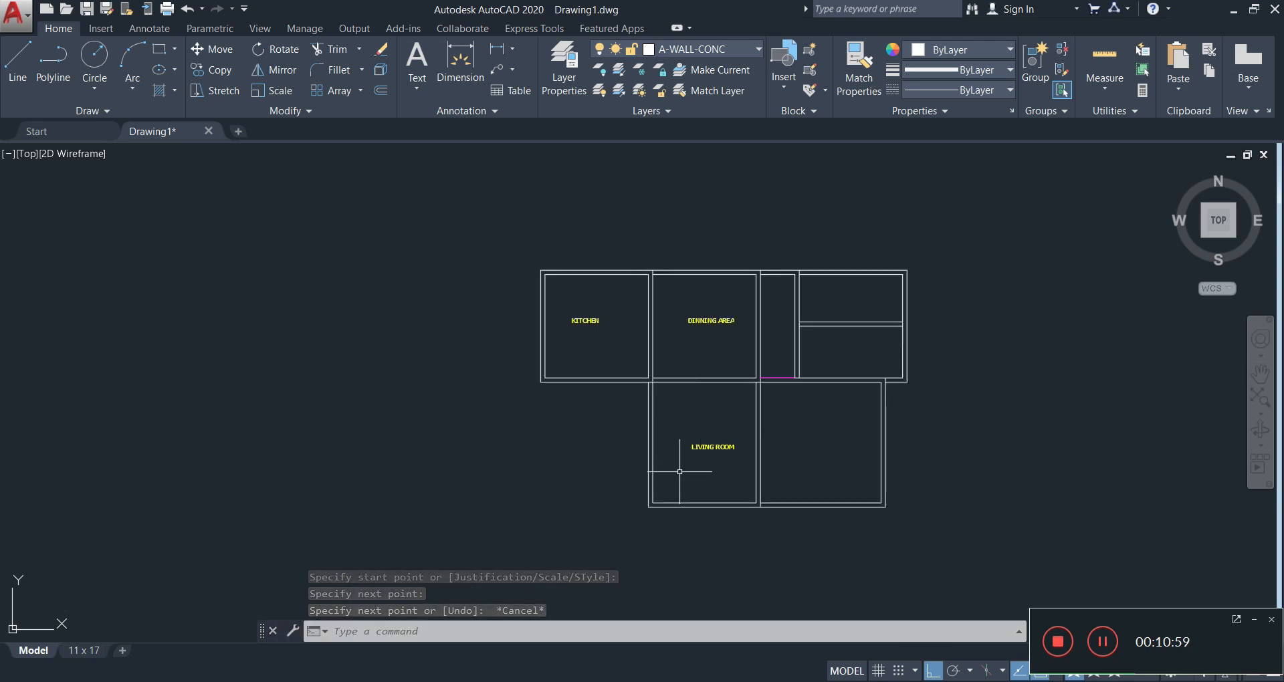
left_click(699, 444)
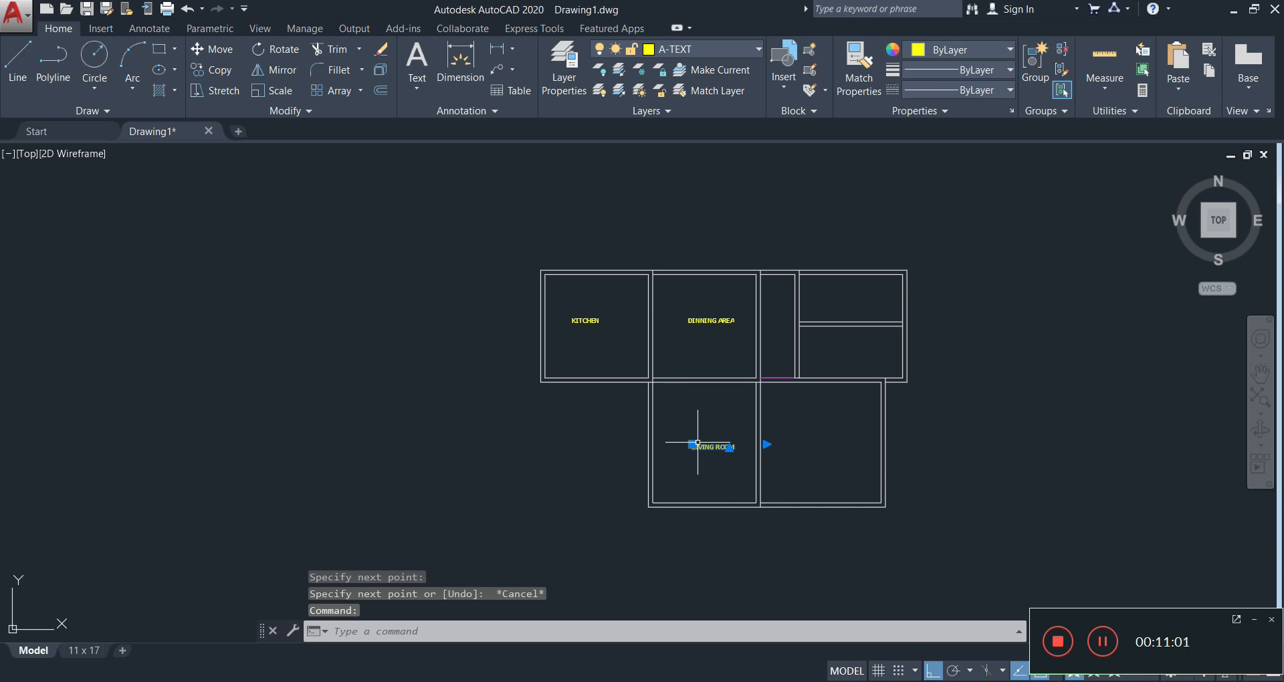
type("cond ")
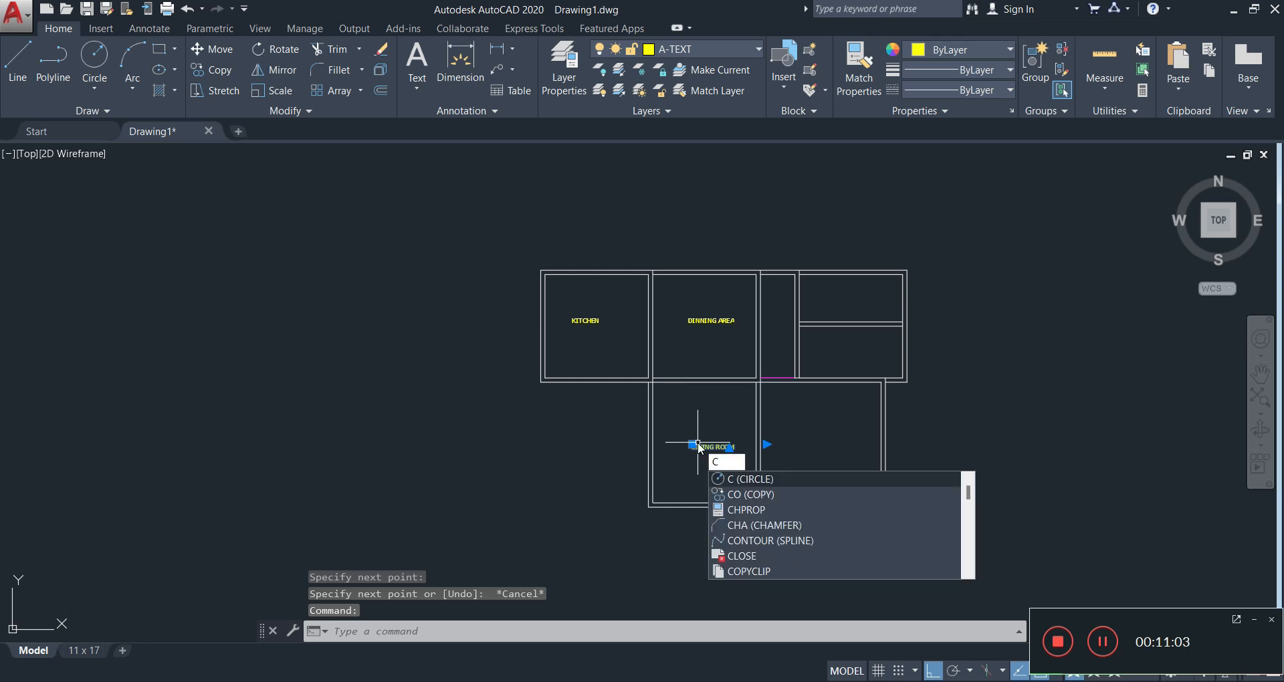
type("p")
key("Return")
left_click(698, 444)
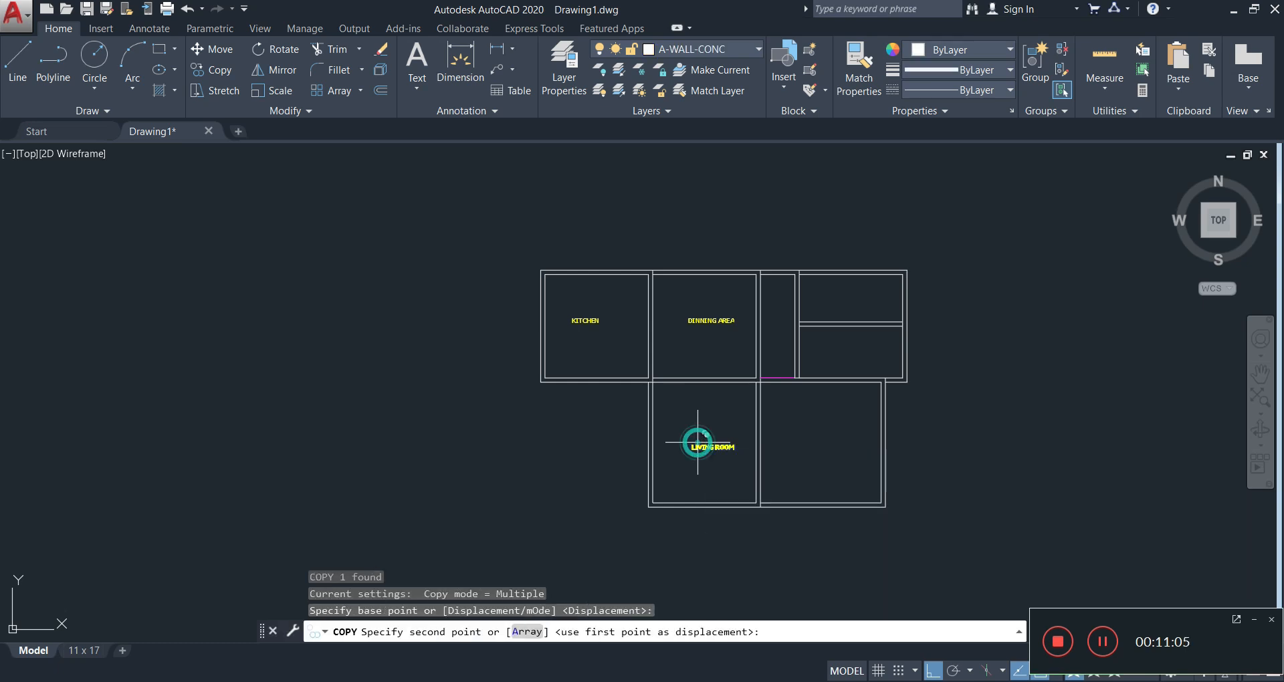
left_click(806, 446)
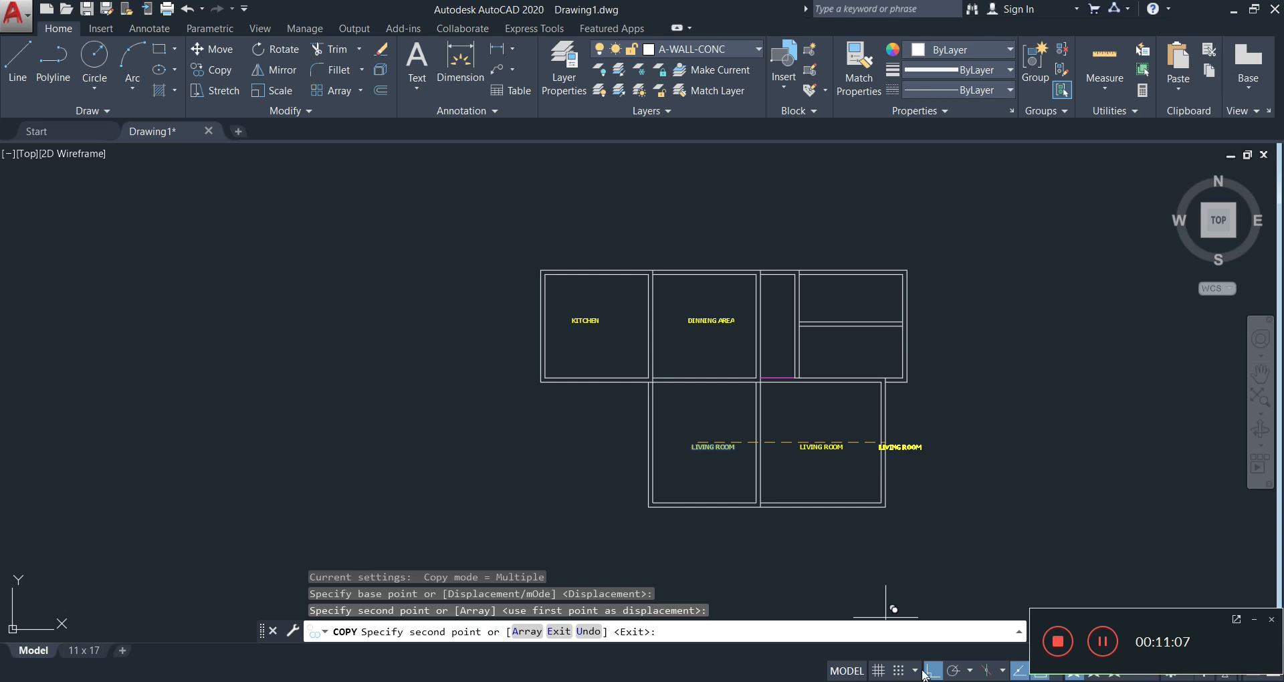
- With Ortho off, place further copies of the LIVING ROOM label in the narrow passage and both upper right rooms, and end the copying
left_click(932, 671)
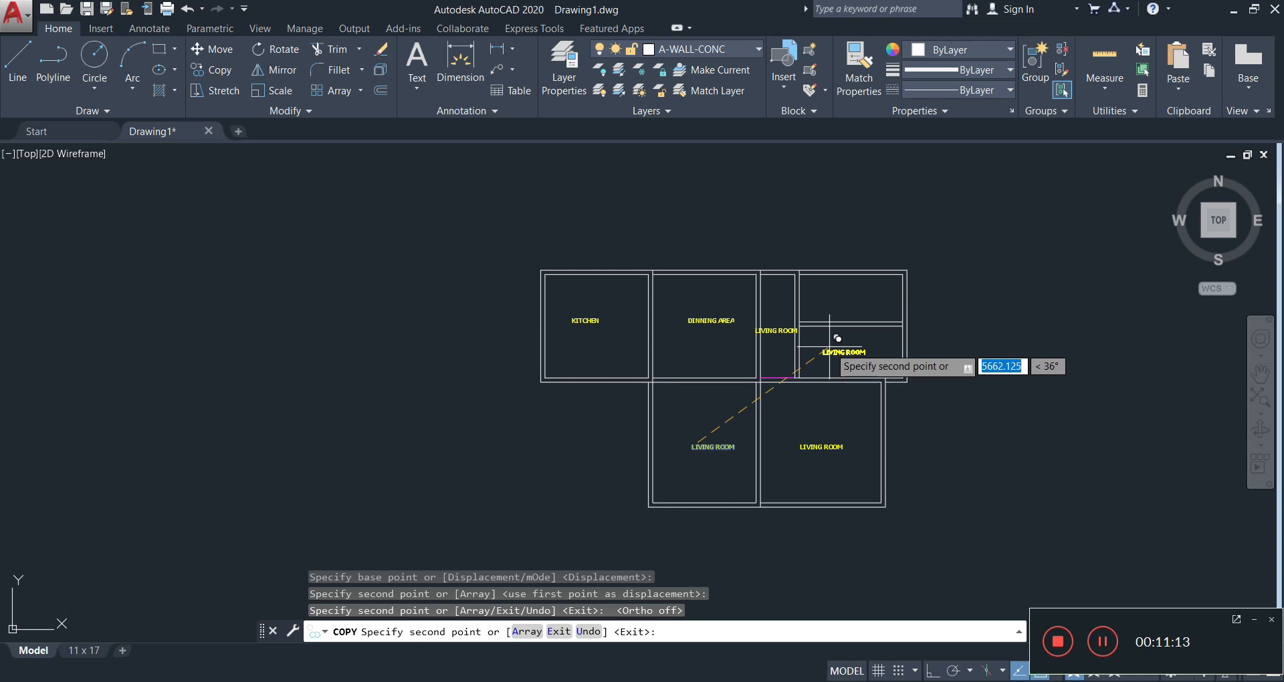
left_click(830, 346)
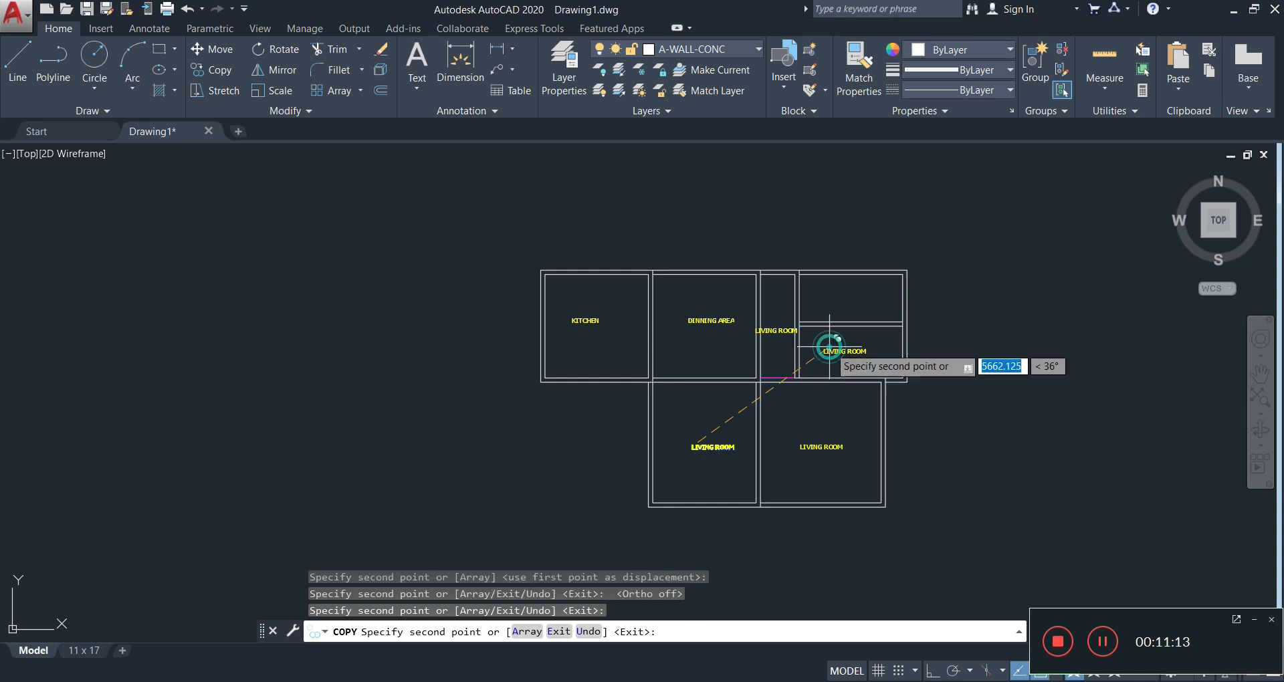
left_click(838, 299)
key("Escape")
key("Escape")
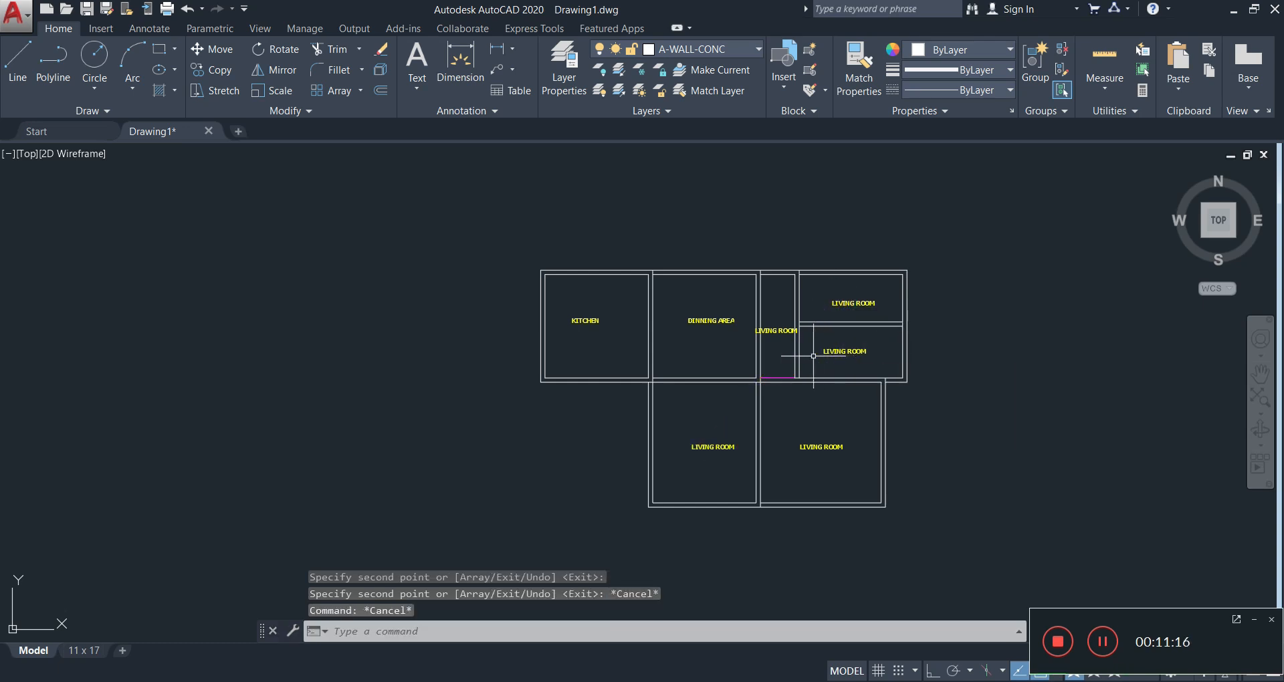
- Change the label in the narrow passage to PASSAGE AREA
double_click(766, 332)
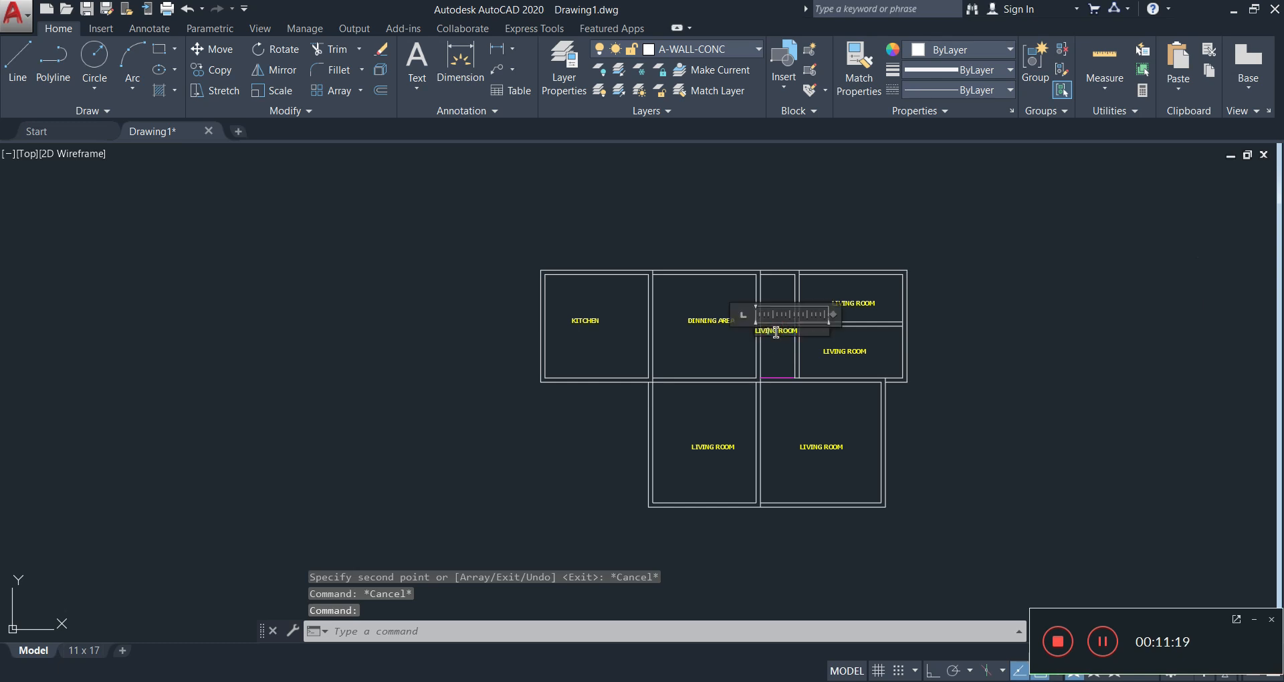
left_click_drag(804, 330, 779, 330)
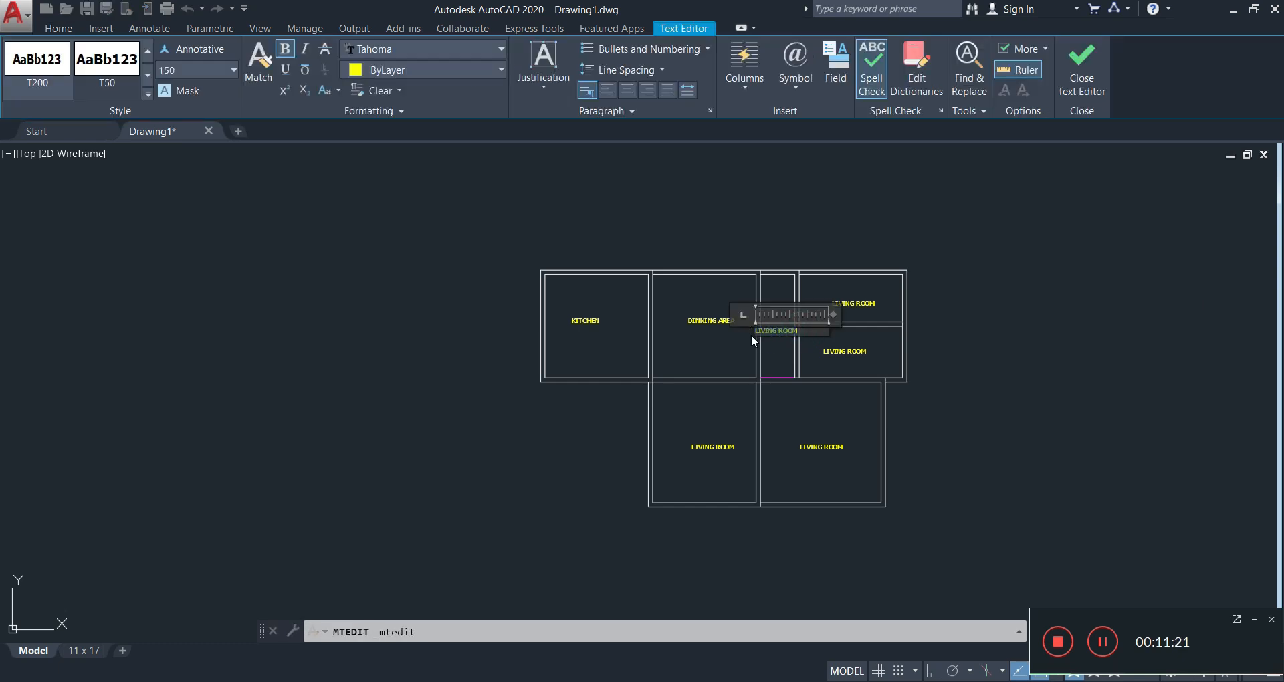
scroll(780, 335, "up", 5)
type("PASSAGE AREA")
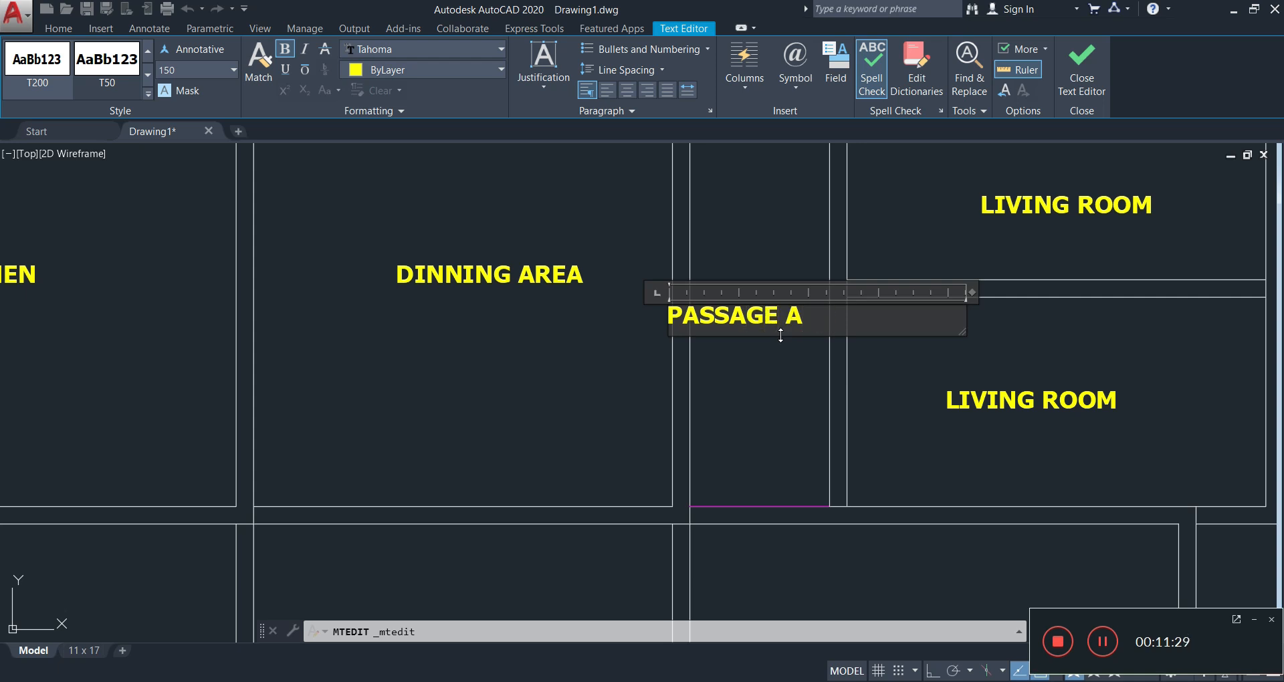
left_click(792, 418)
- Rotate the PASSAGE AREA label 90 degrees about its middle with Ortho on so it reads upward along the passage
left_click(782, 350)
left_click(774, 326)
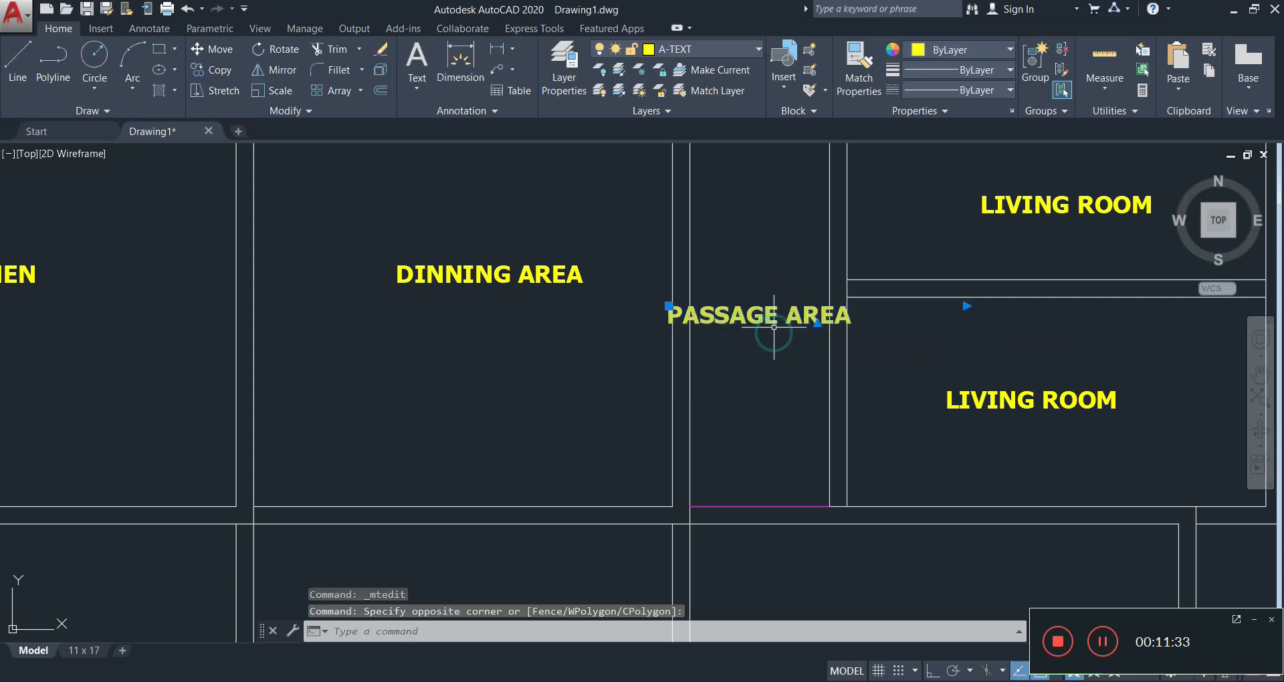
type("o")
key("Return")
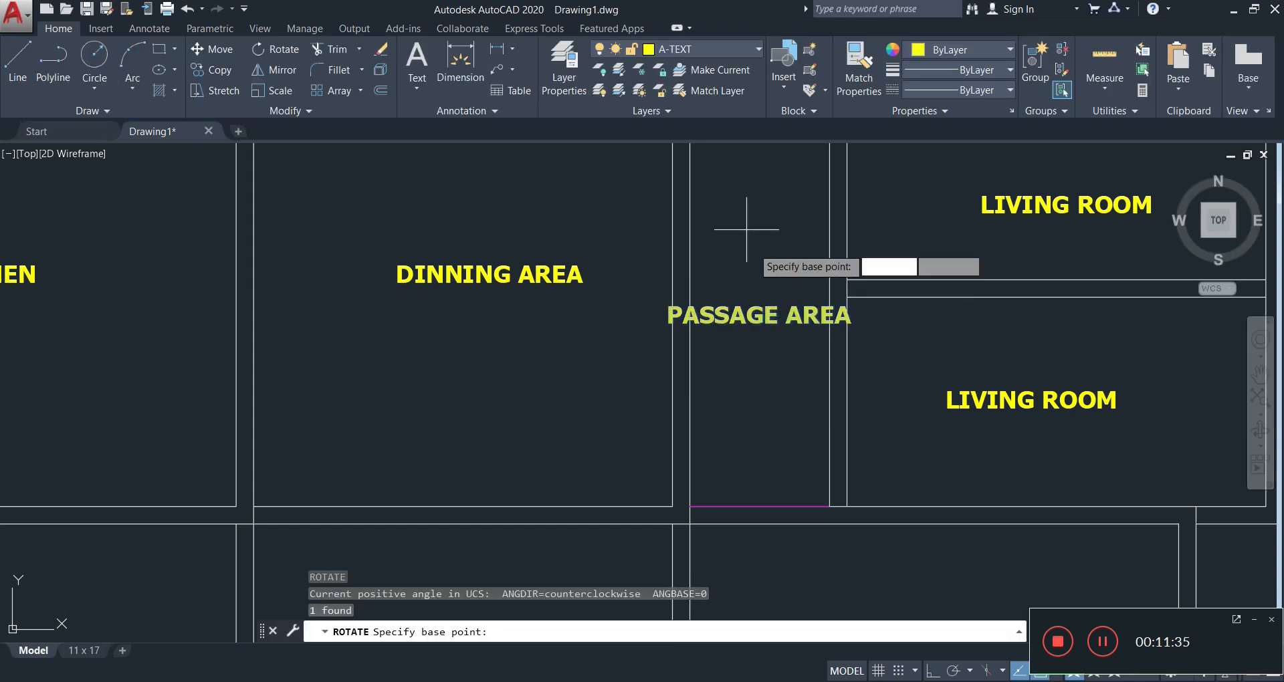
left_click(759, 317)
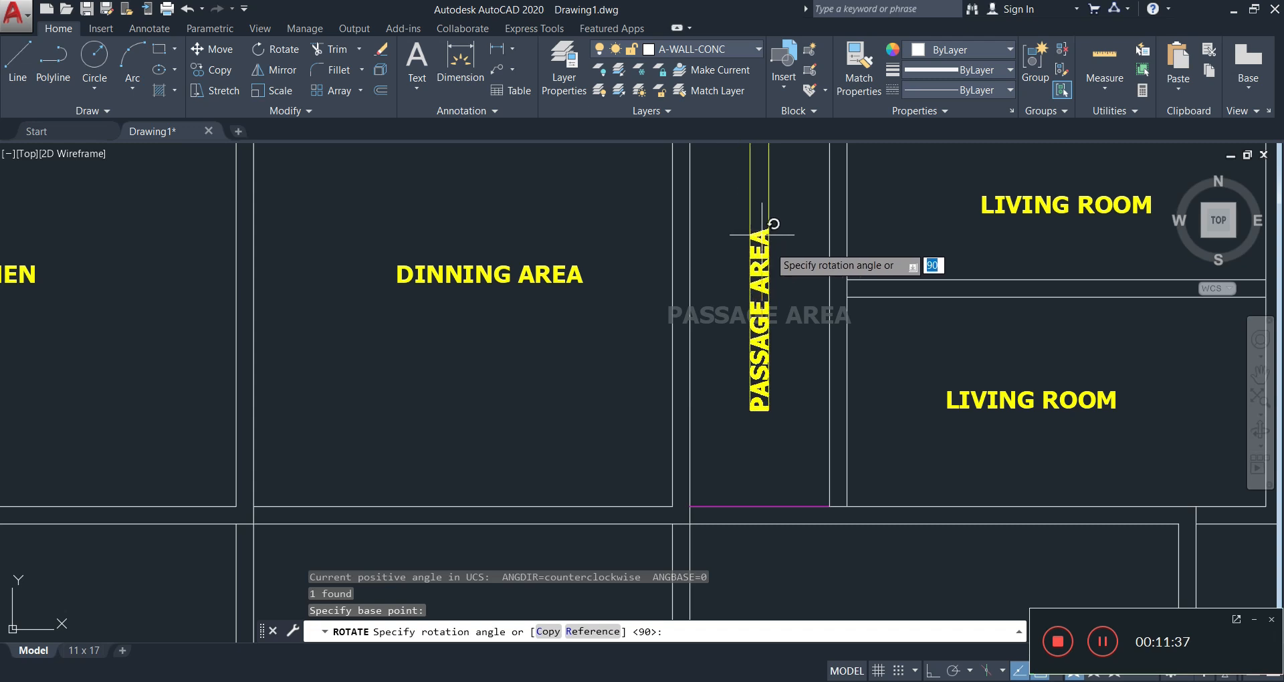
left_click(933, 671)
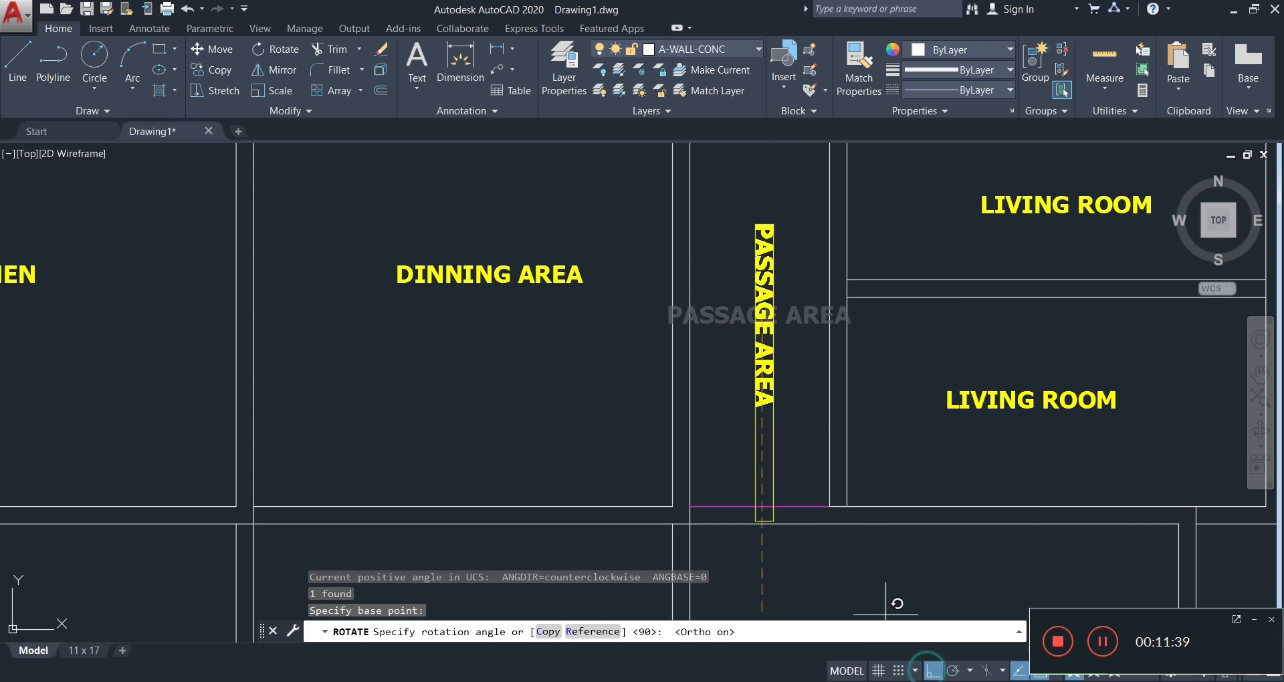
left_click(778, 218)
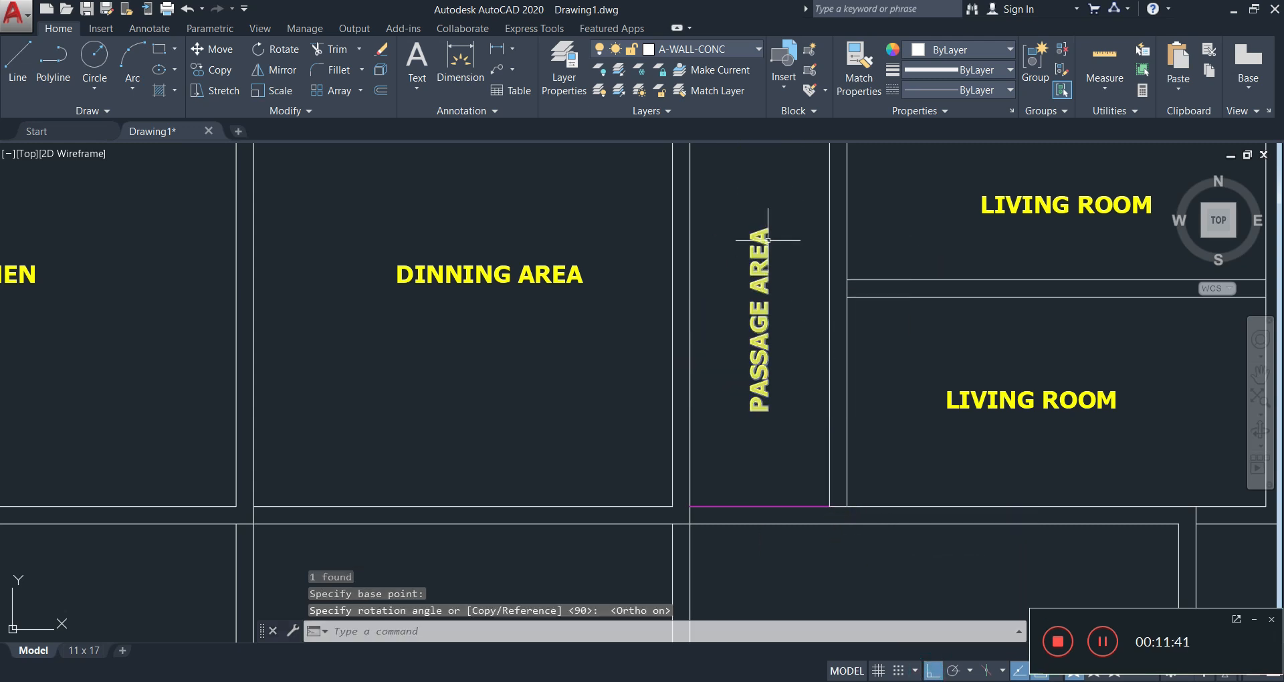
- Change the label in the upper of the two small right-hand rooms to BATH ROOM 1
scroll(813, 371, "down", 2)
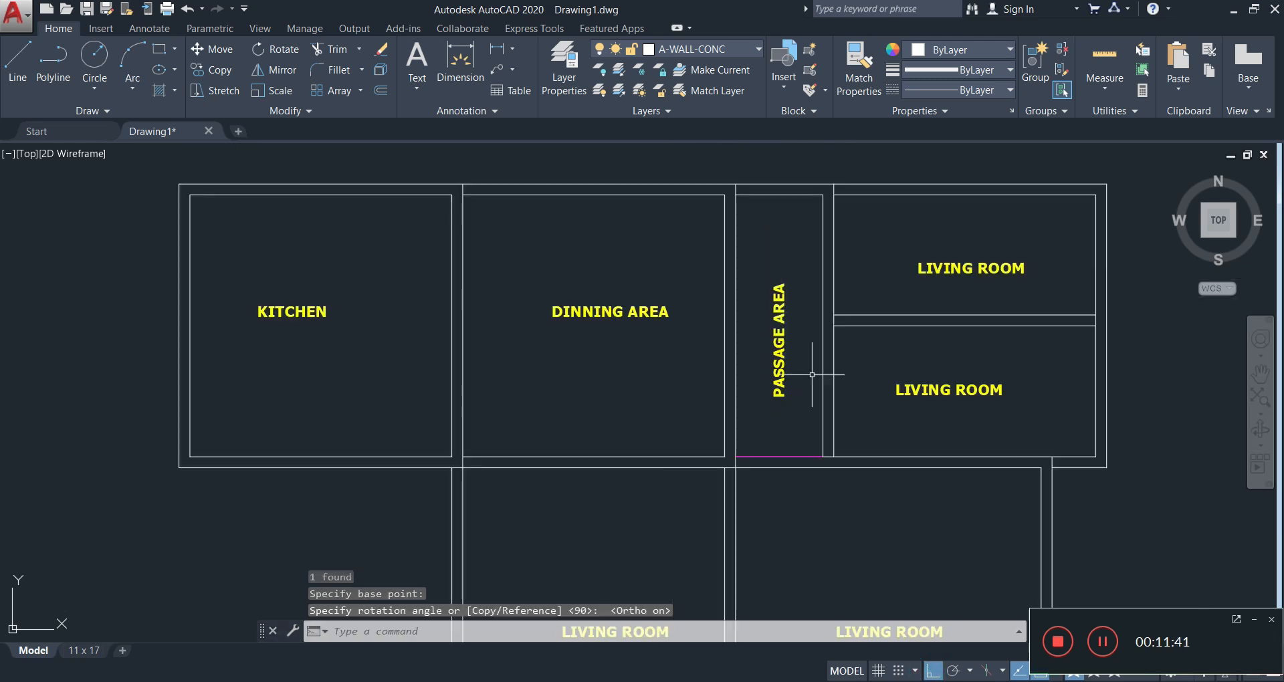
double_click(938, 267)
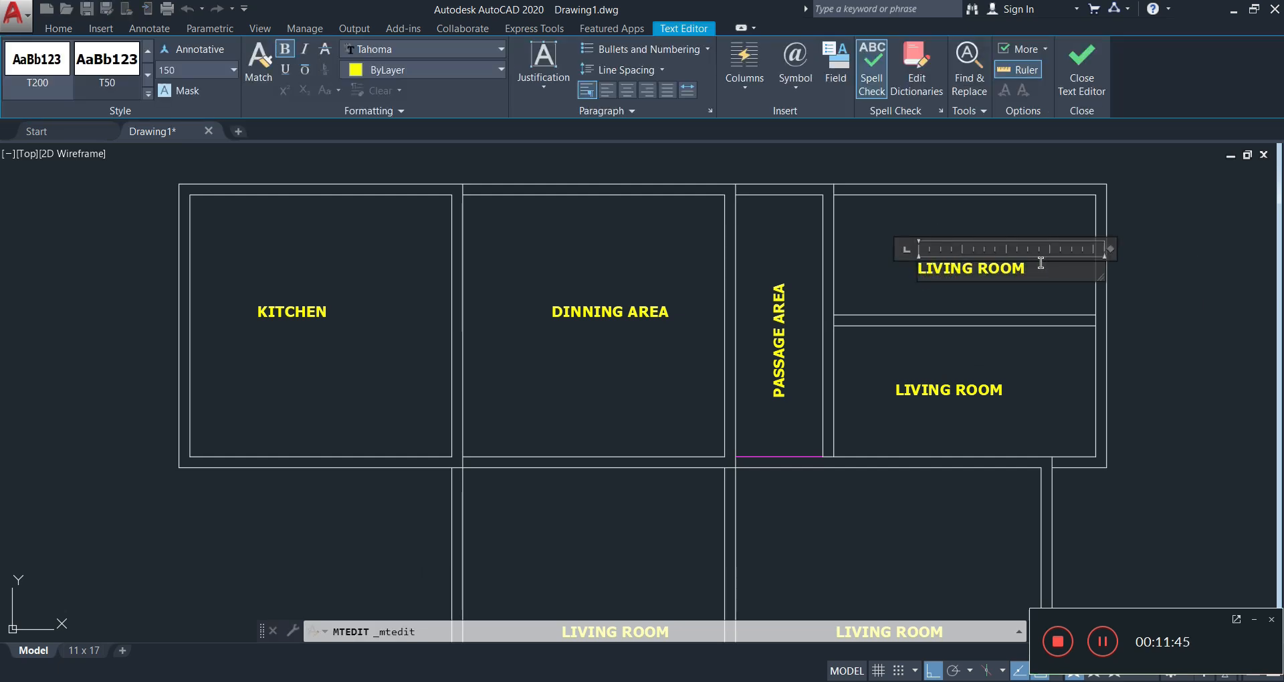
left_click_drag(971, 269, 922, 270)
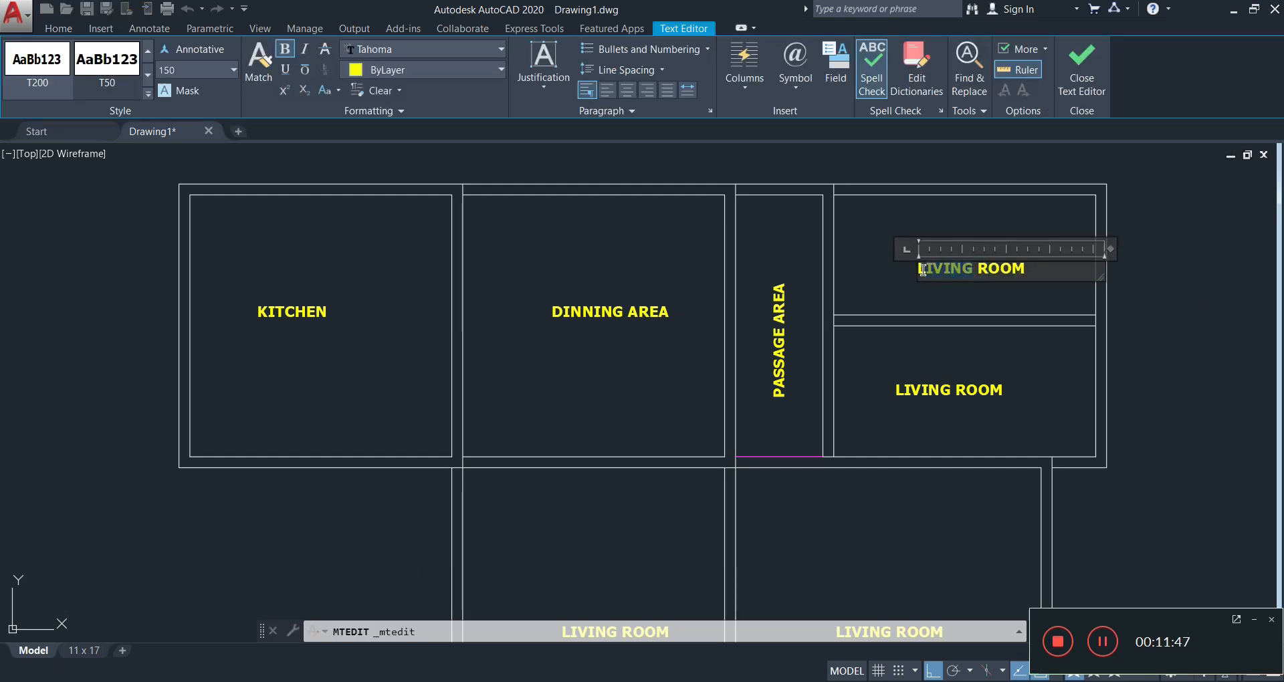
type("BATH")
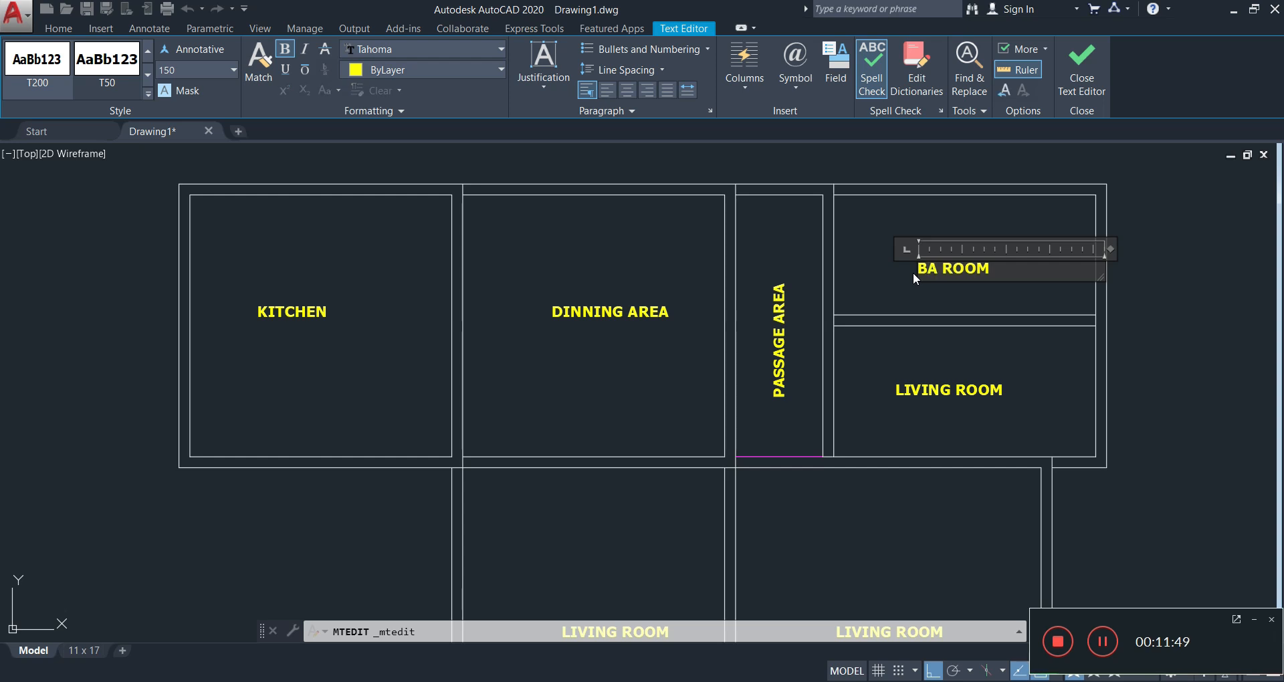
left_click(1038, 266)
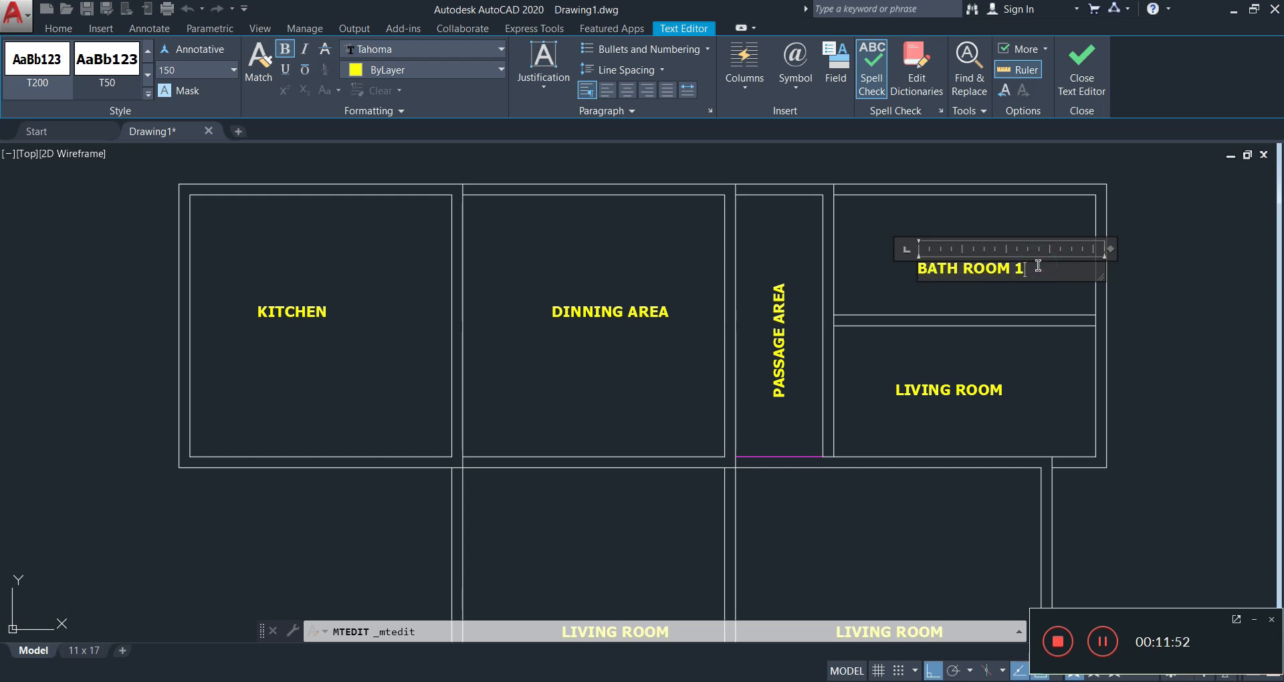
left_click(1050, 373)
- Change the label in the room below BATH ROOM 1 to MASTER BATHROOM
left_click(956, 391)
double_click(955, 392)
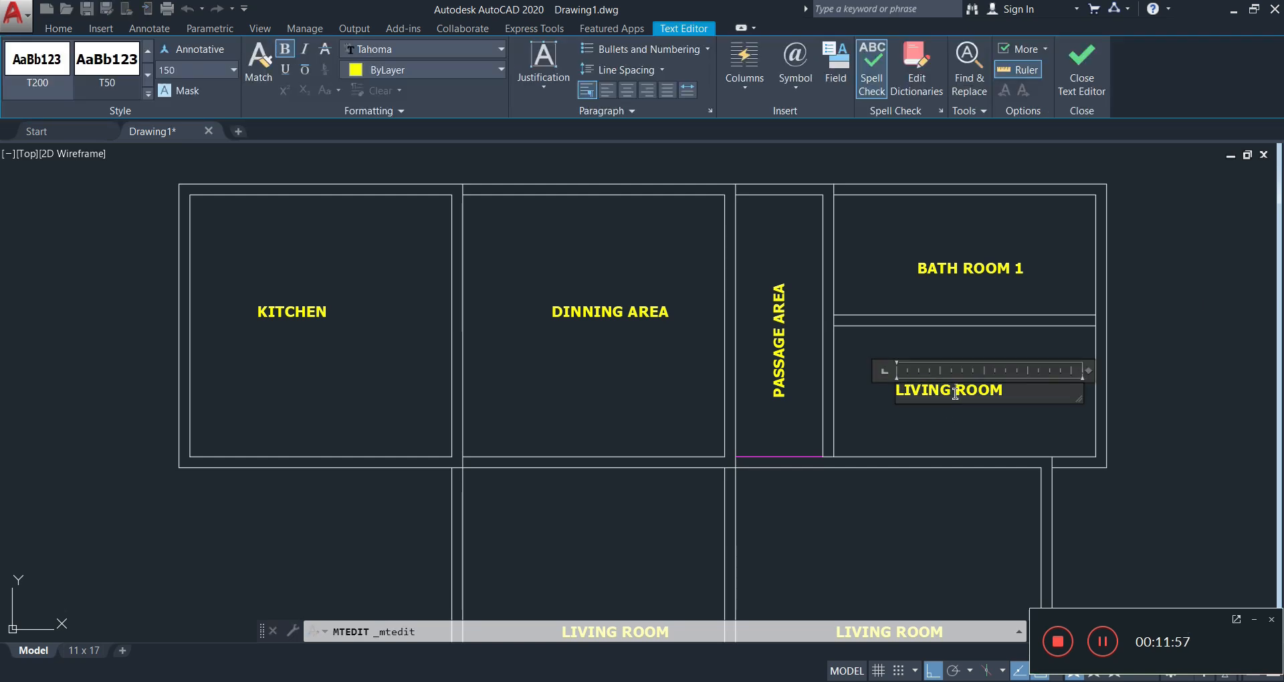
key("BackSpace")
key("BackSpace")
key("BackSpace")
key("BackSpace")
key("BackSpace")
key("BackSpace")
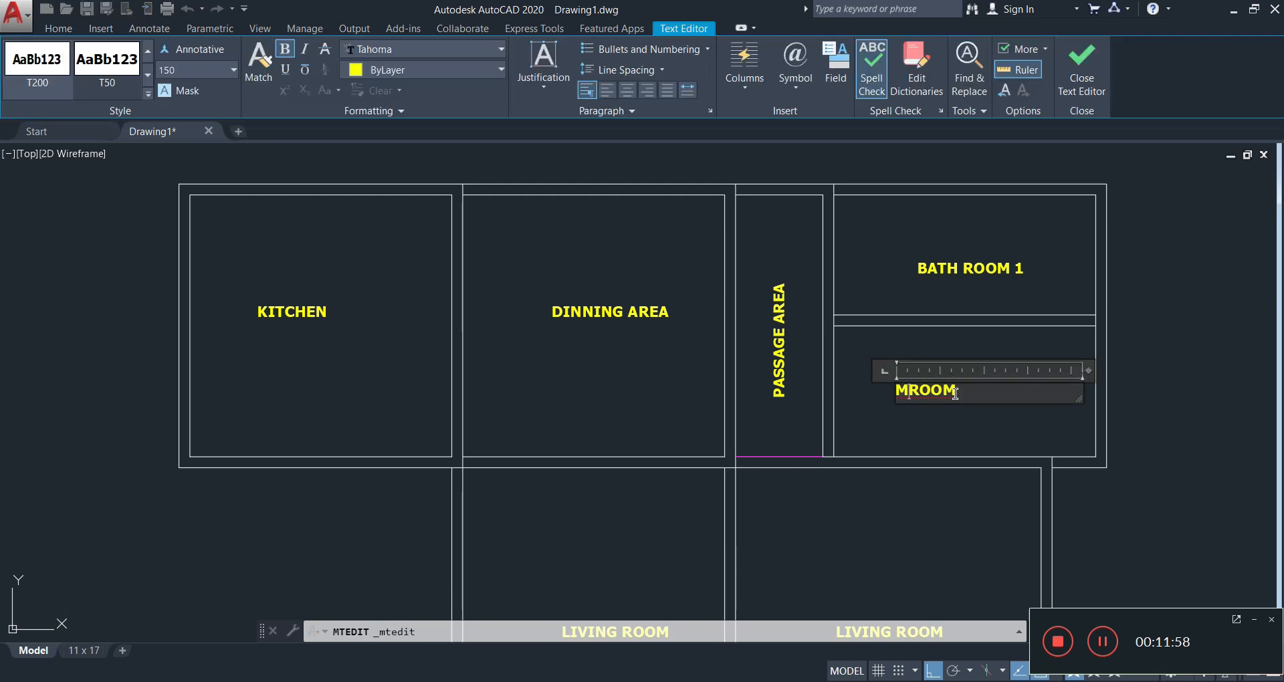
type("MASTER B")
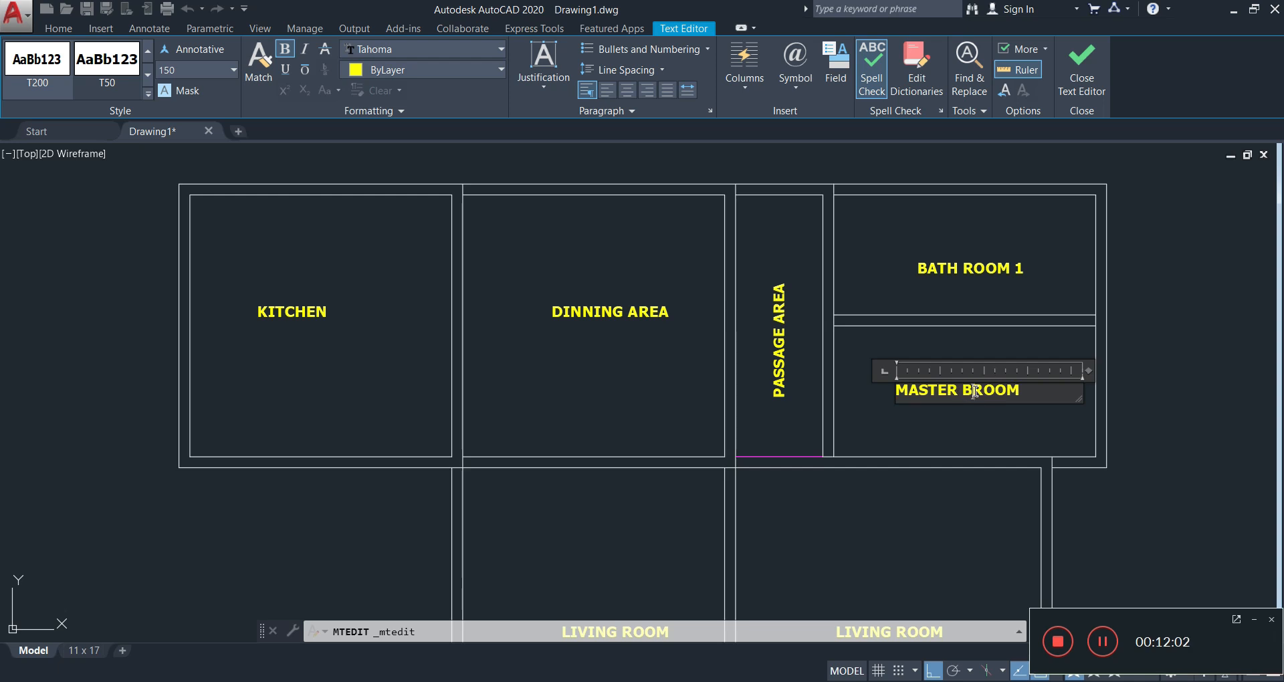
type("ATG")
left_click(970, 463)
- Change the copied label in the room to the right of the living room to MASTER BEDROOM
scroll(967, 454, "down", 4)
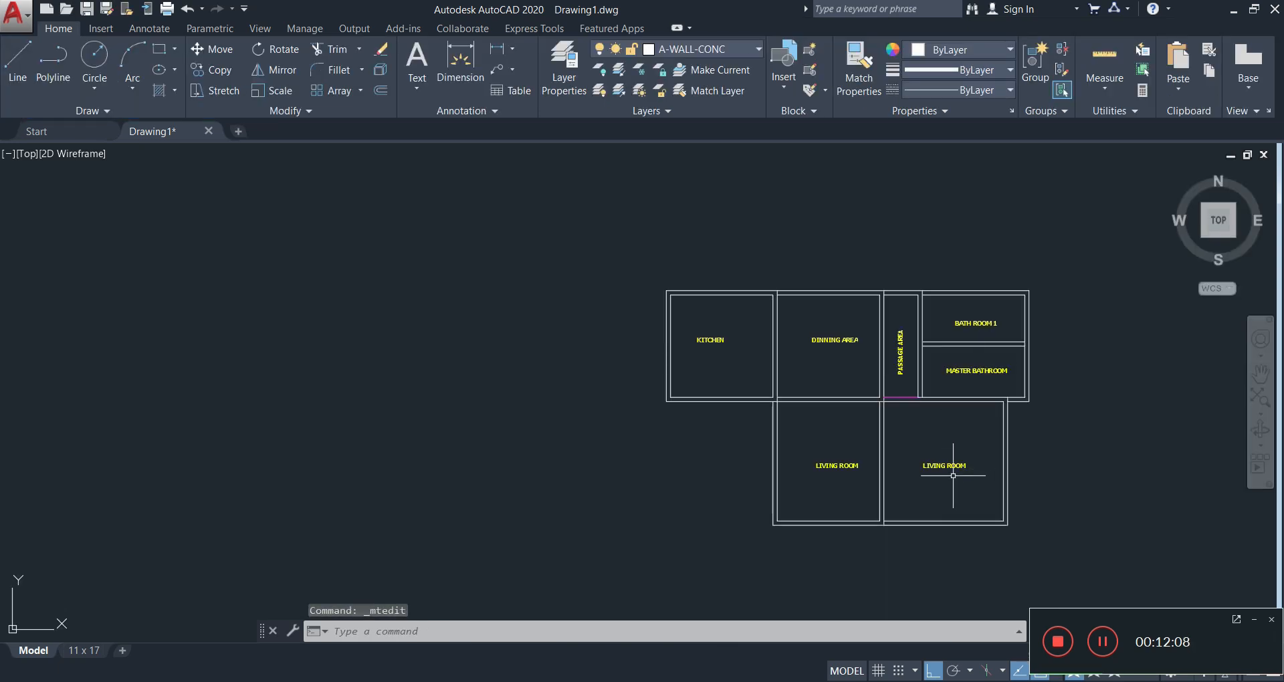
scroll(952, 474, "up", 5)
double_click(937, 457)
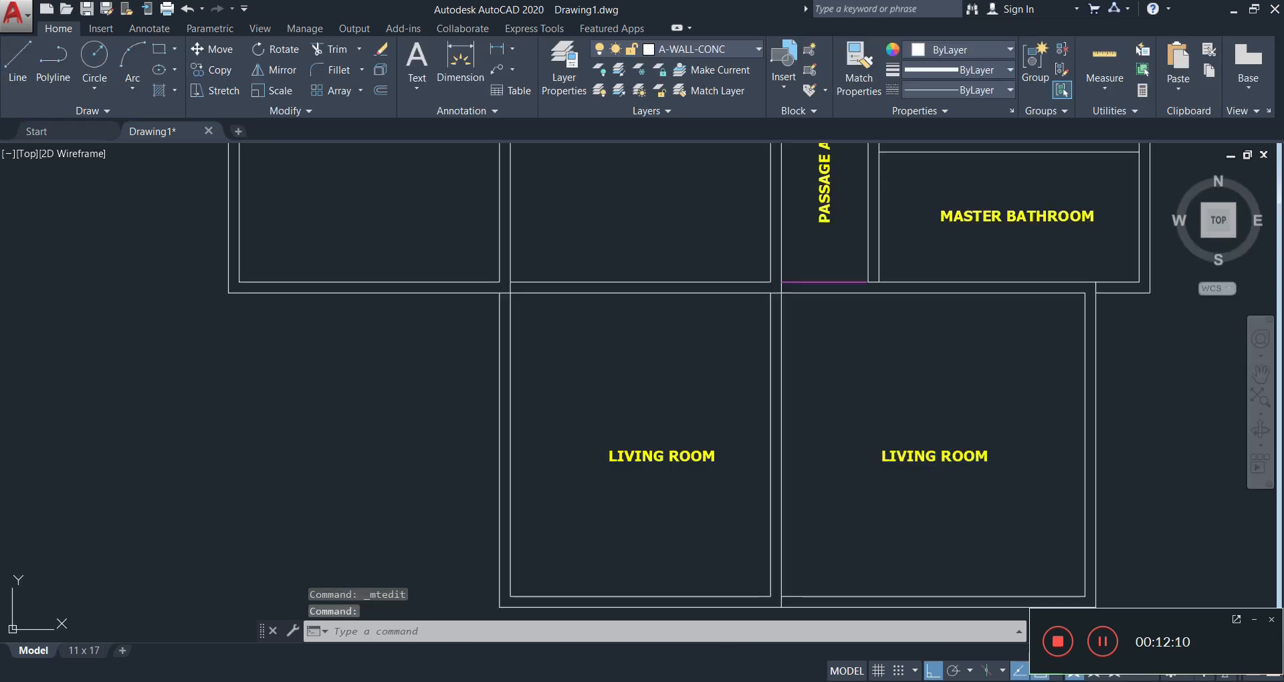
left_click_drag(936, 457, 884, 460)
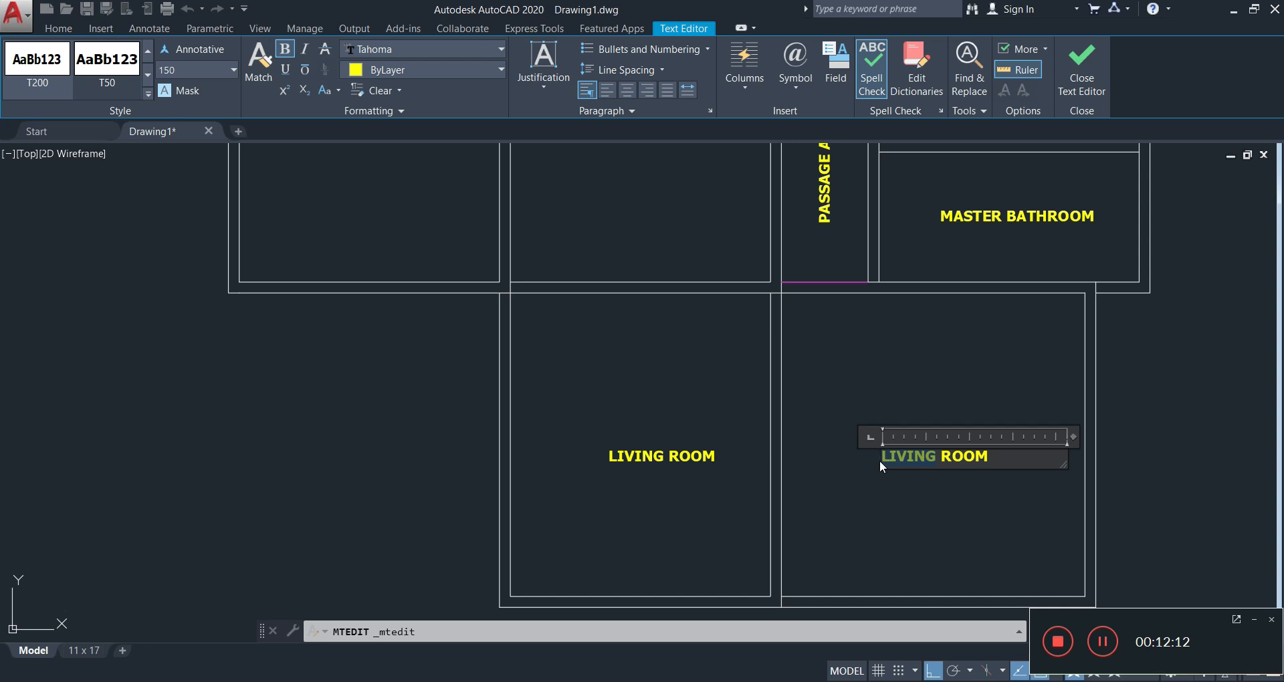
type("M")
type("ASTER")
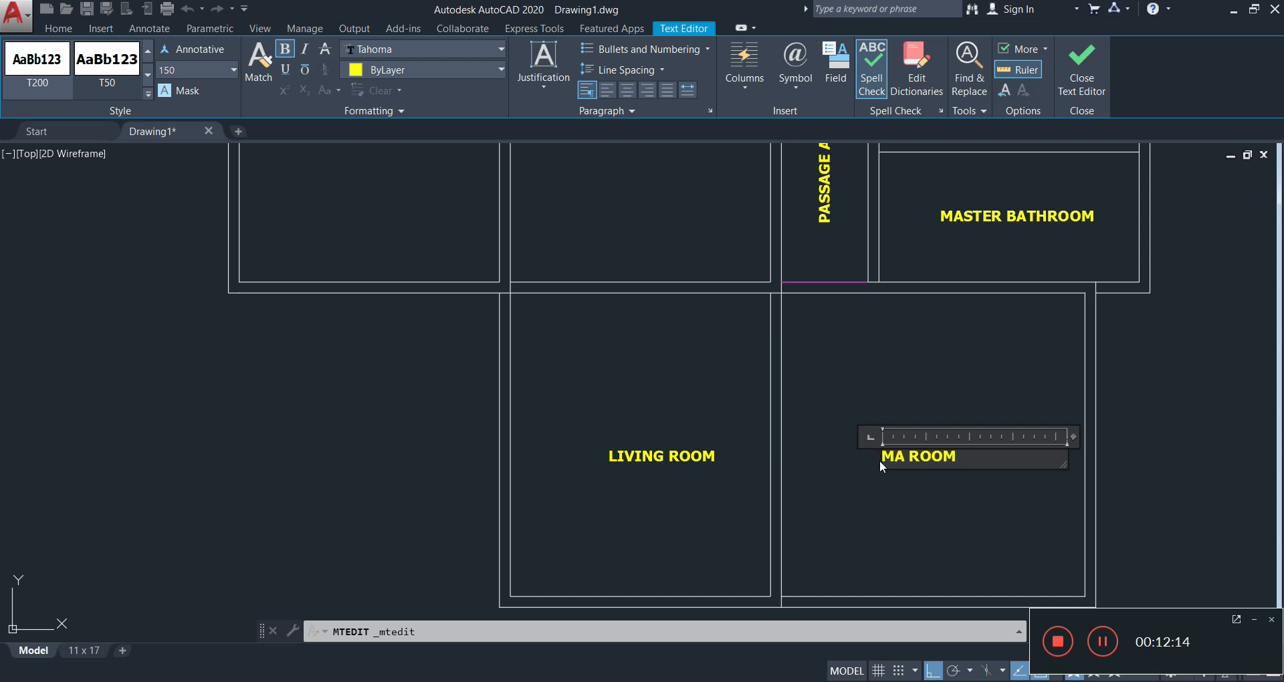
type(" BED")
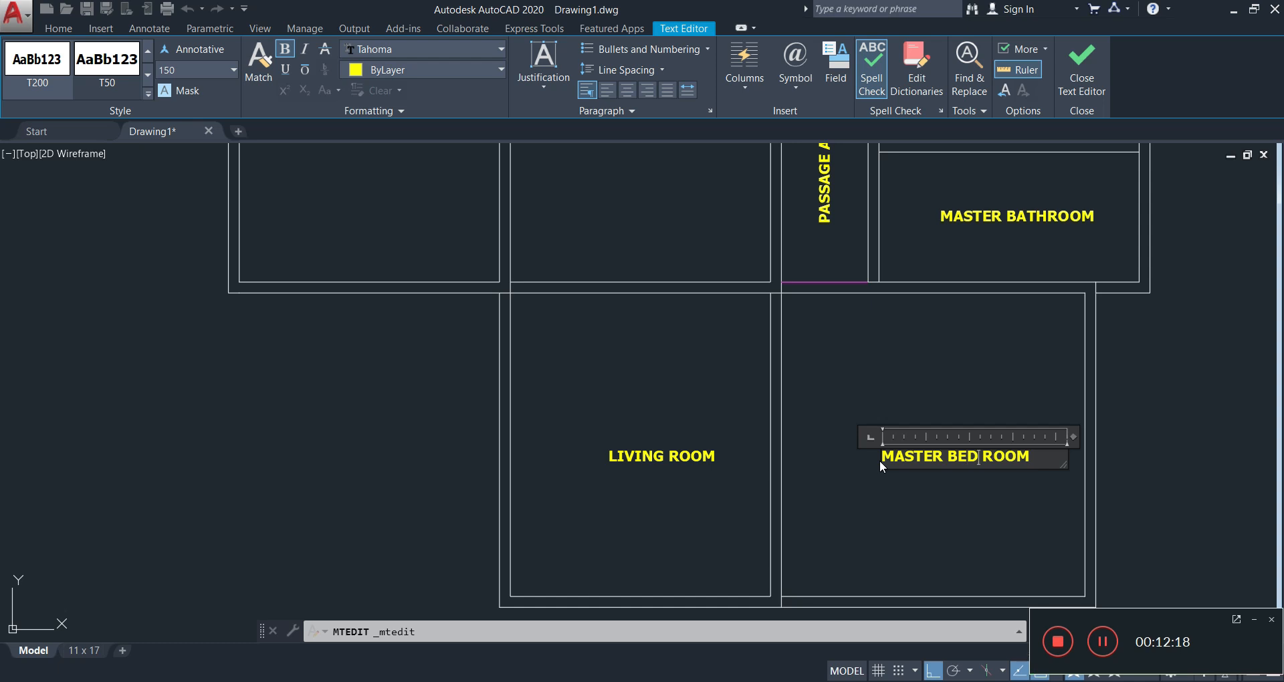
key("Delete")
left_click(944, 487)
- Start a Top-justified multiline wall above BATH ROOM 1, aligned with its outer side wall's inner face, and run it 3600 upward
scroll(946, 469, "down", 4)
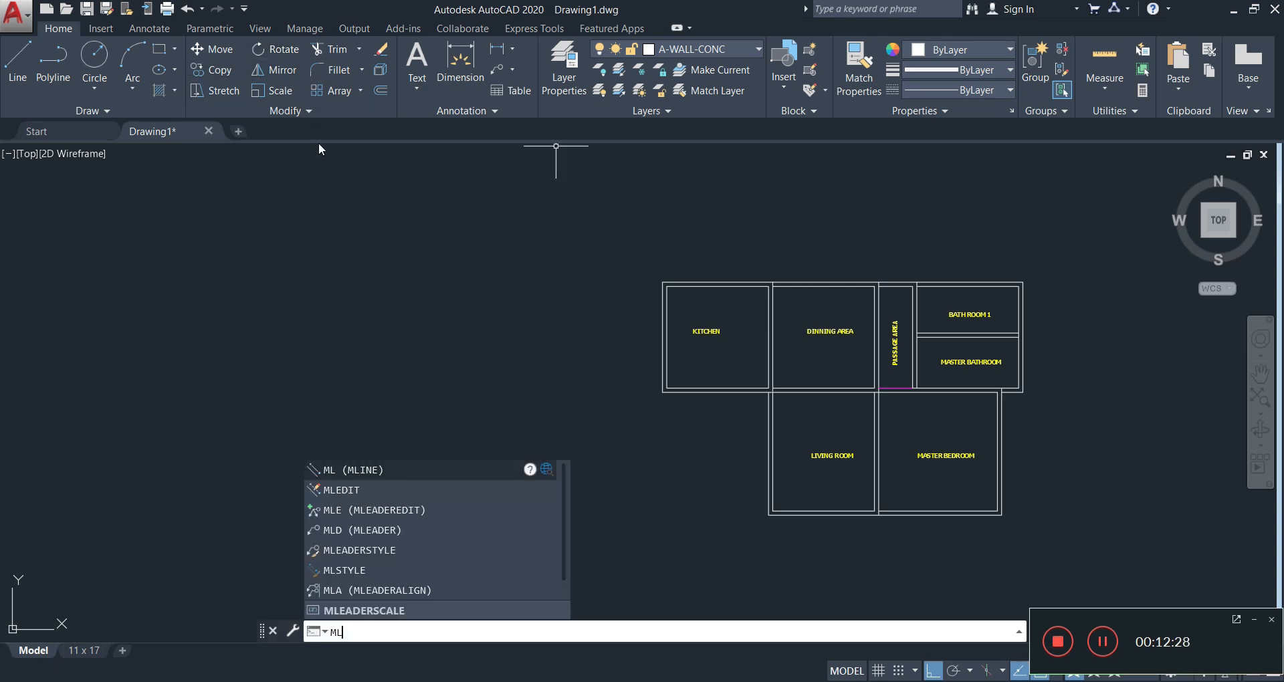
key("Return")
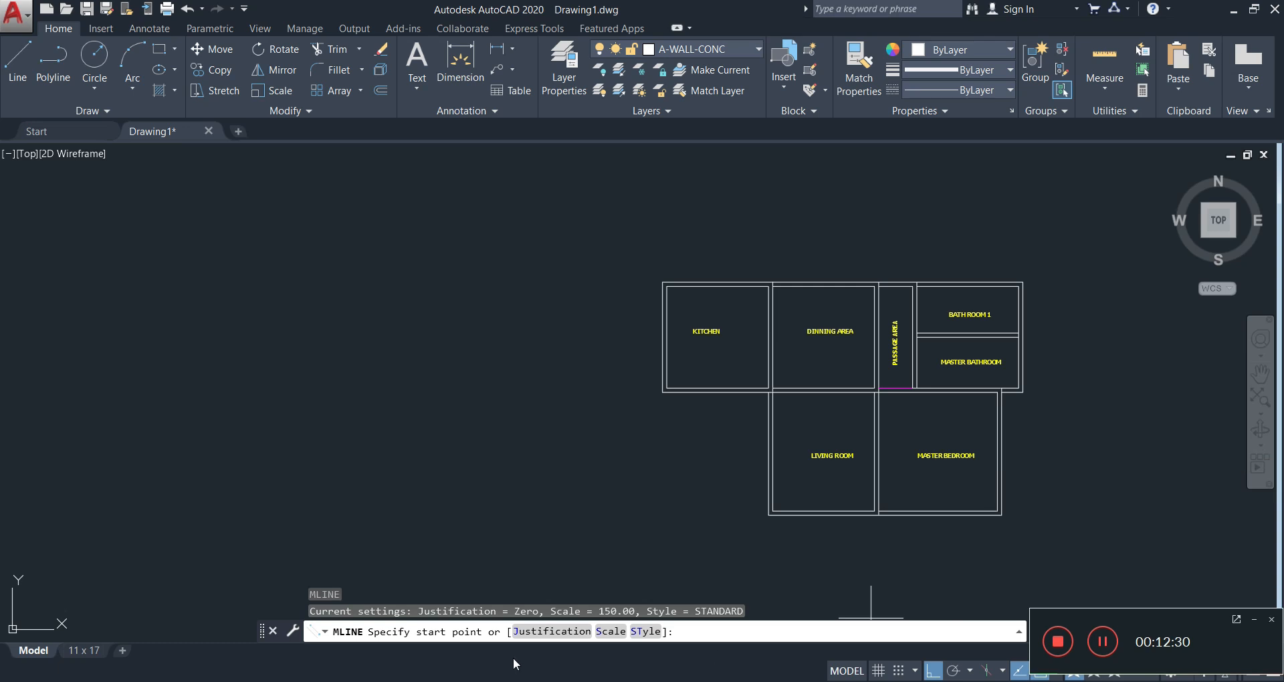
left_click(543, 640)
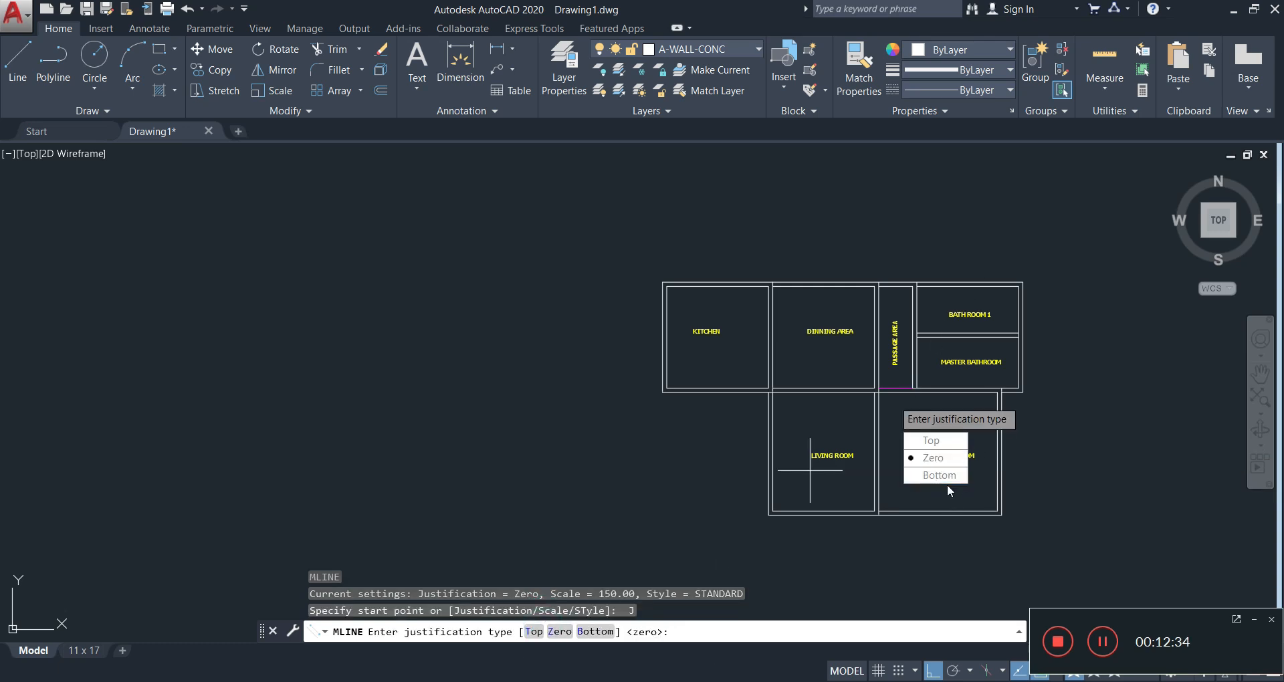
left_click(947, 441)
scroll(953, 204, "up", 4)
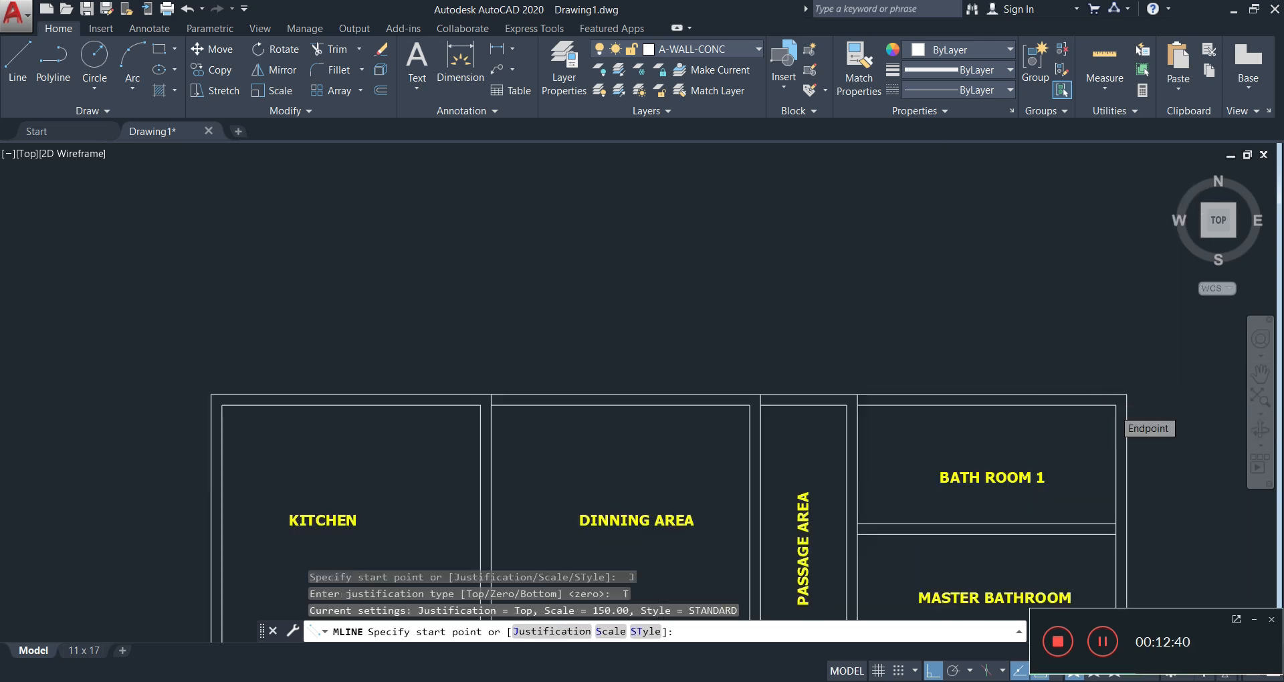
scroll(1116, 404, "up", 4)
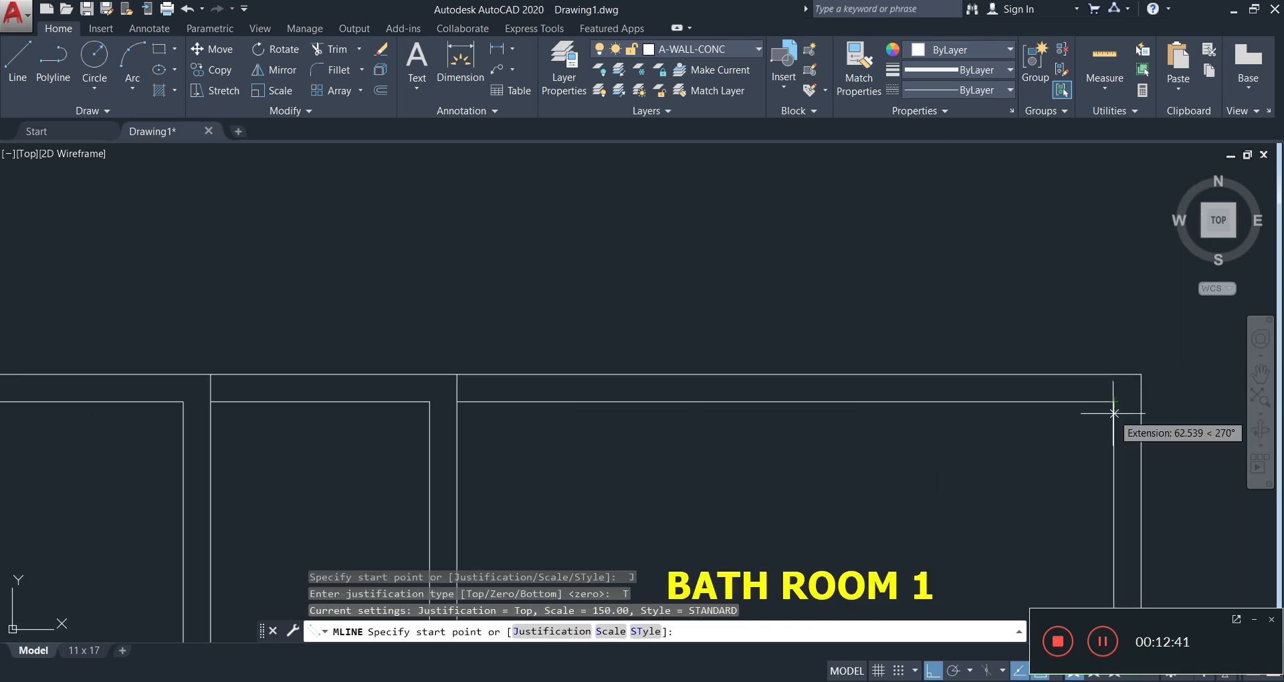
left_click(1114, 375)
scroll(1111, 245, "down", 12)
mouse_move(1111, 244)
middle_mouse_down()
mouse_move(1013, 297)
mouse_move(955, 307)
middle_mouse_up()
type("36")
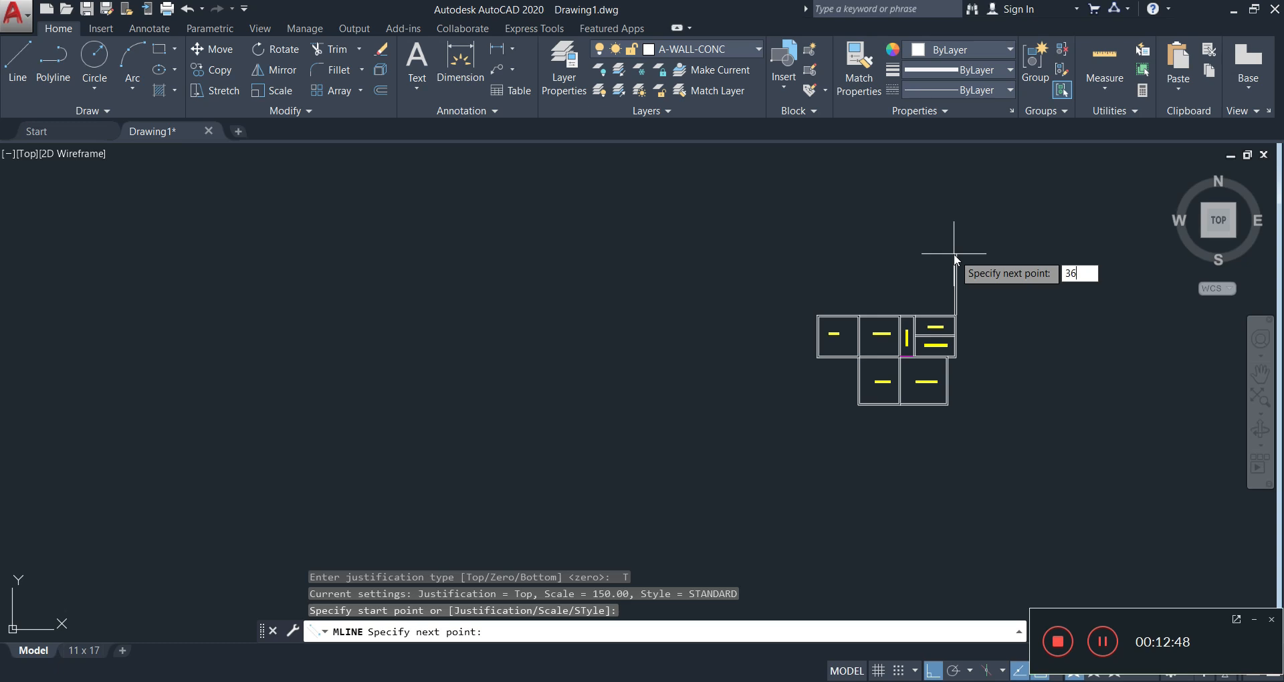
key("Return")
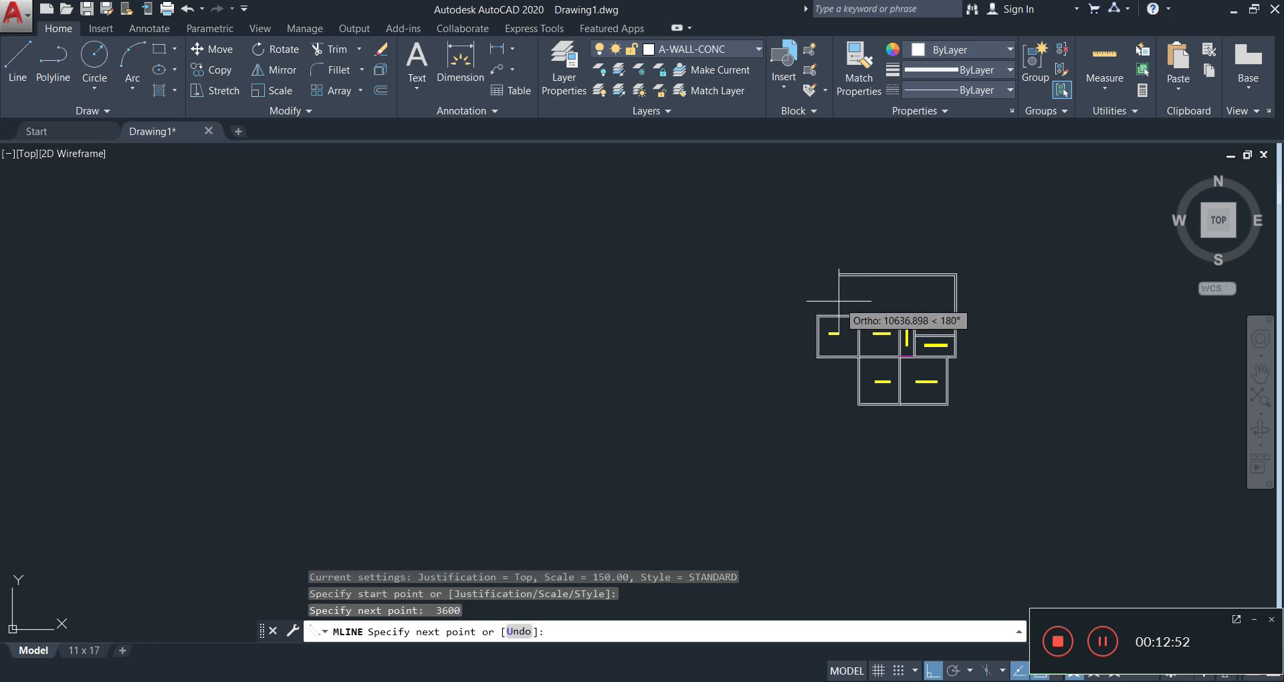
- Continue the wall left until it aligns with the kitchen and dining dividing wall, then down to the existing top wall
scroll(830, 295, "up", 5)
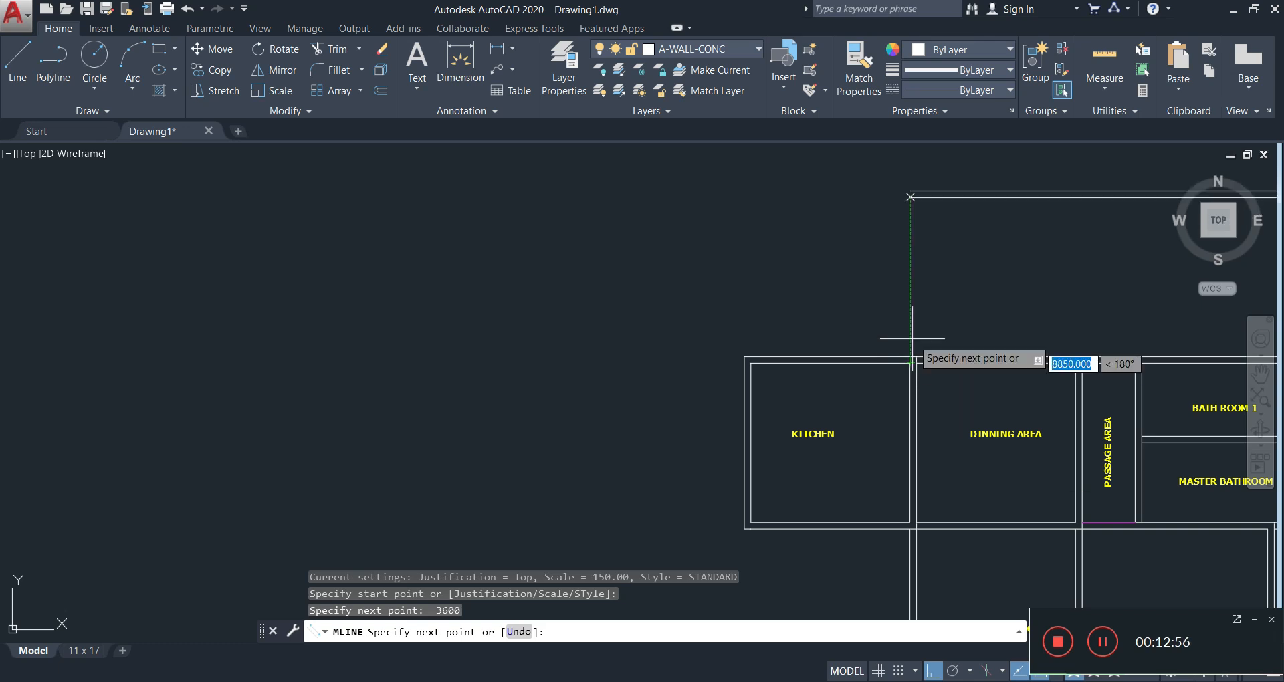
scroll(914, 352, "up", 4)
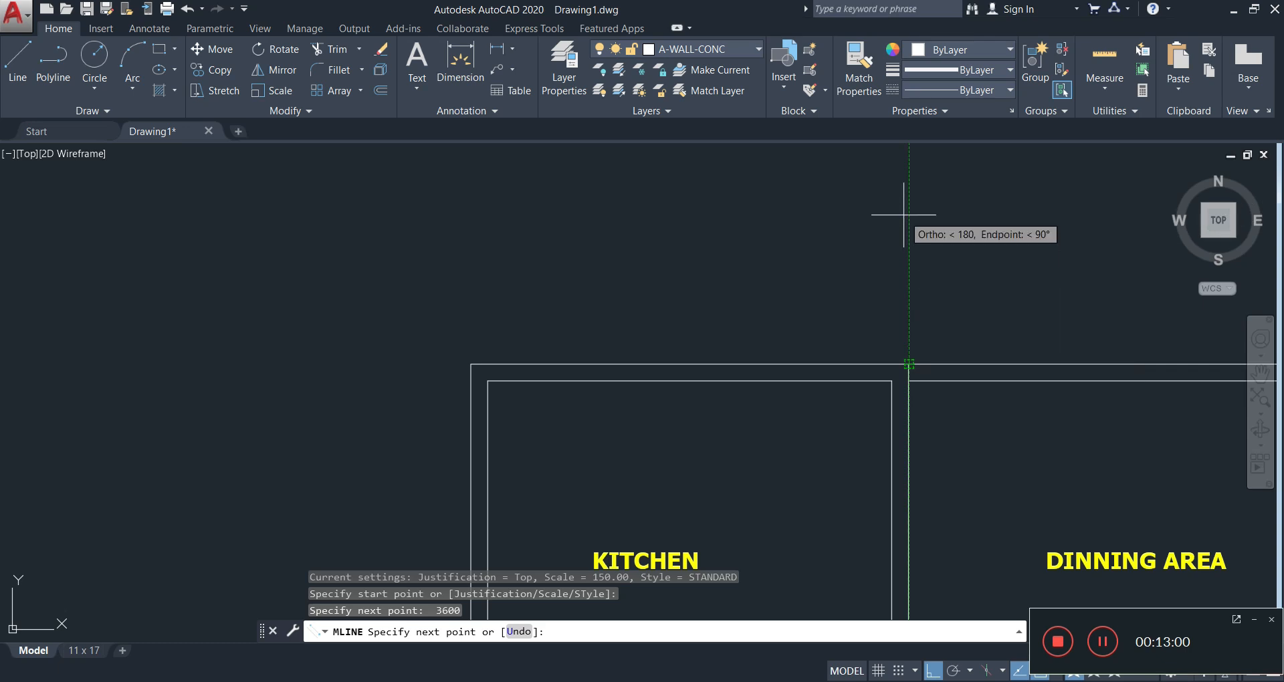
scroll(909, 207, "down", 5)
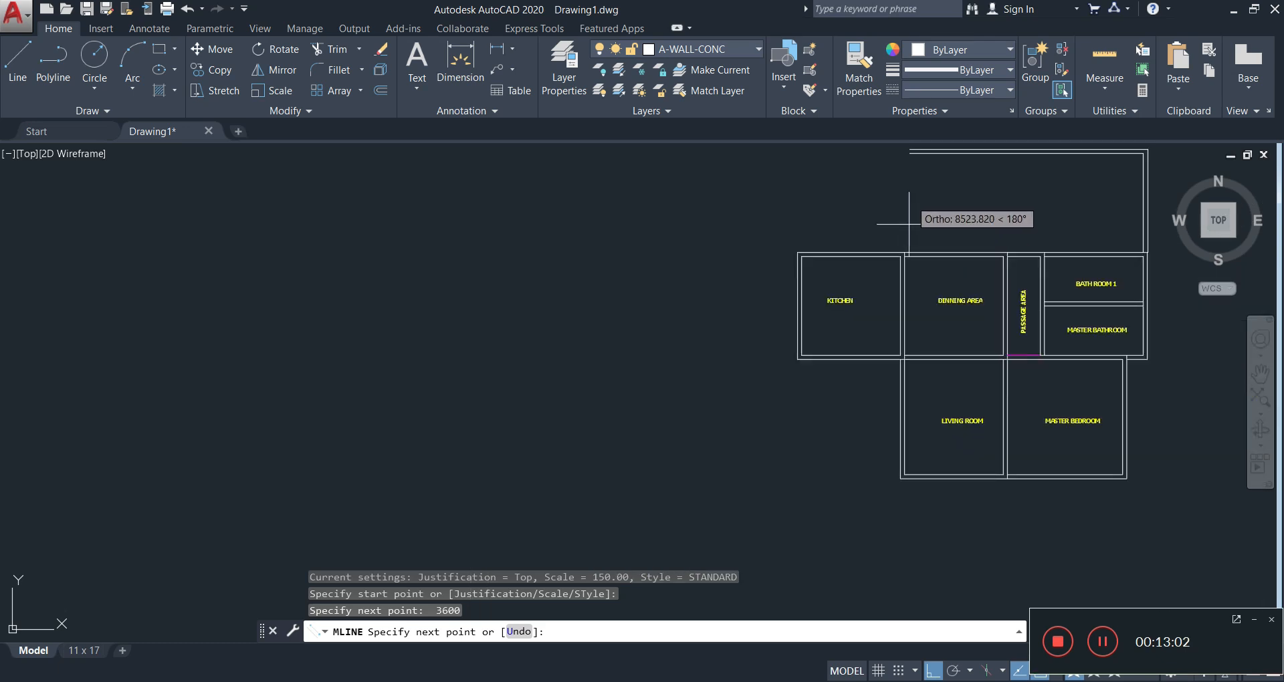
mouse_move(905, 253)
middle_mouse_down()
mouse_move(829, 320)
mouse_move(754, 356)
middle_mouse_up()
scroll(754, 357, "up", 2)
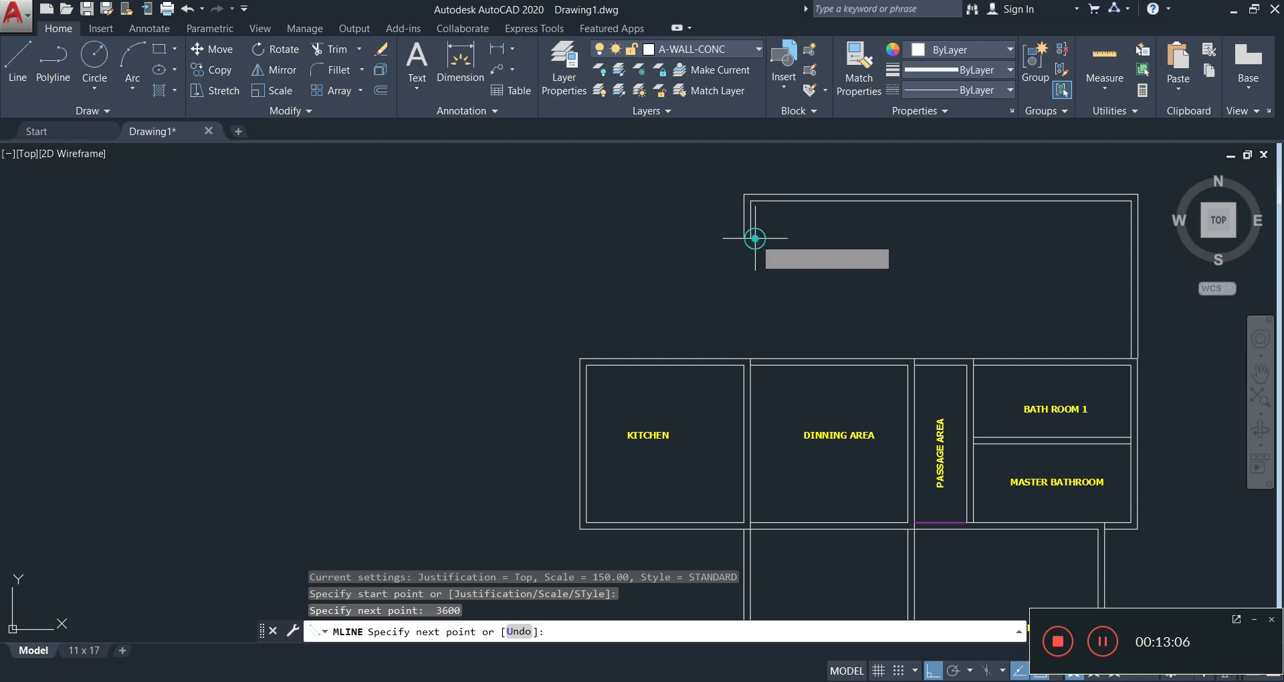
left_click(750, 250)
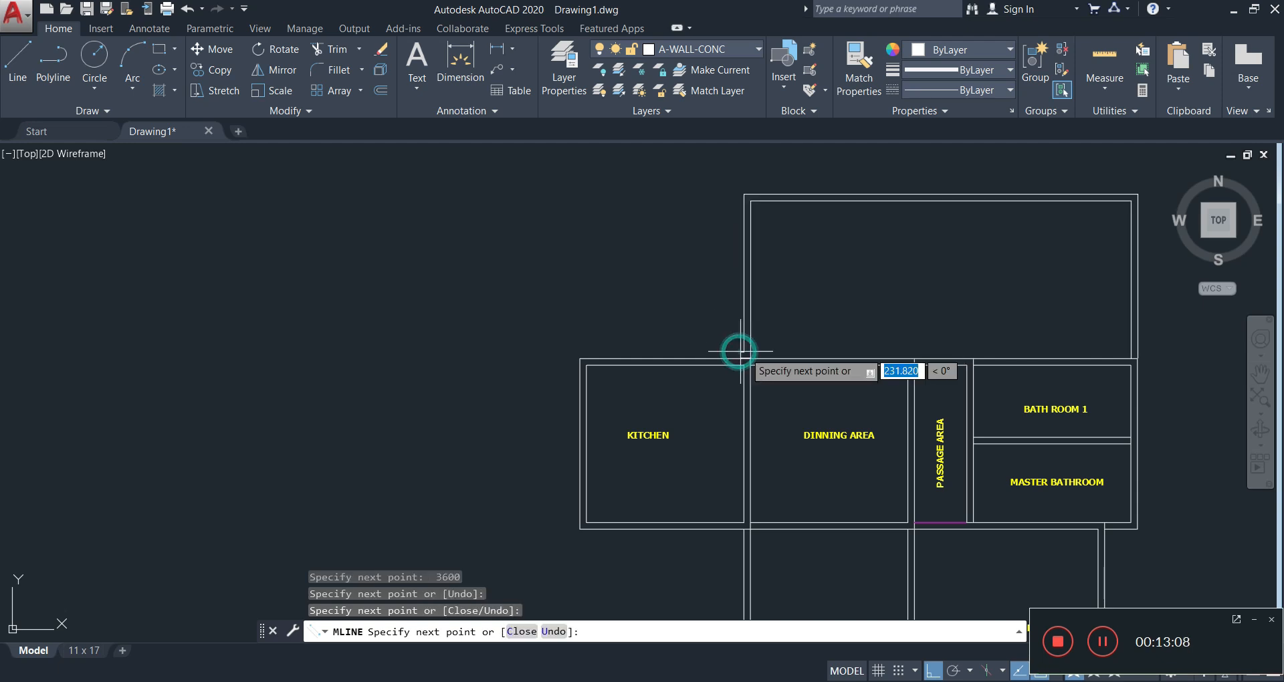
key("Escape")
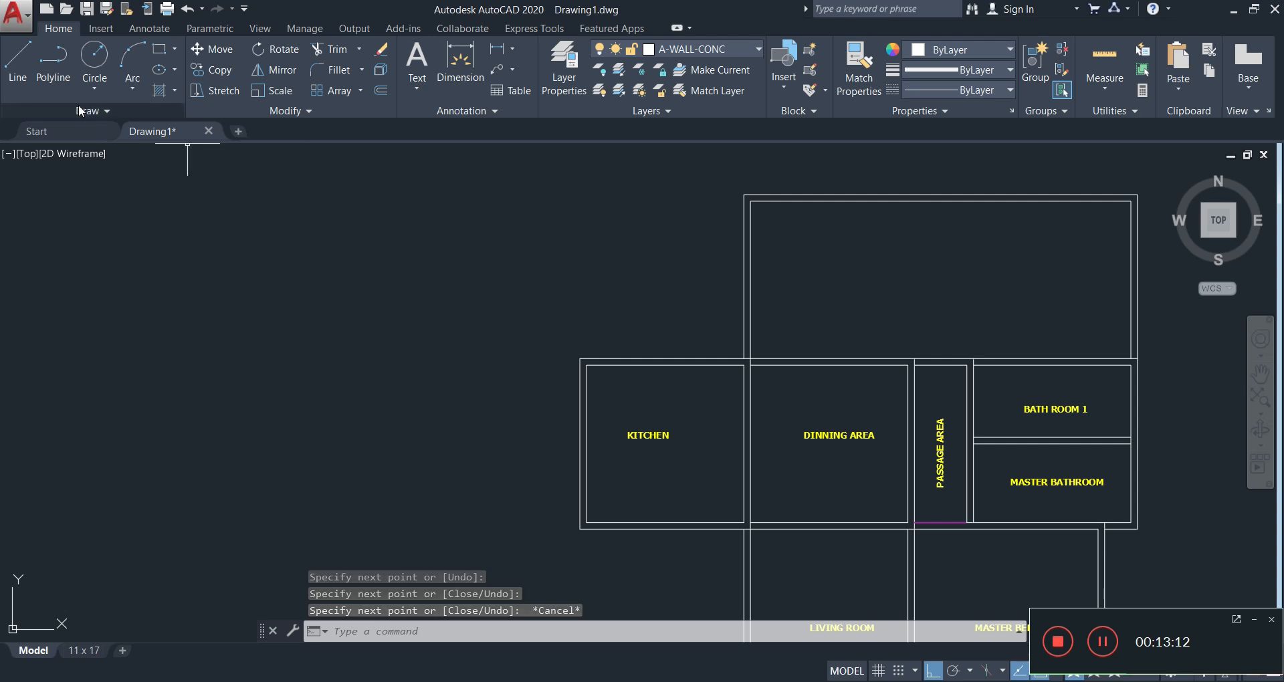
type("ml")
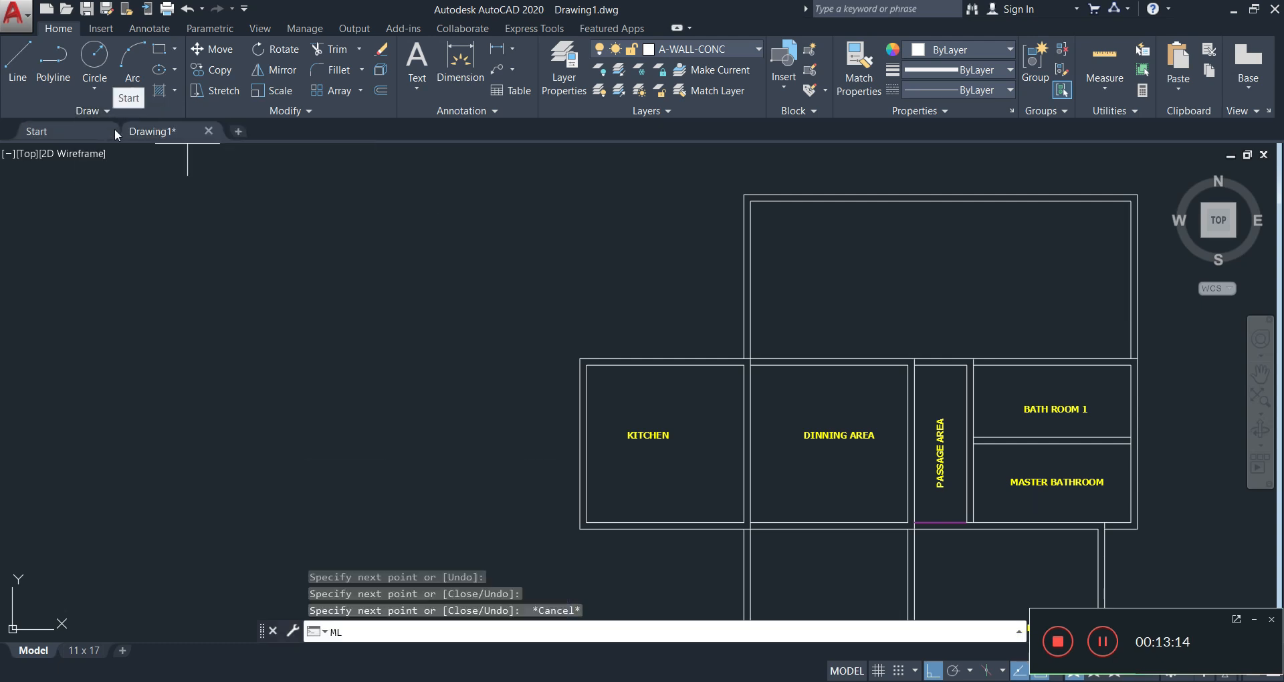
key("Return")
scroll(923, 383, "up", 4)
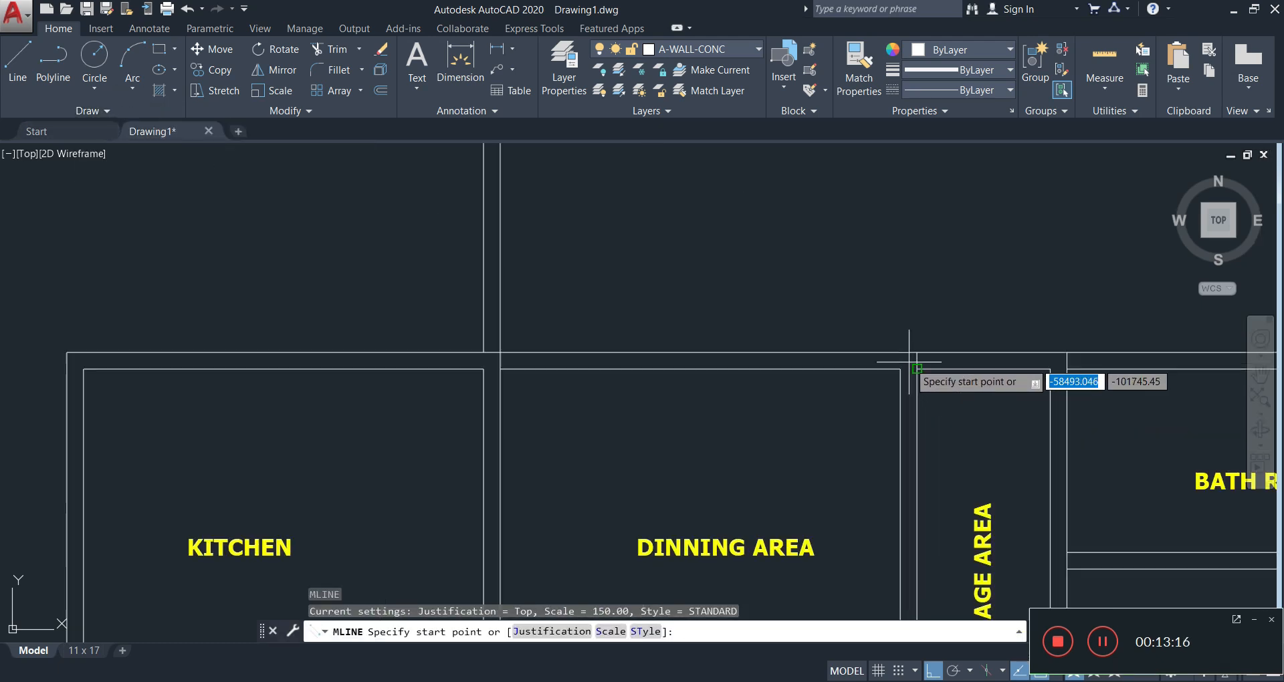
left_click(917, 352)
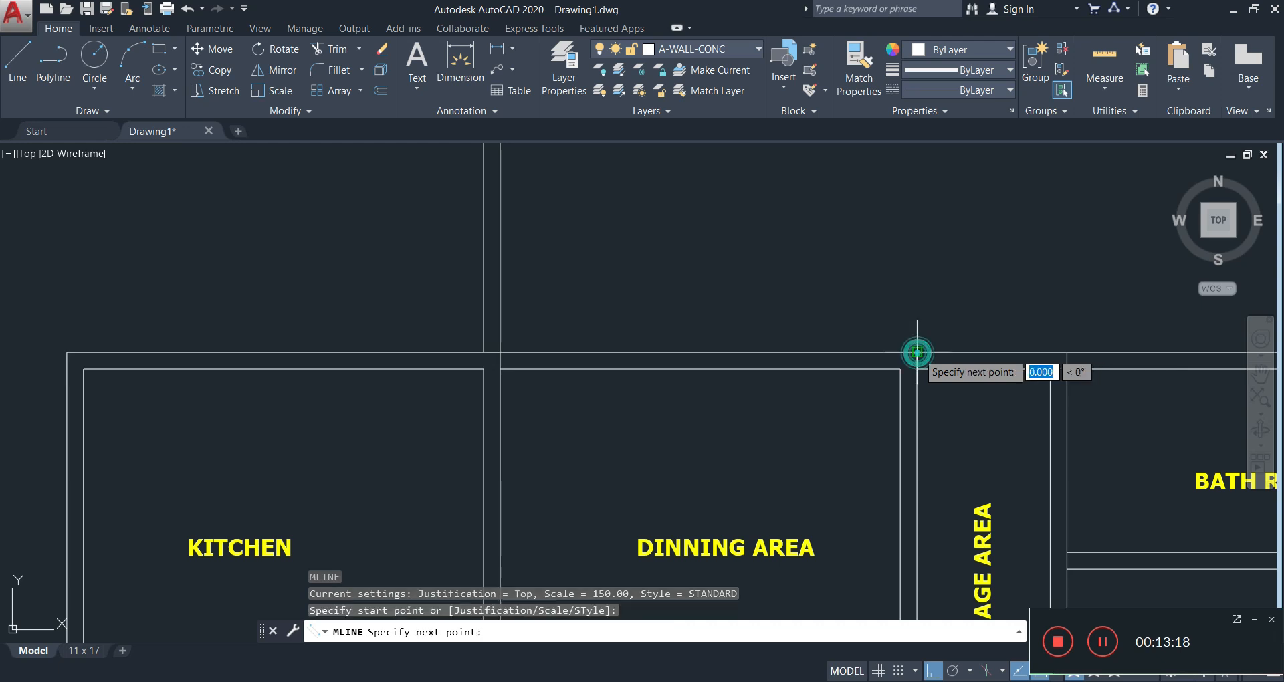
key("Escape")
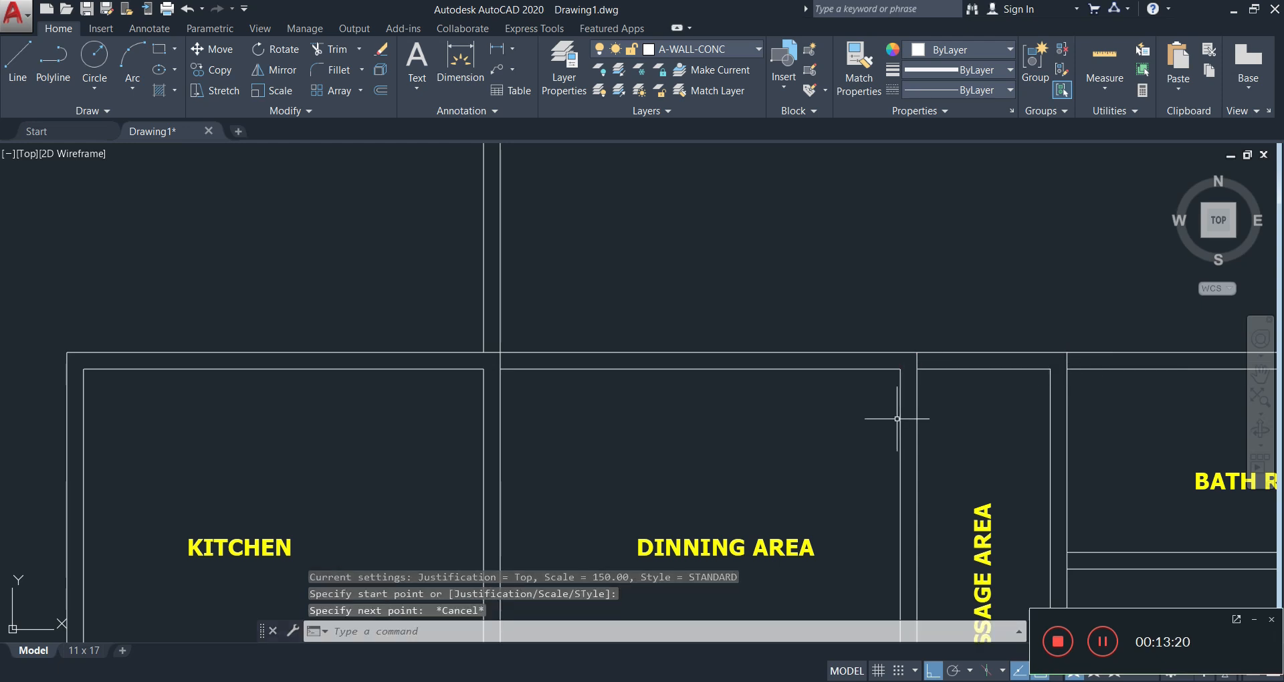
- Draw a 3600-long multiline wall up from the dining and passage dividing wall to split the new upper space into two rooms
key("Return")
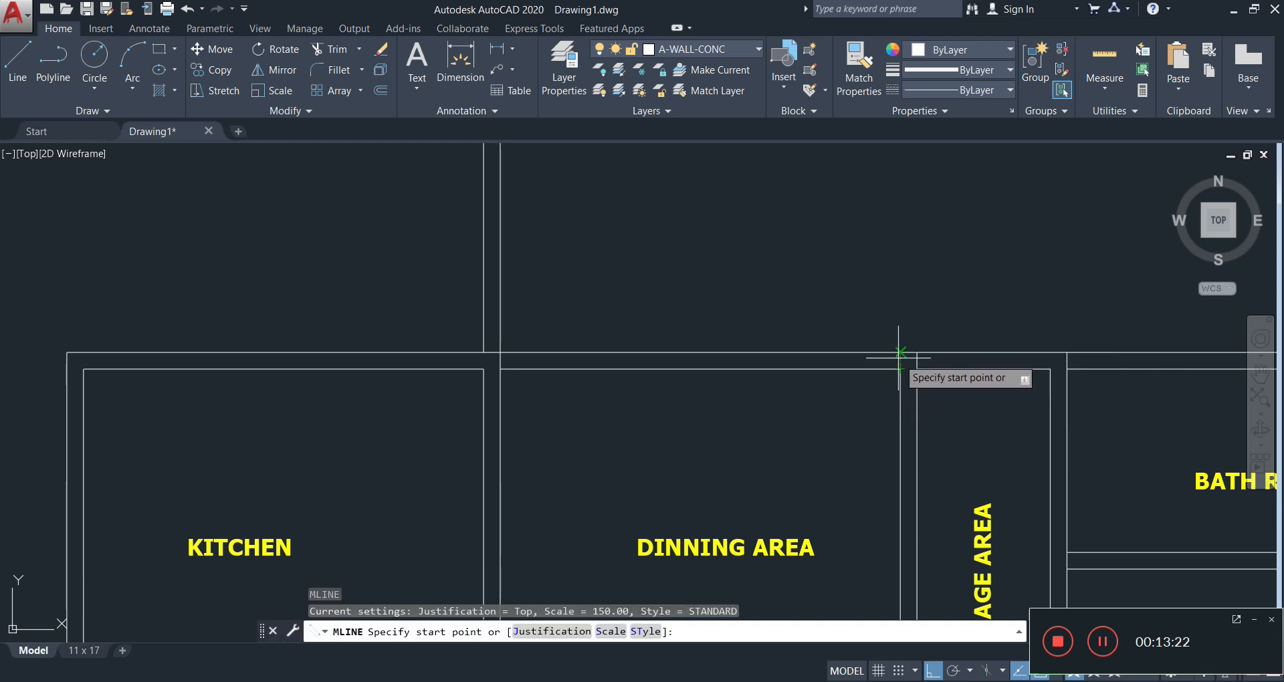
left_click(898, 352)
scroll(899, 334, "down", 4)
scroll(901, 314, "down", 2)
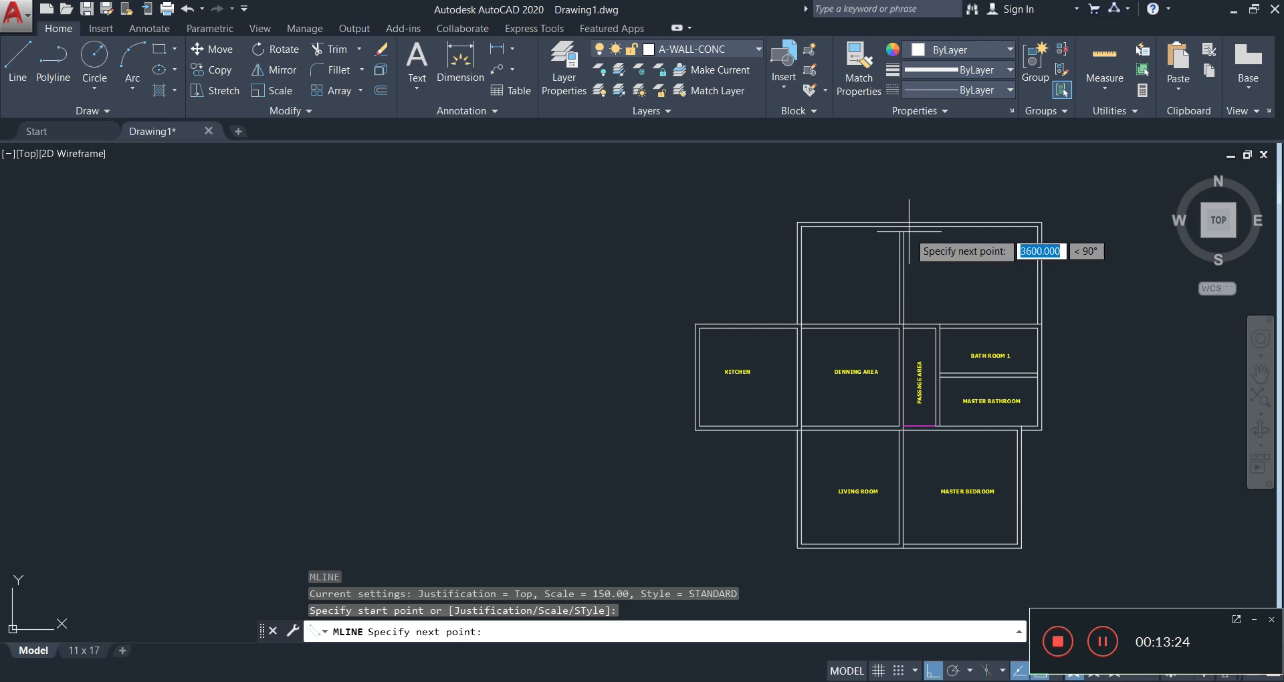
left_click(907, 227)
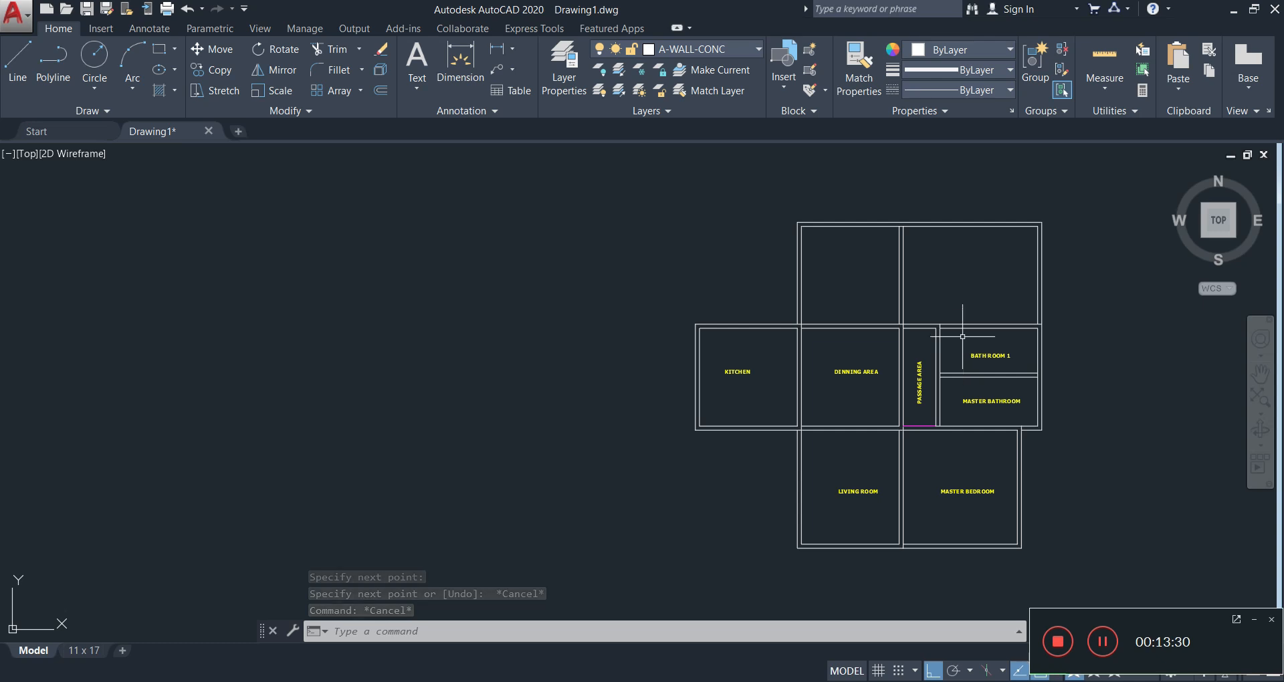
- Copy the BATH ROOM 1 label into both new upper rooms, switching Ortho off to place the second copy
left_click(972, 355)
type("cp")
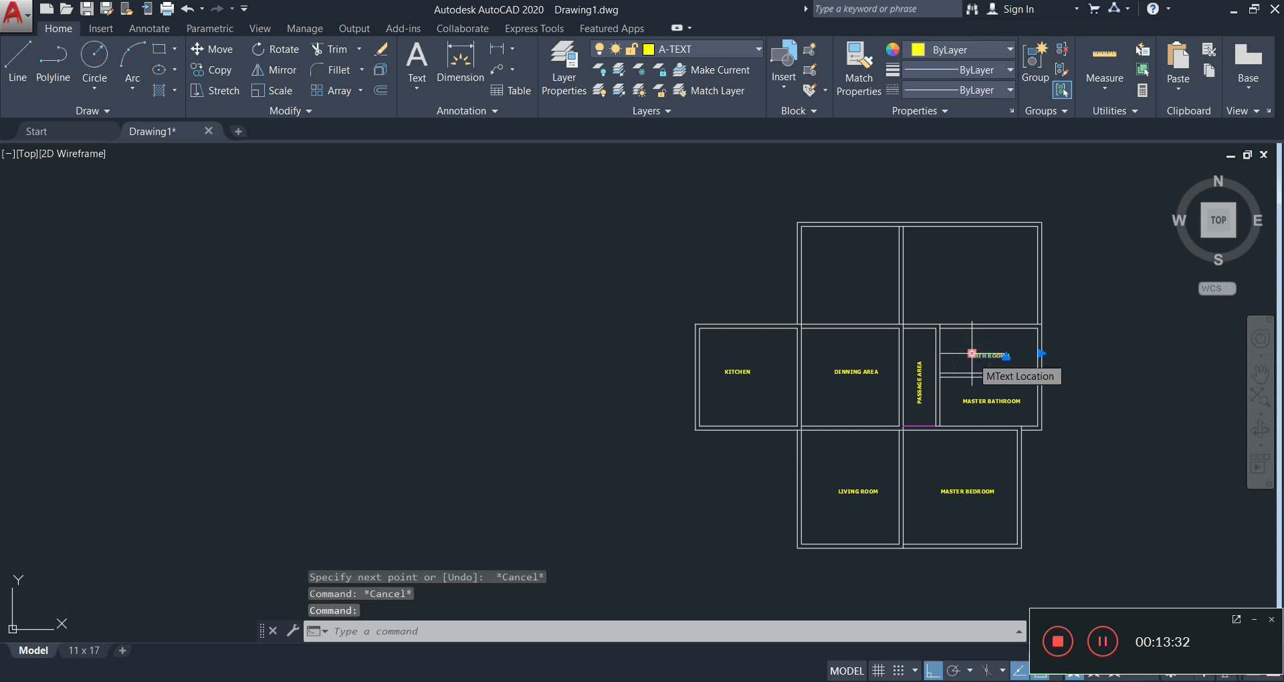
key("Return")
left_click(972, 353)
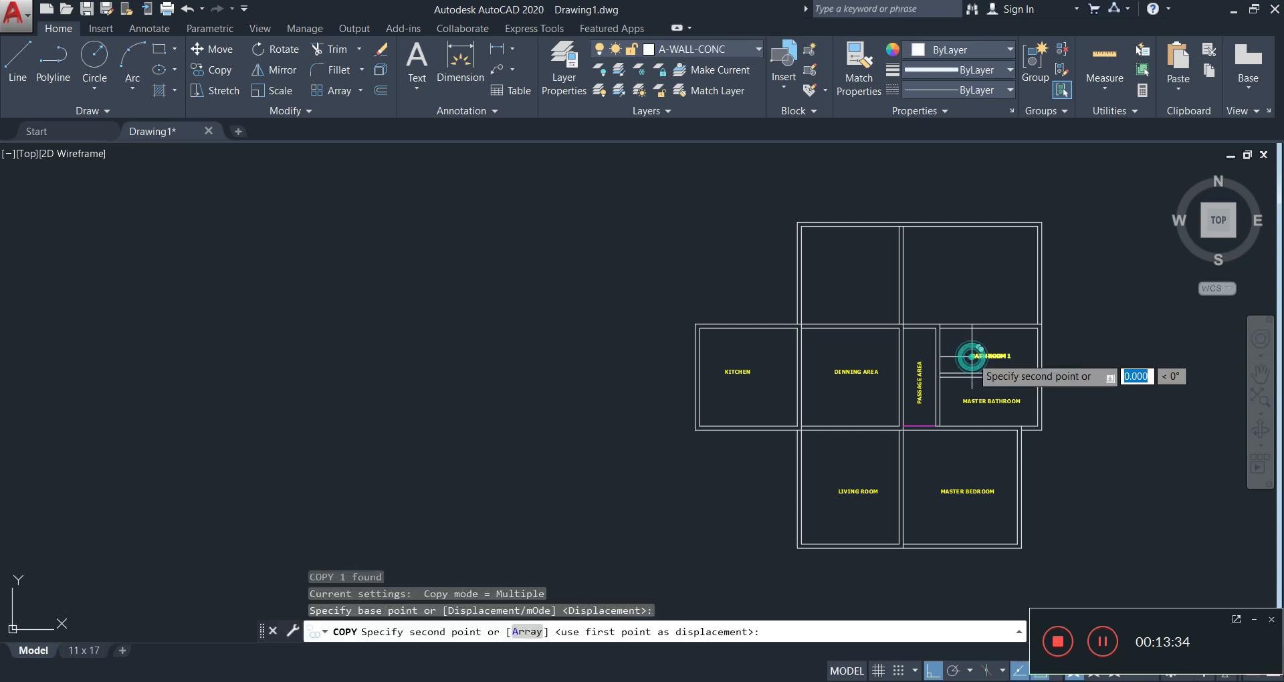
left_click(970, 268)
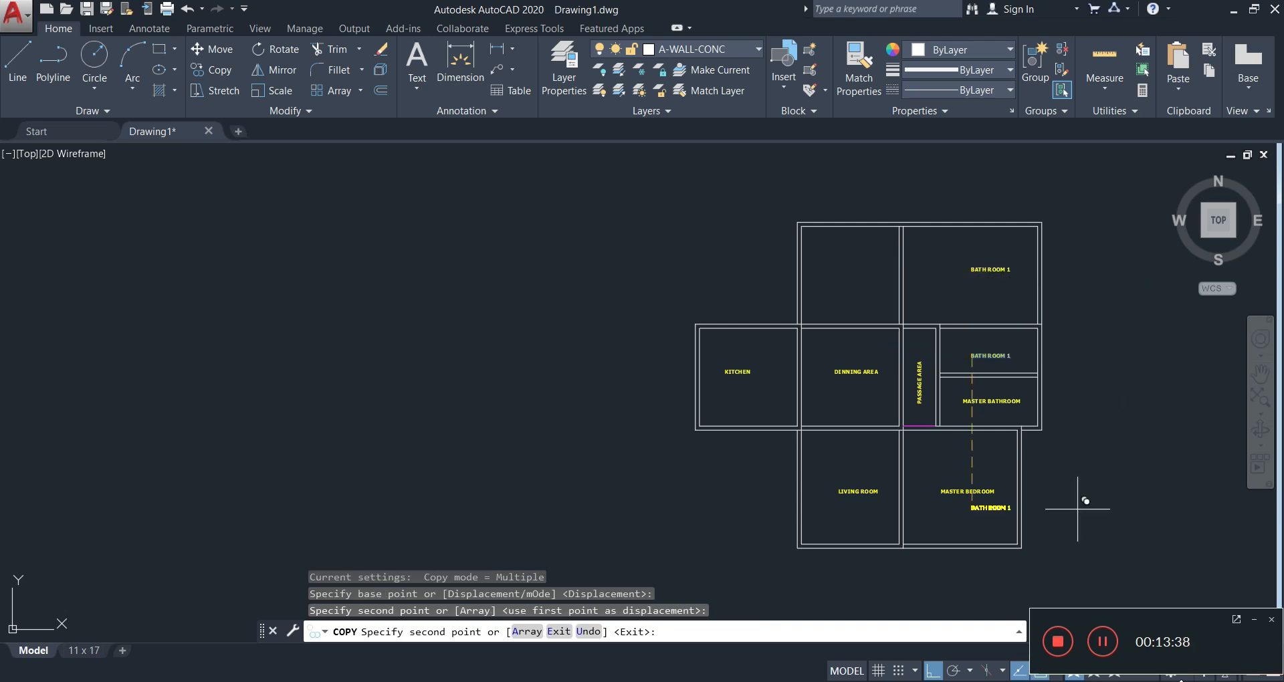
key("F8")
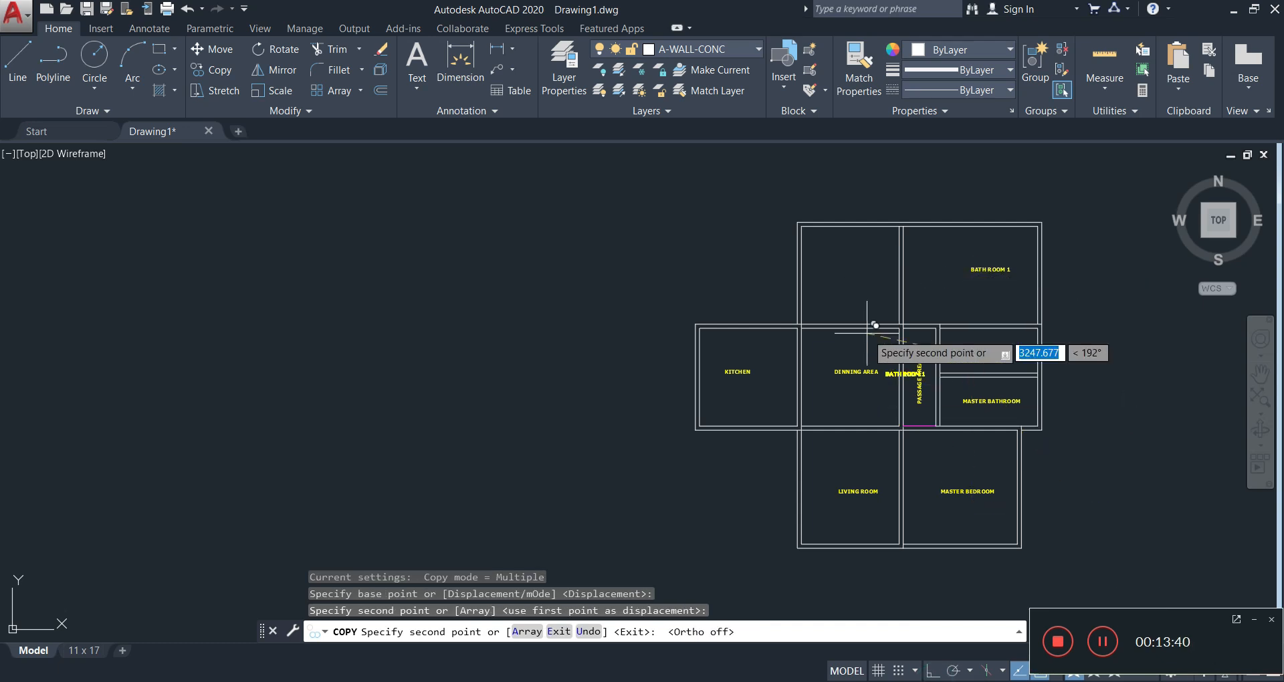
key("Escape")
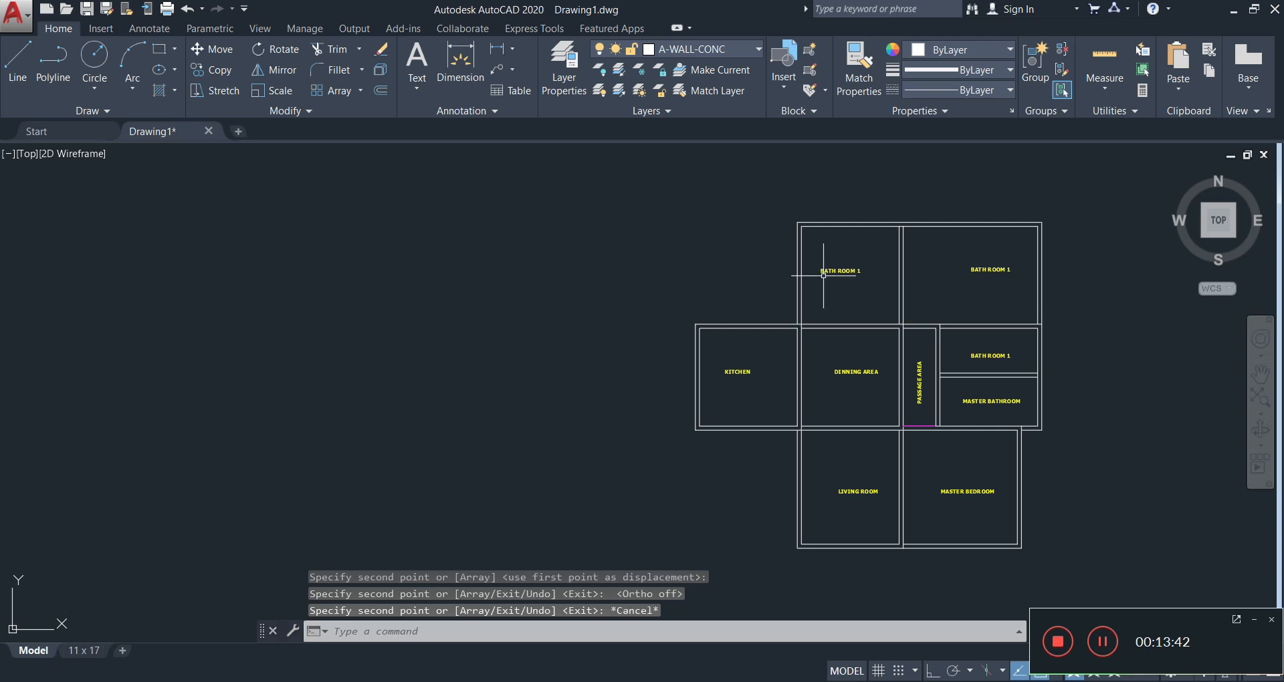
- Change the copied label in the new room above the dining area to BEDROOM 1
left_click(840, 273)
double_click(840, 270)
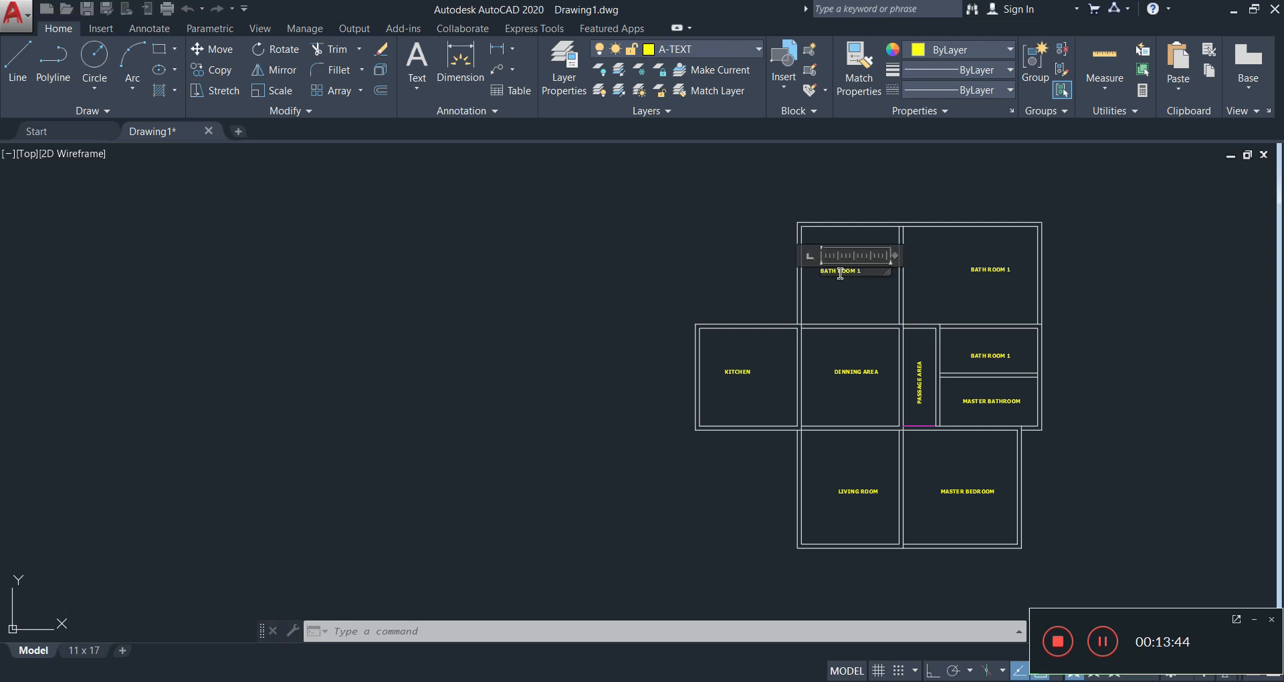
left_click_drag(822, 268, 796, 269)
key("BackSpace")
type("ED")
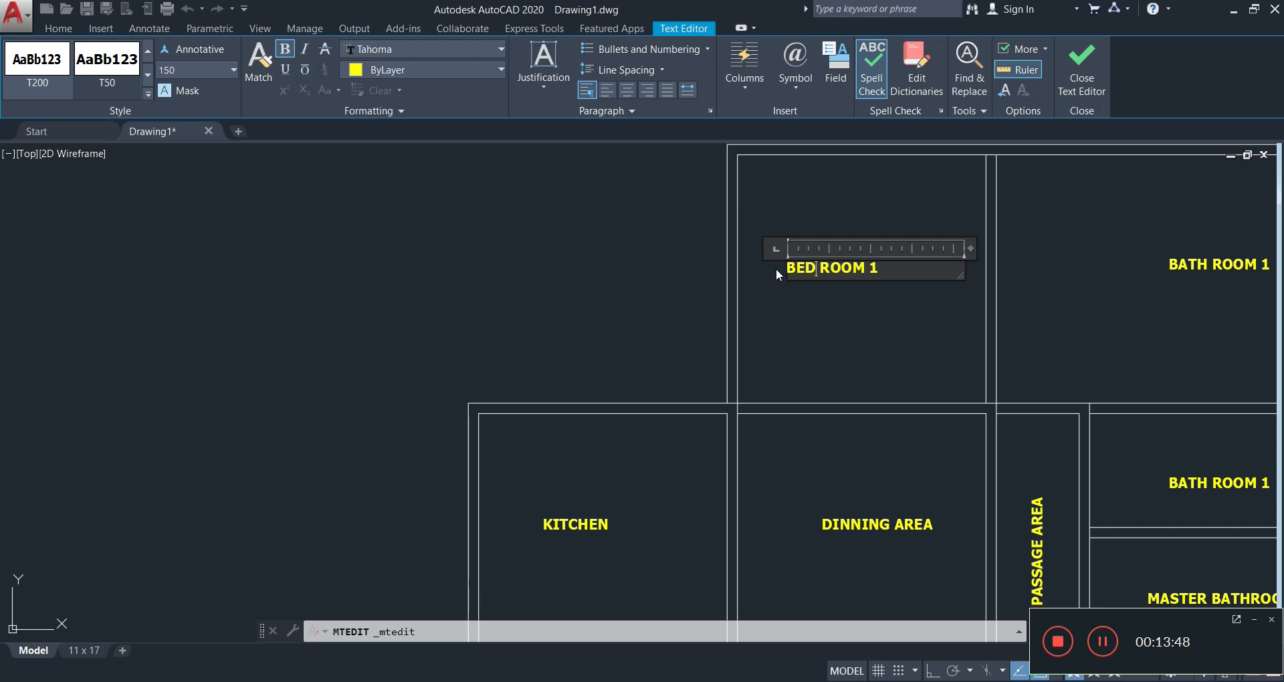
key("Delete")
left_click(1073, 290)
scroll(1073, 290, "down", 2)
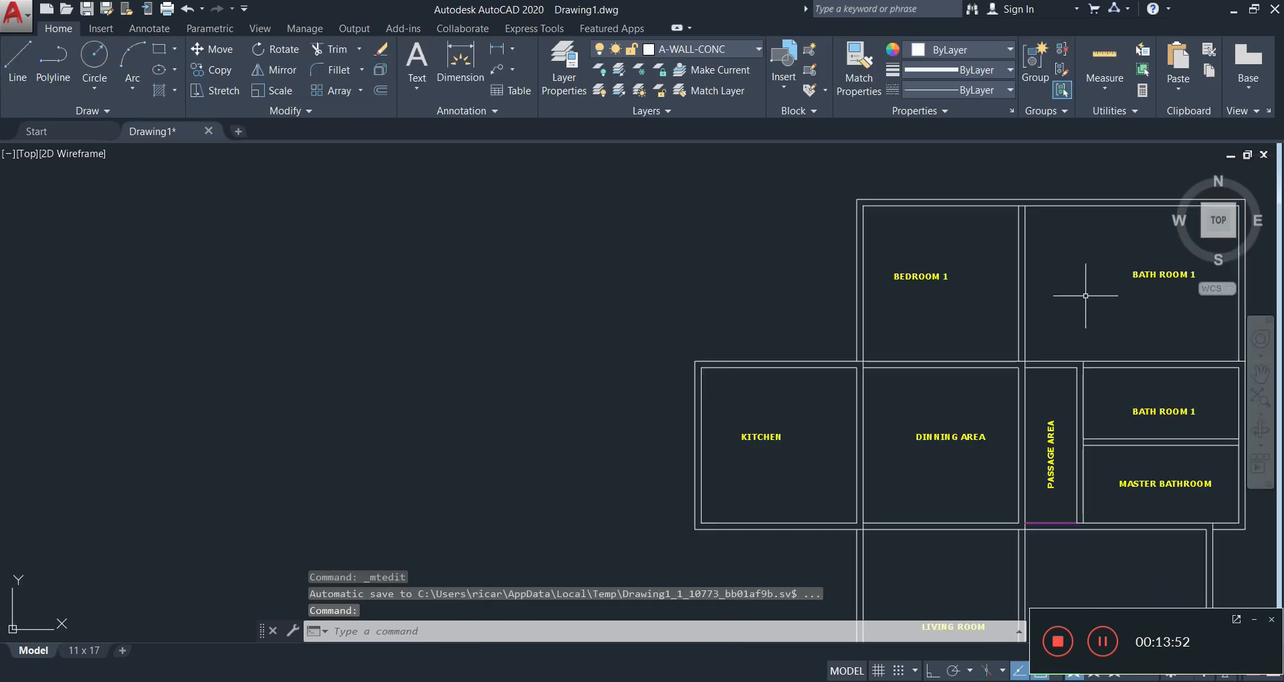
- Change the copied label in the new room above the passage and BATH ROOM 1 to BEDROOM 2
middle_click_drag(1086, 295, 894, 304)
double_click(953, 284)
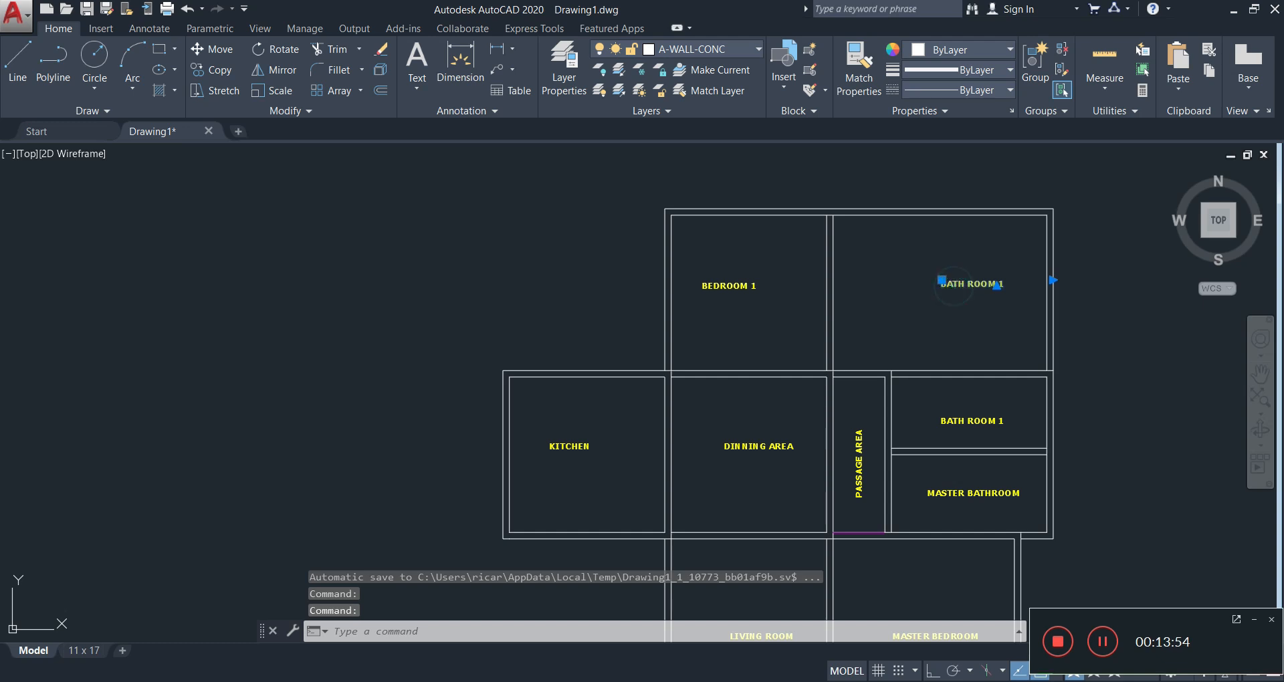
double_click(953, 284)
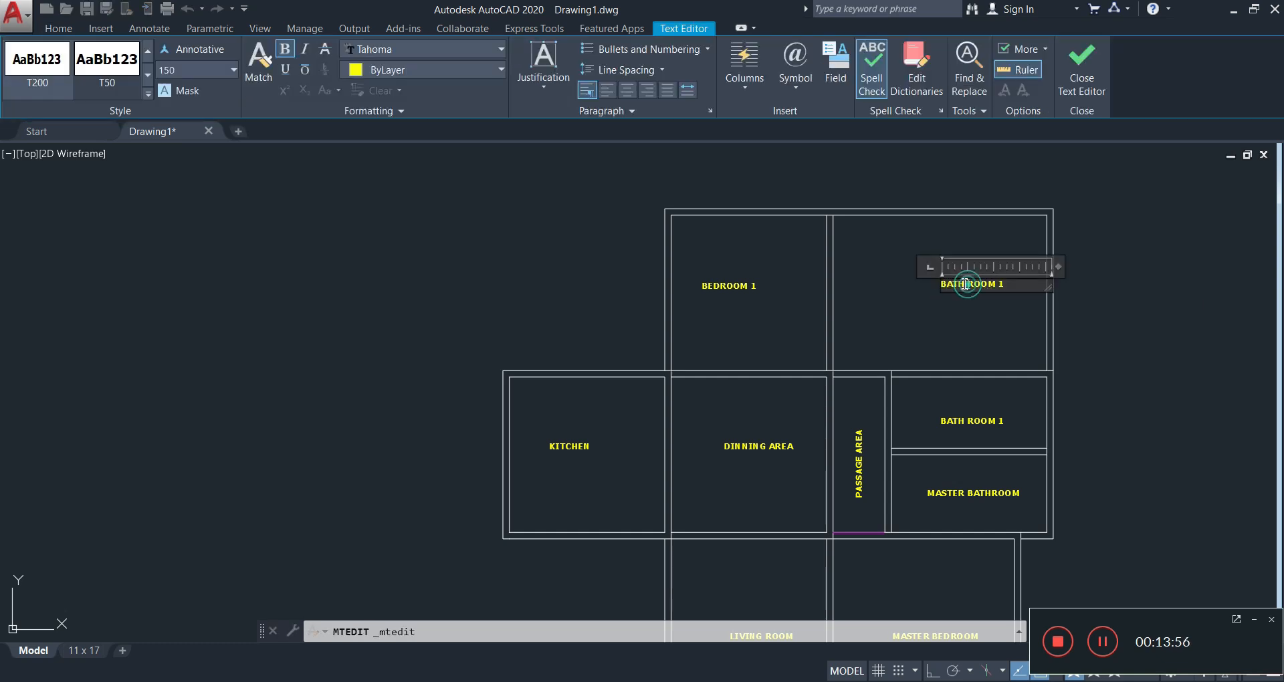
type("BED")
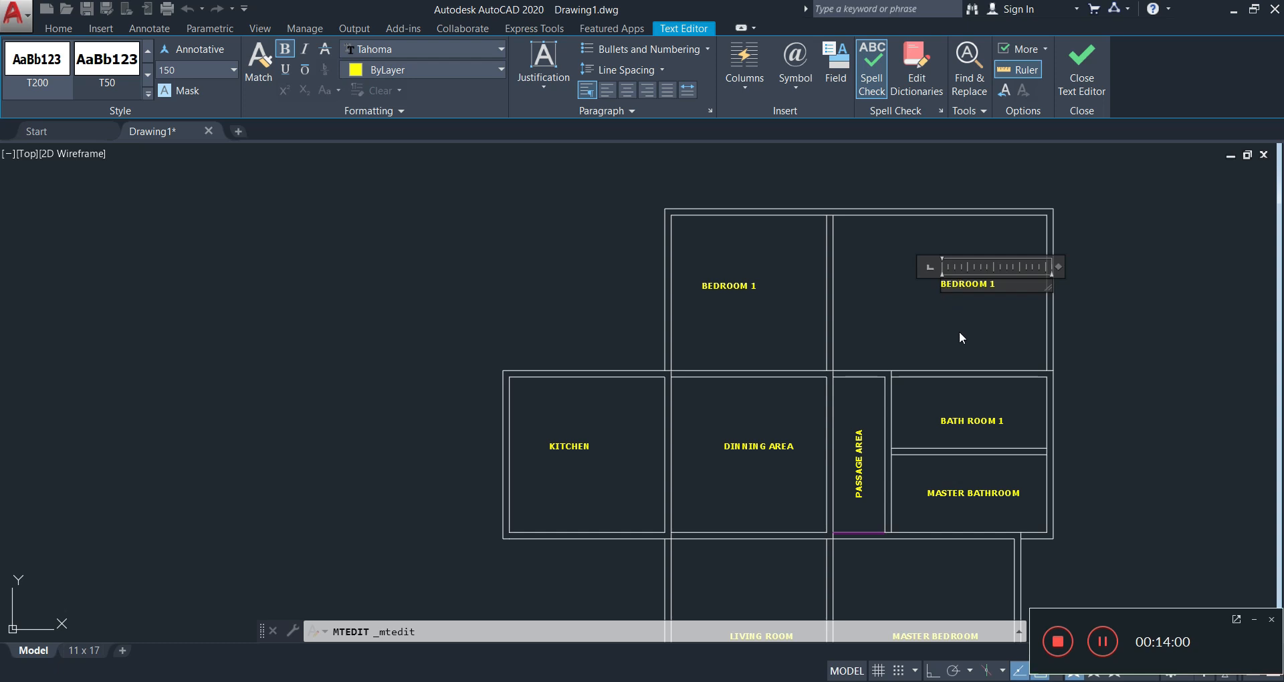
left_click(994, 286)
left_click(932, 333)
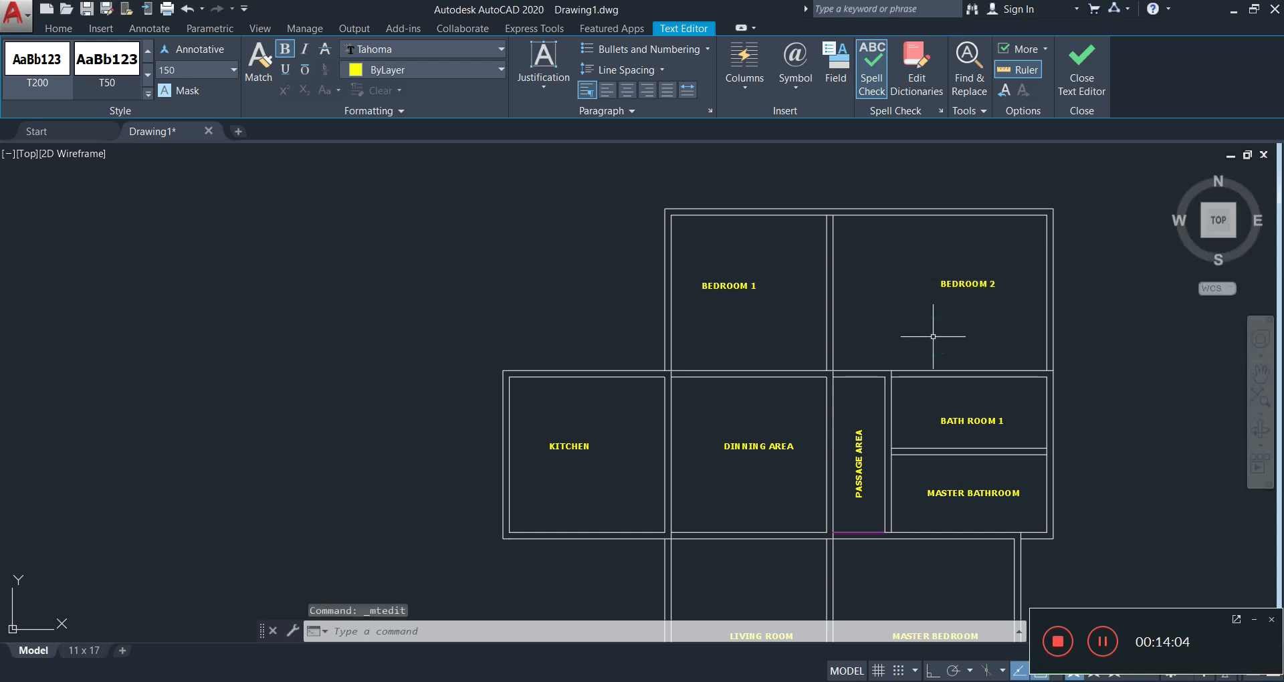
scroll(913, 346, "down", 2)
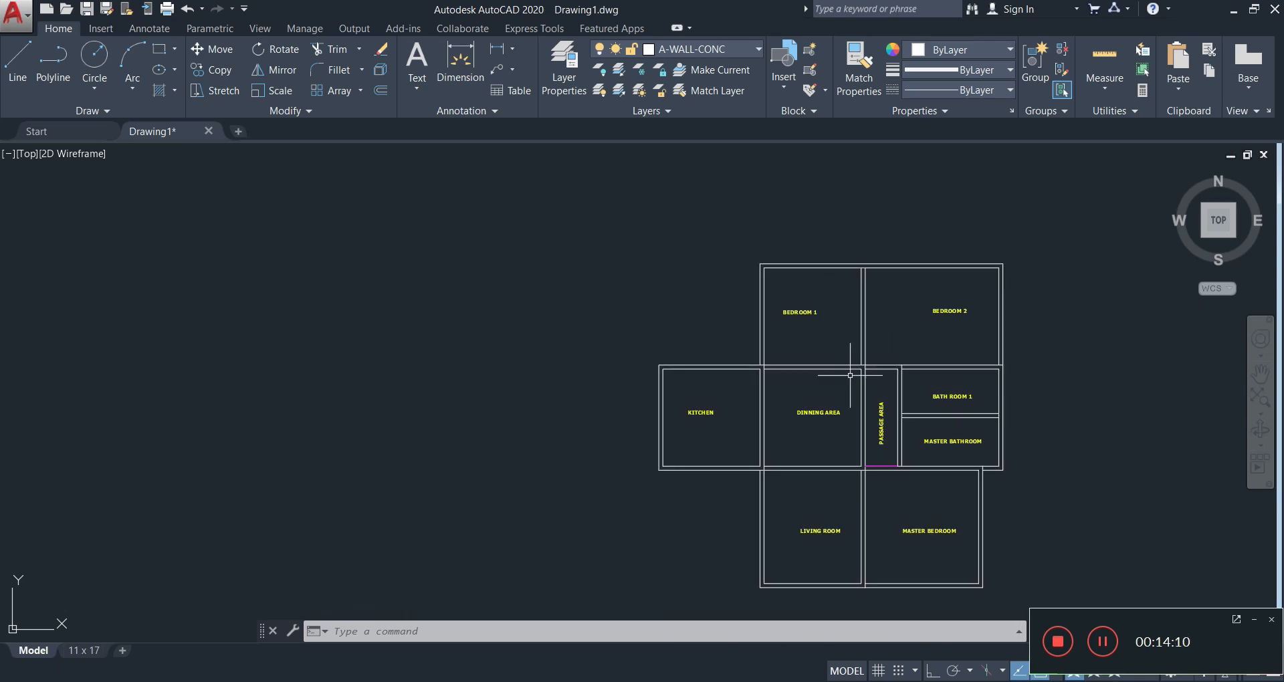
scroll(826, 530, "up", 2)
middle_click_drag(826, 529, 794, 403)
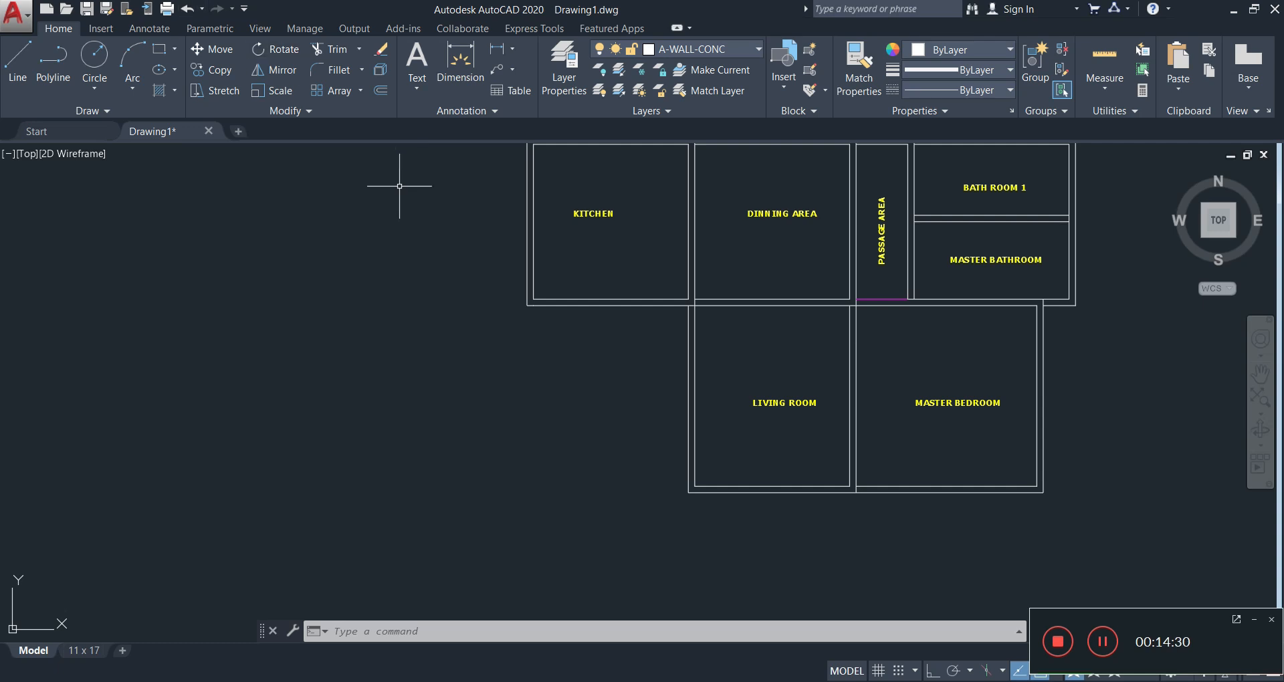
type("ml")
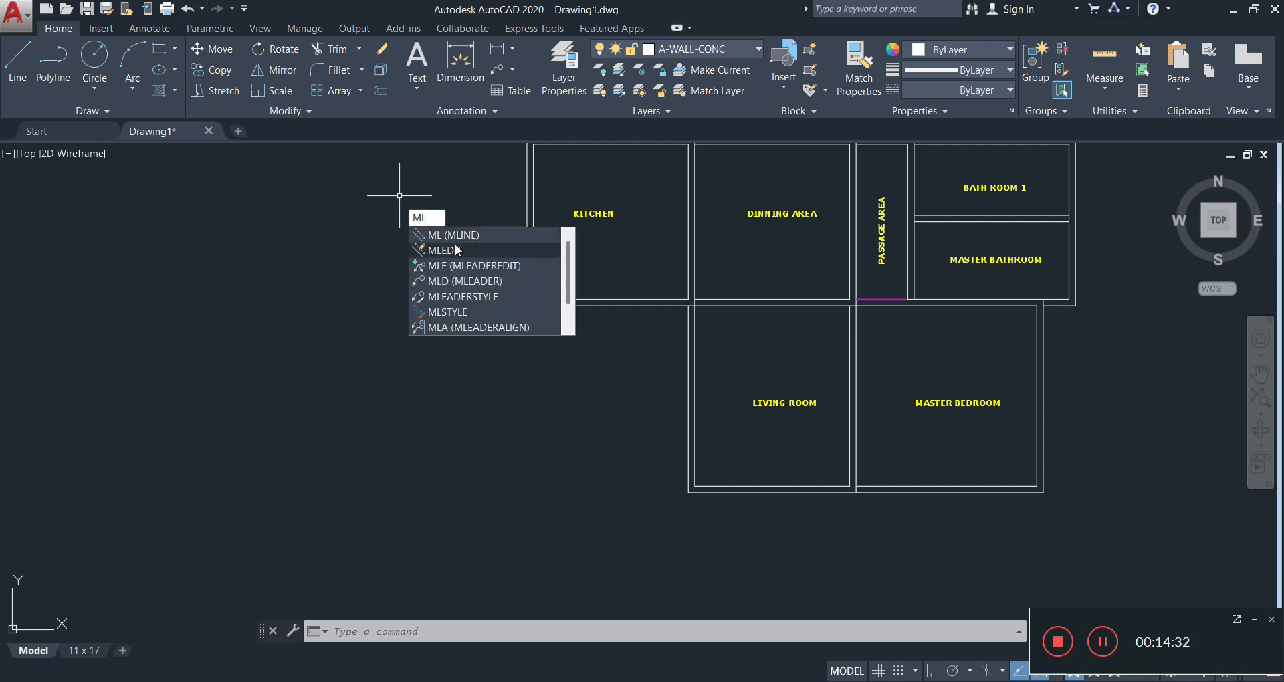
key("Escape")
key("Return")
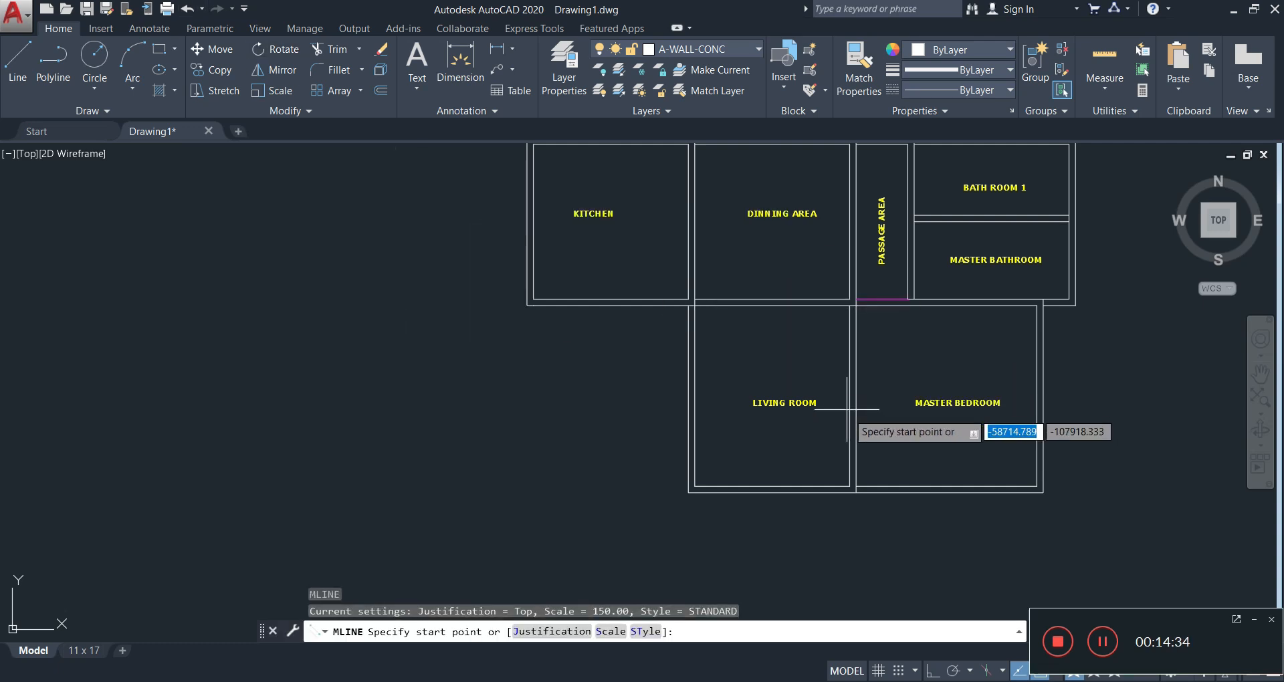
scroll(857, 487, "up", 2)
middle_click_drag(842, 511, 794, 401)
scroll(796, 315, "up", 3)
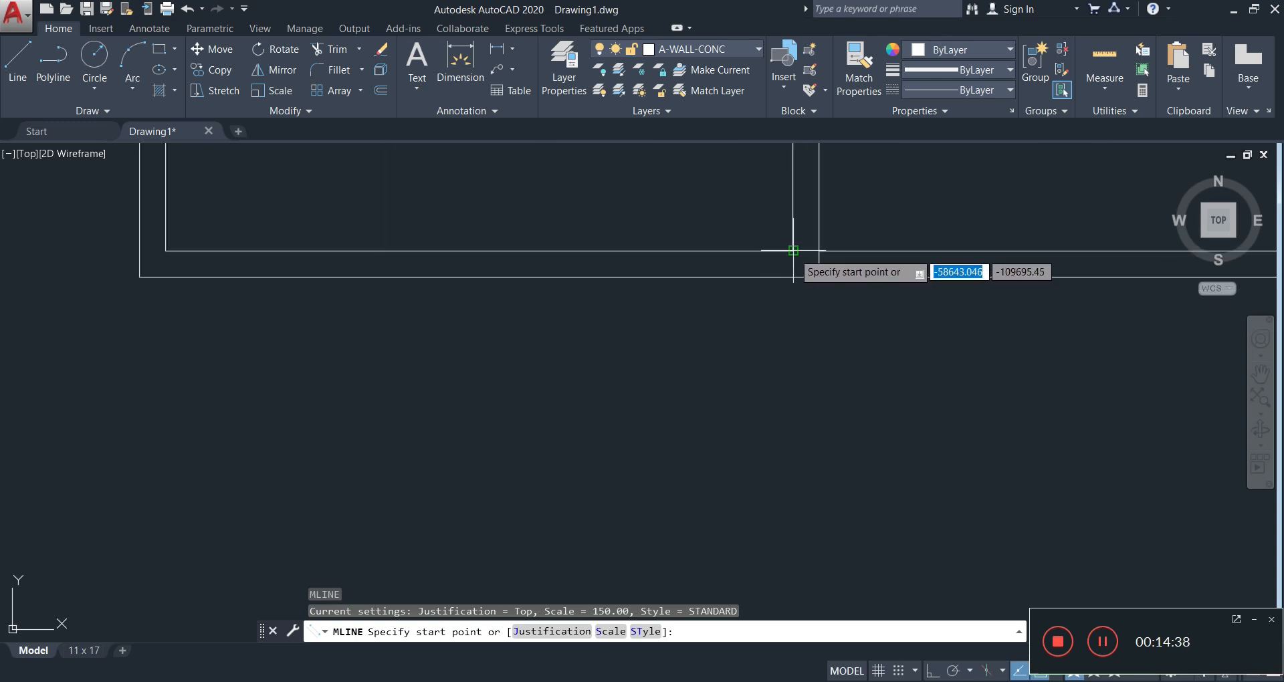
left_click(793, 275)
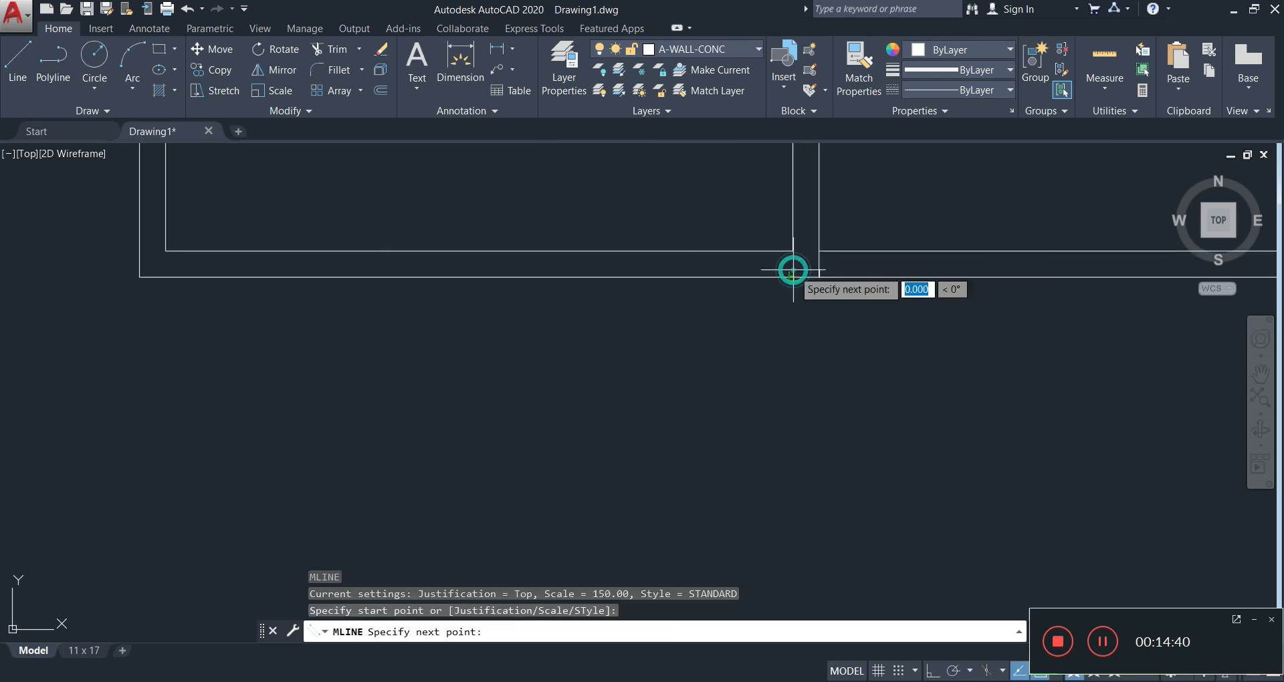
key("Escape")
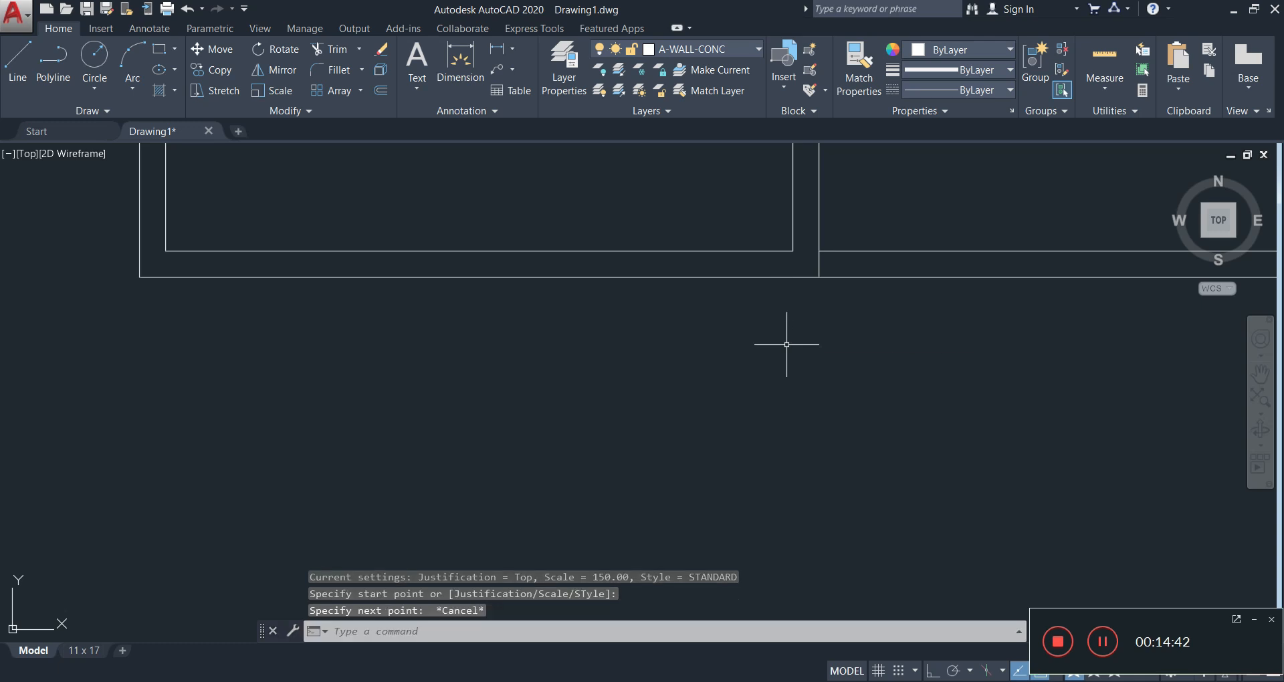
- Draw a bottom-justified multiline with Ortho on, 1500 down from the living room's lower right corner, across its width and back up, enclosing a space below it
type("ml")
key("Return")
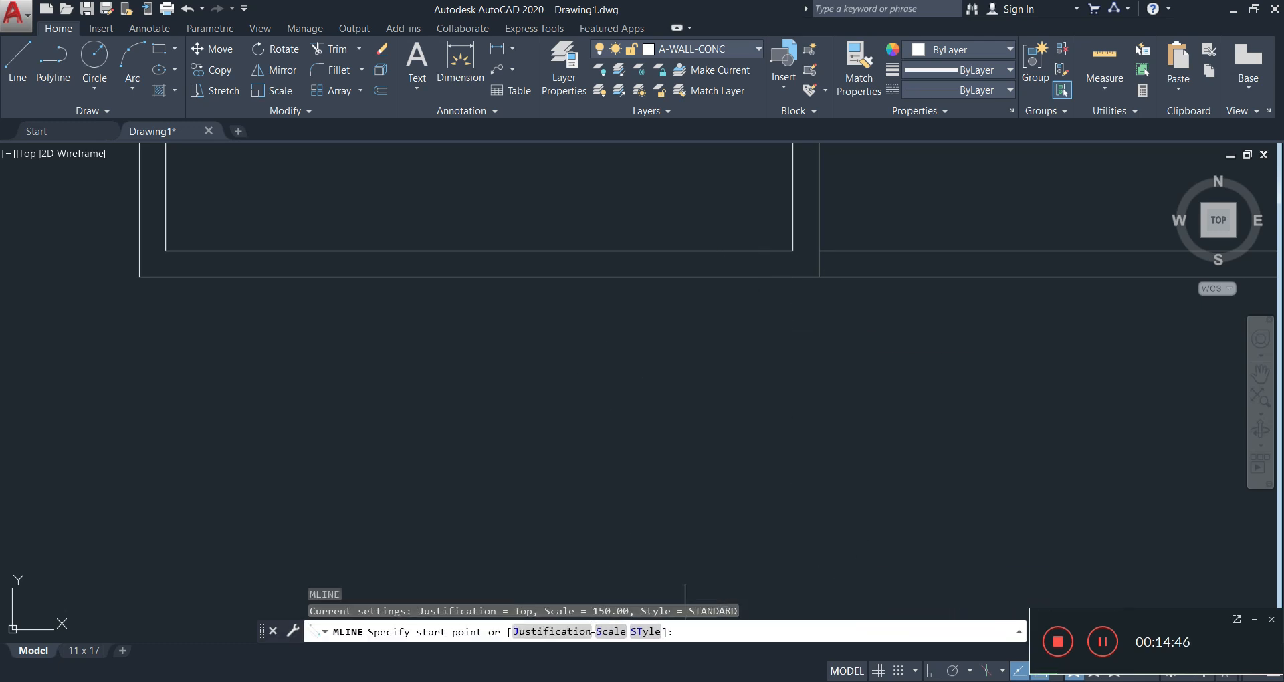
left_click(573, 634)
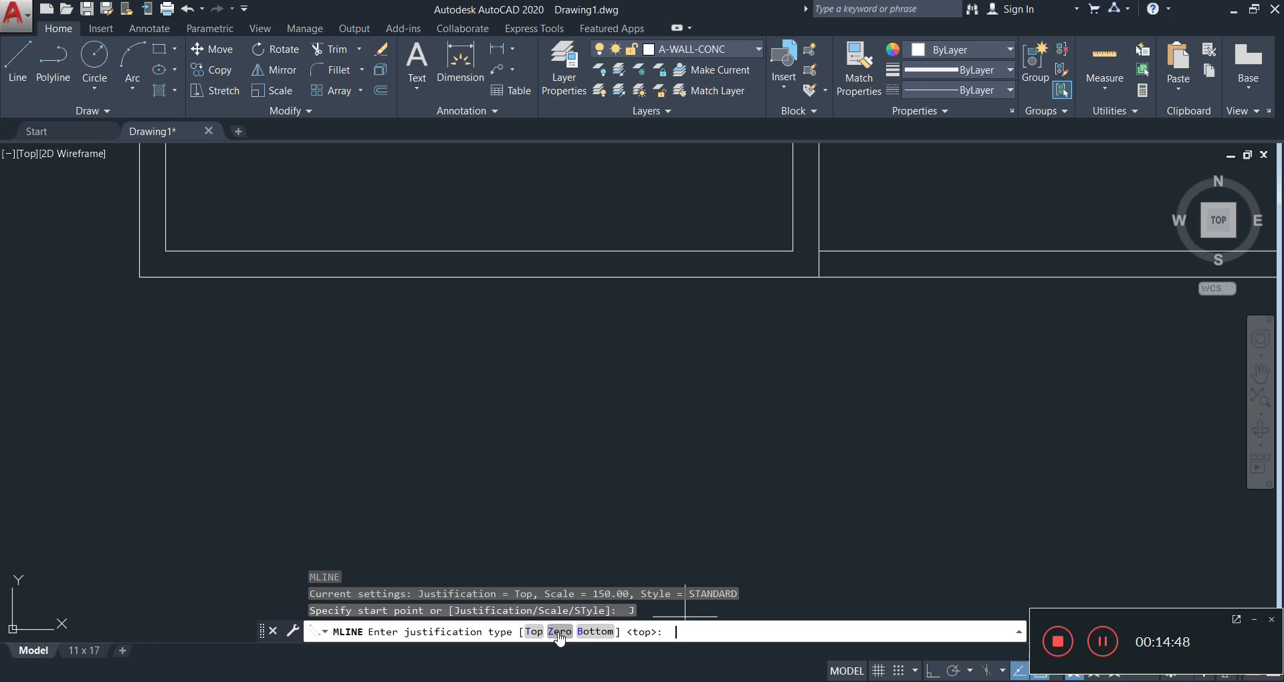
left_click(595, 632)
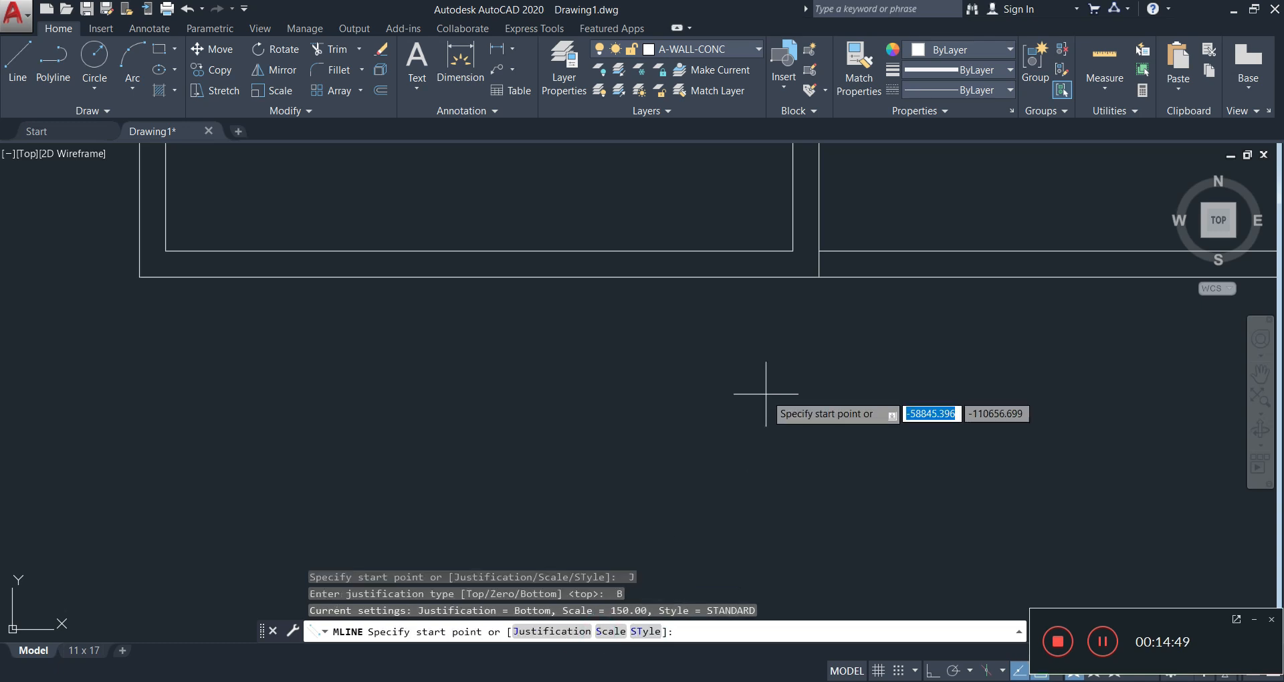
left_click(793, 276)
scroll(784, 411, "down", 2)
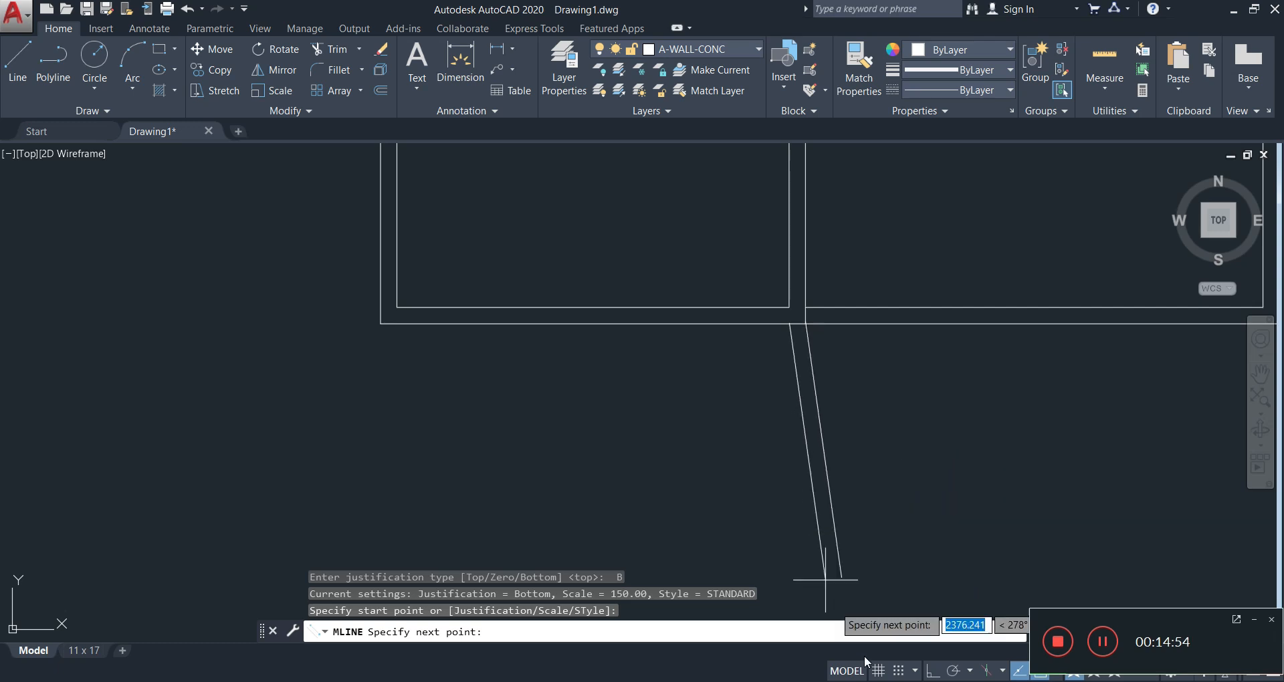
left_click(932, 669)
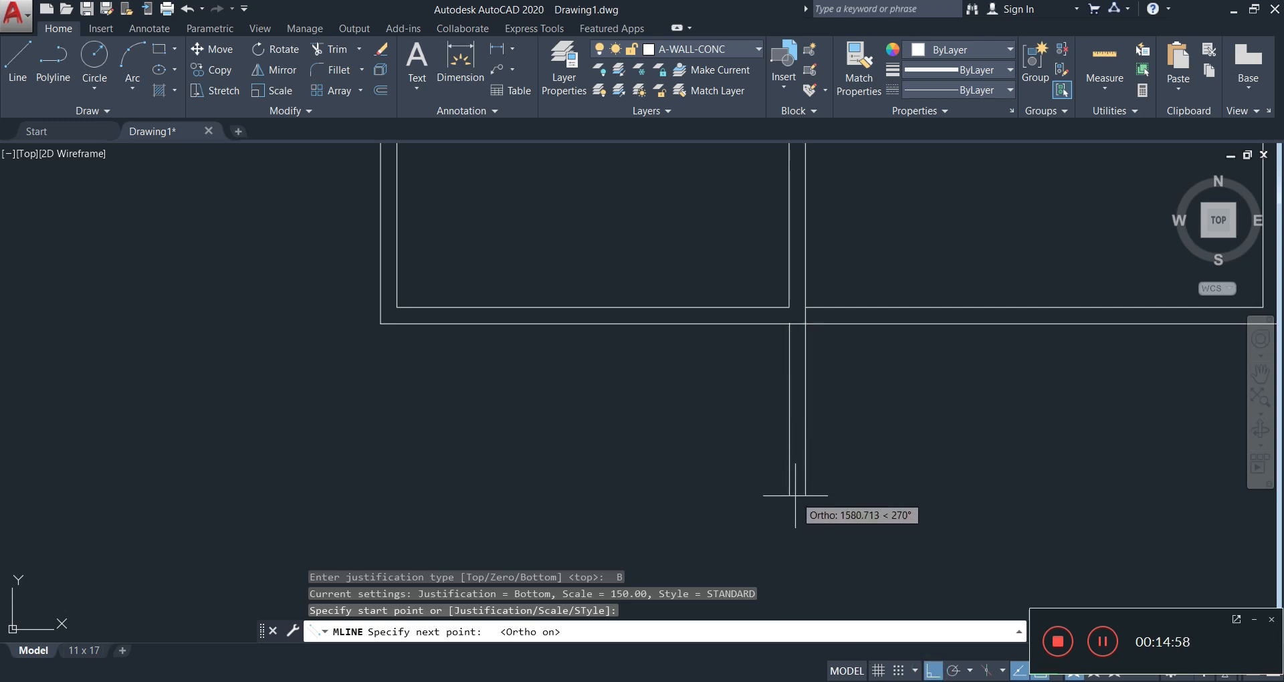
type("15")
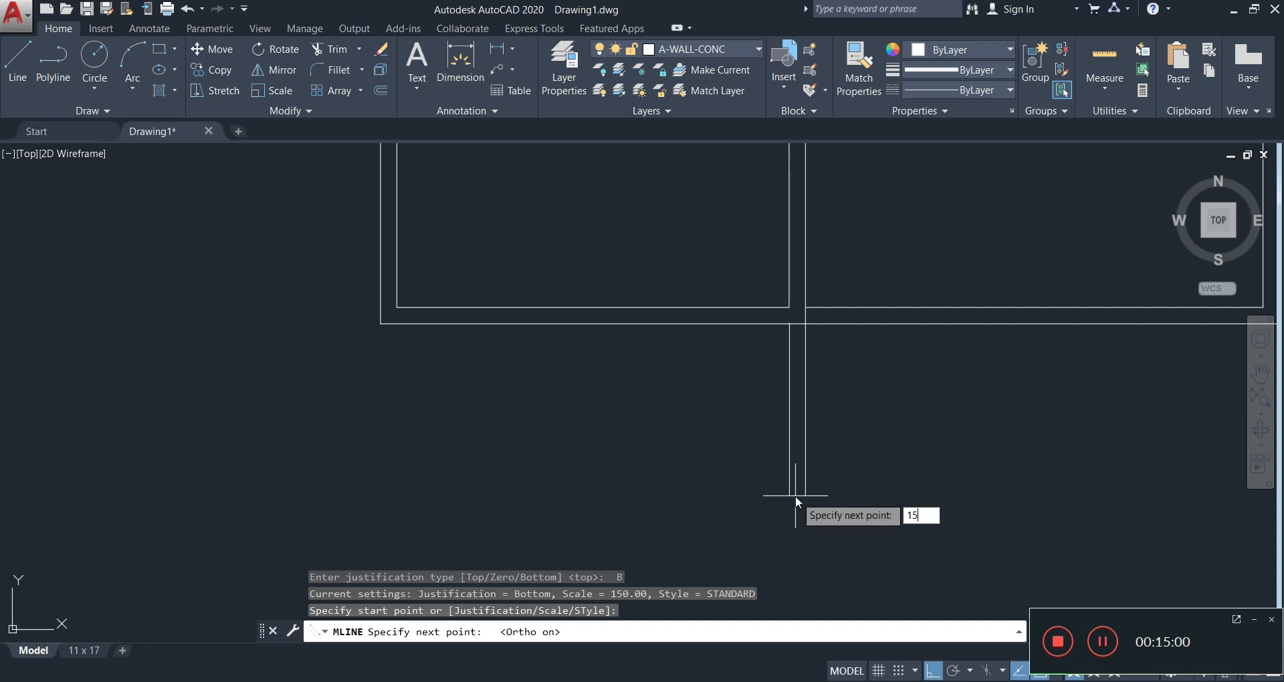
type("00")
key("Return")
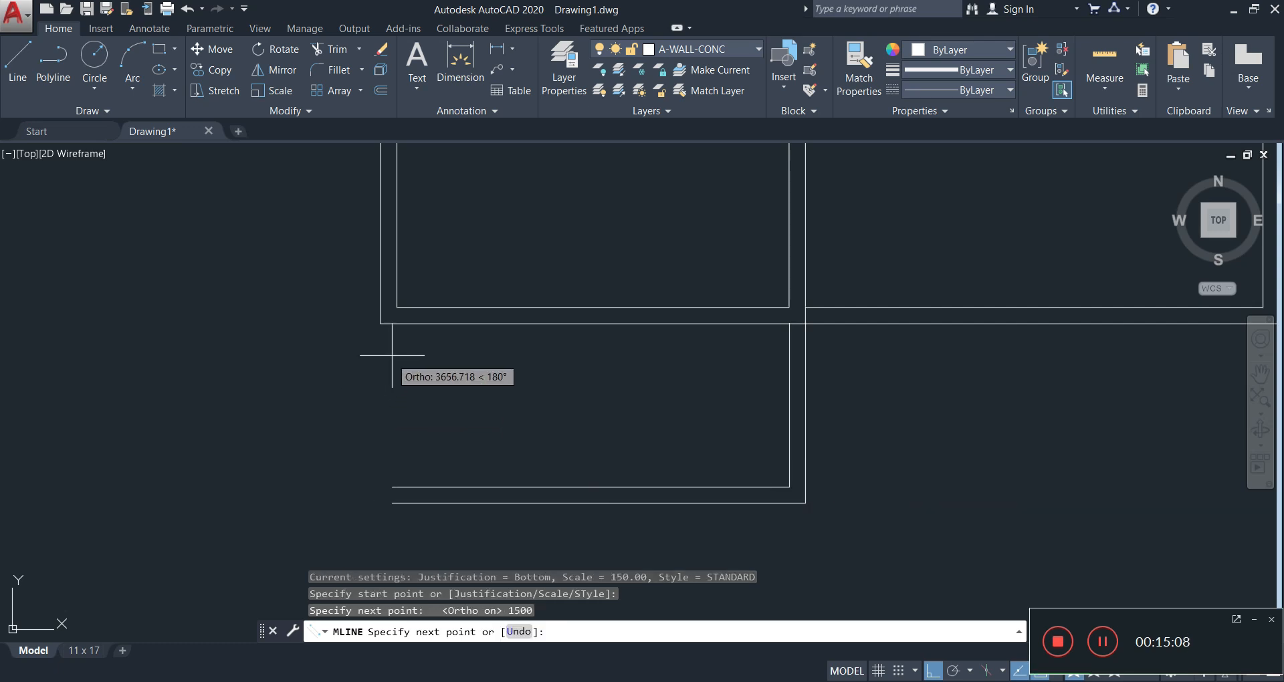
left_click(395, 408)
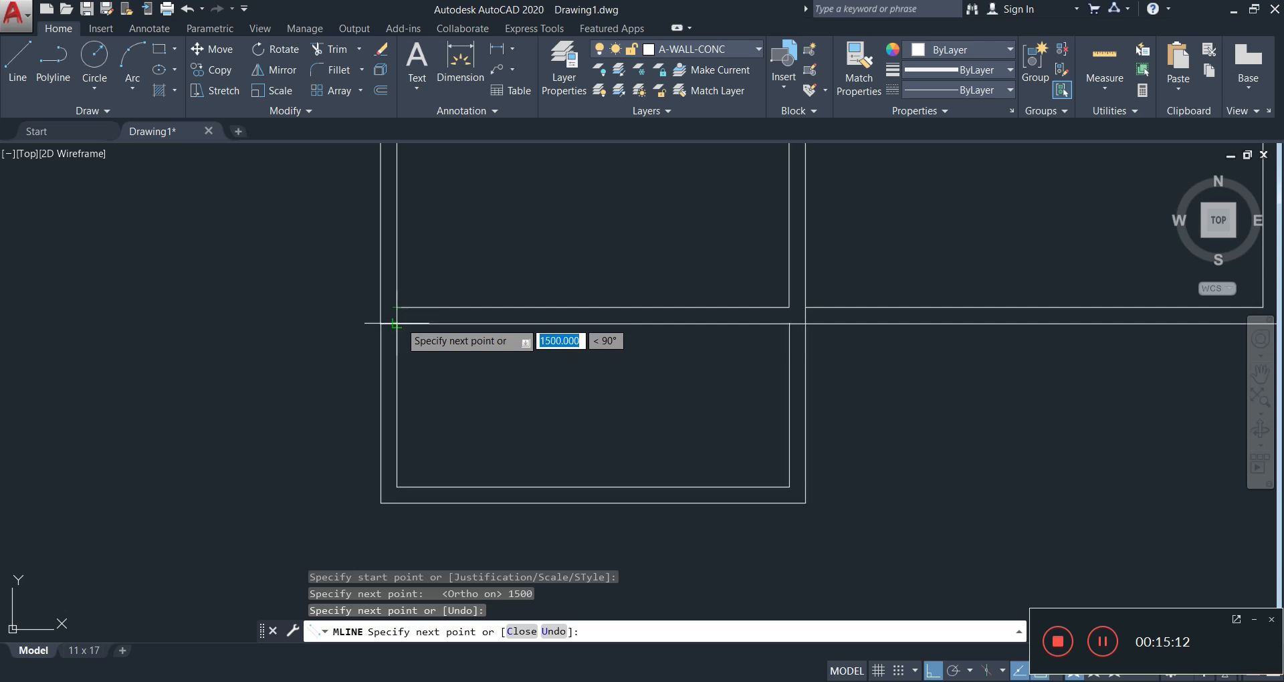
left_click(398, 324)
key("Escape")
- Copy the LIVING ROOM label straight down into the new enclosed space below the living room
scroll(404, 336, "down", 5)
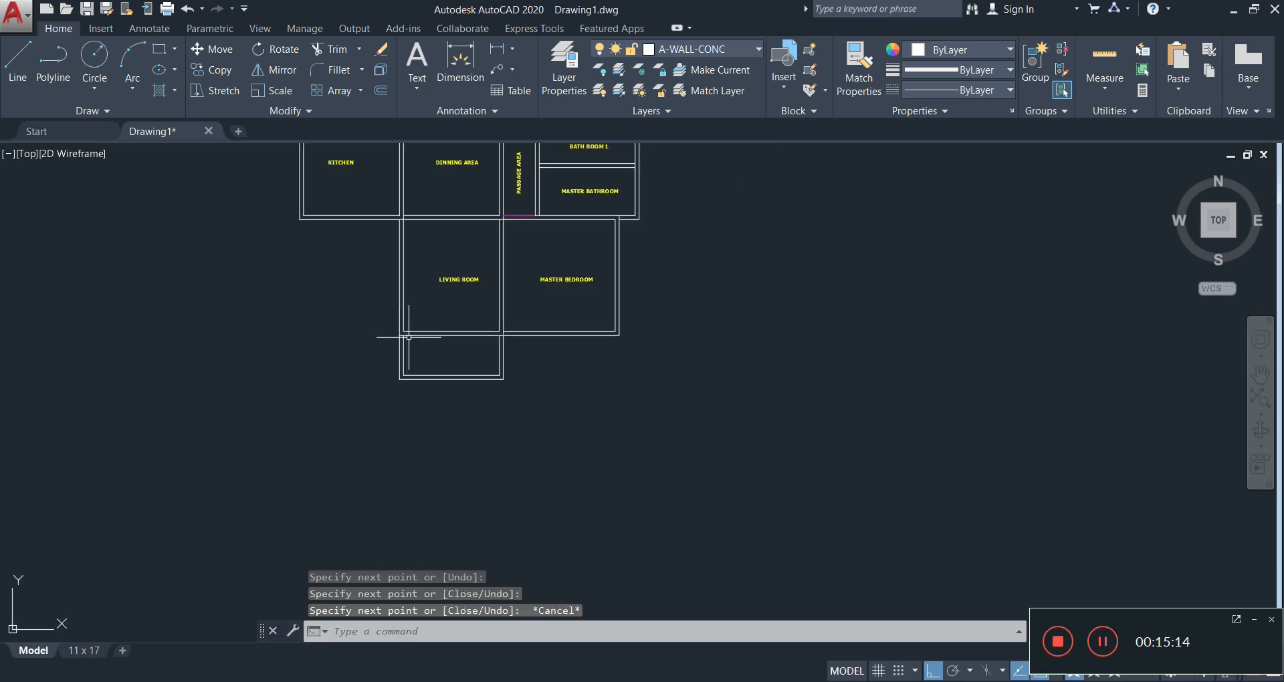
left_click(452, 268)
left_click(444, 278)
type("CP")
key("Return")
left_click(463, 280)
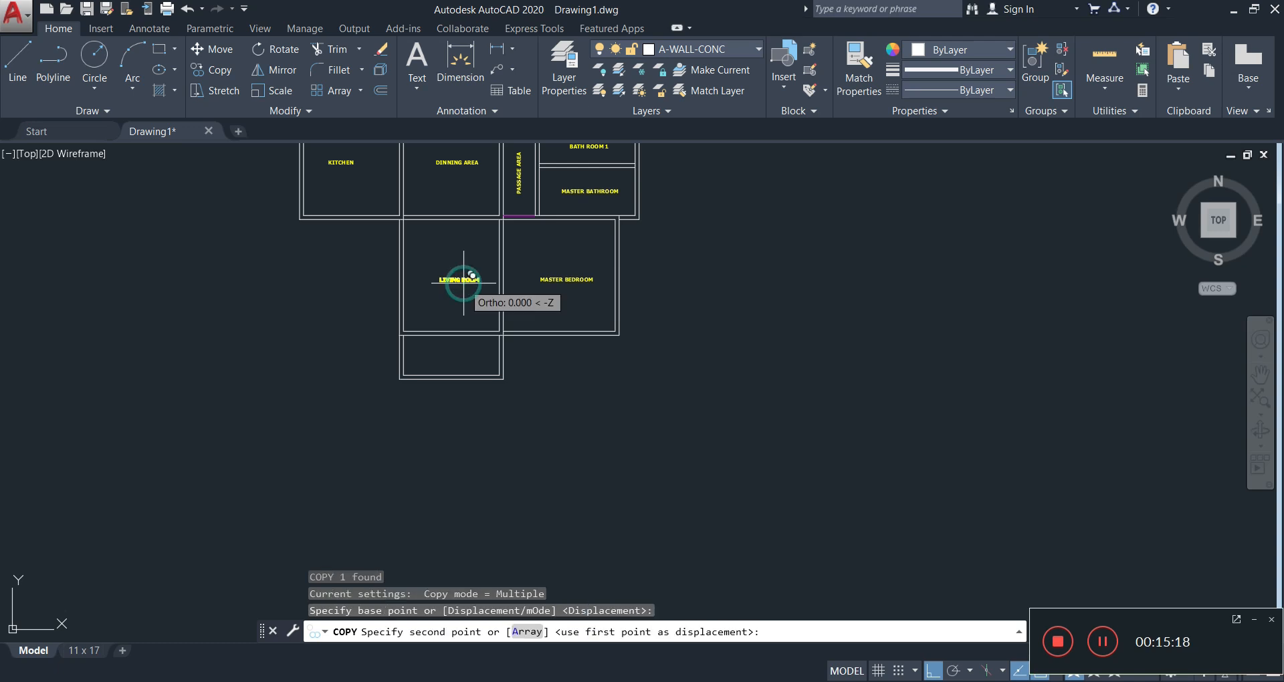
left_click(462, 358)
key("Escape")
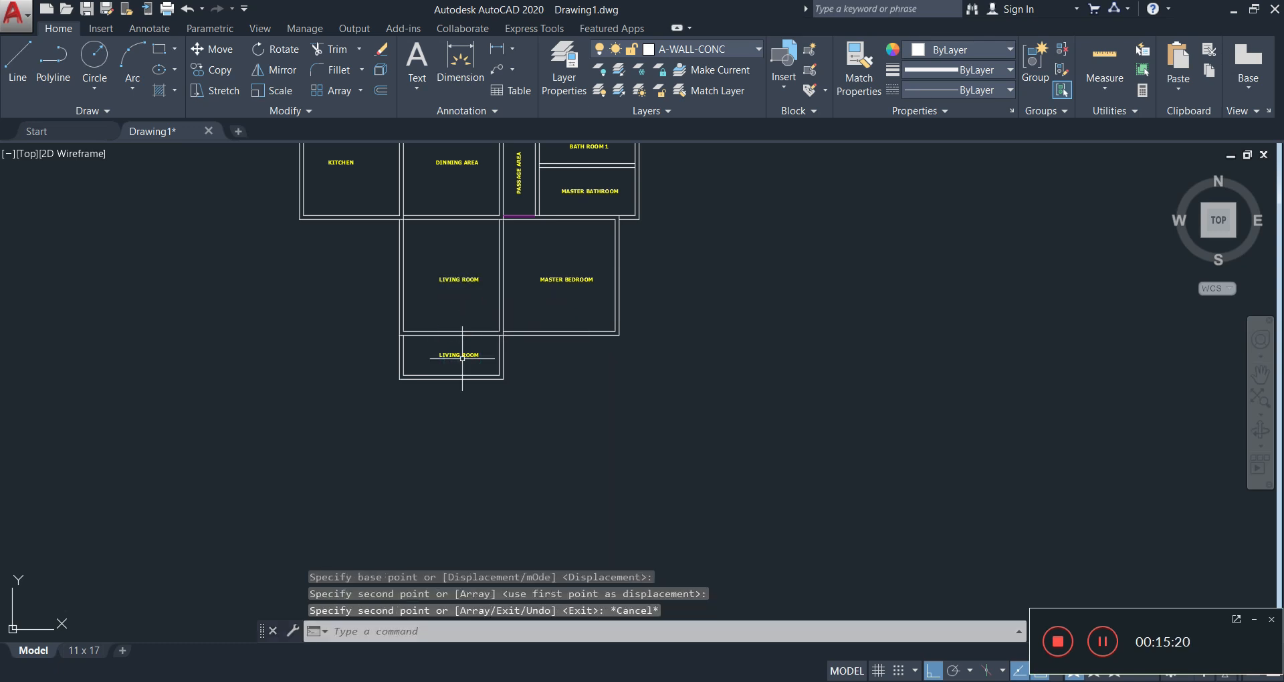
- Change the copied label below the living room to VERANDA, narrowing its text box and using the spelling suggestion
scroll(460, 351, "up", 3)
left_click(445, 365)
double_click(445, 364)
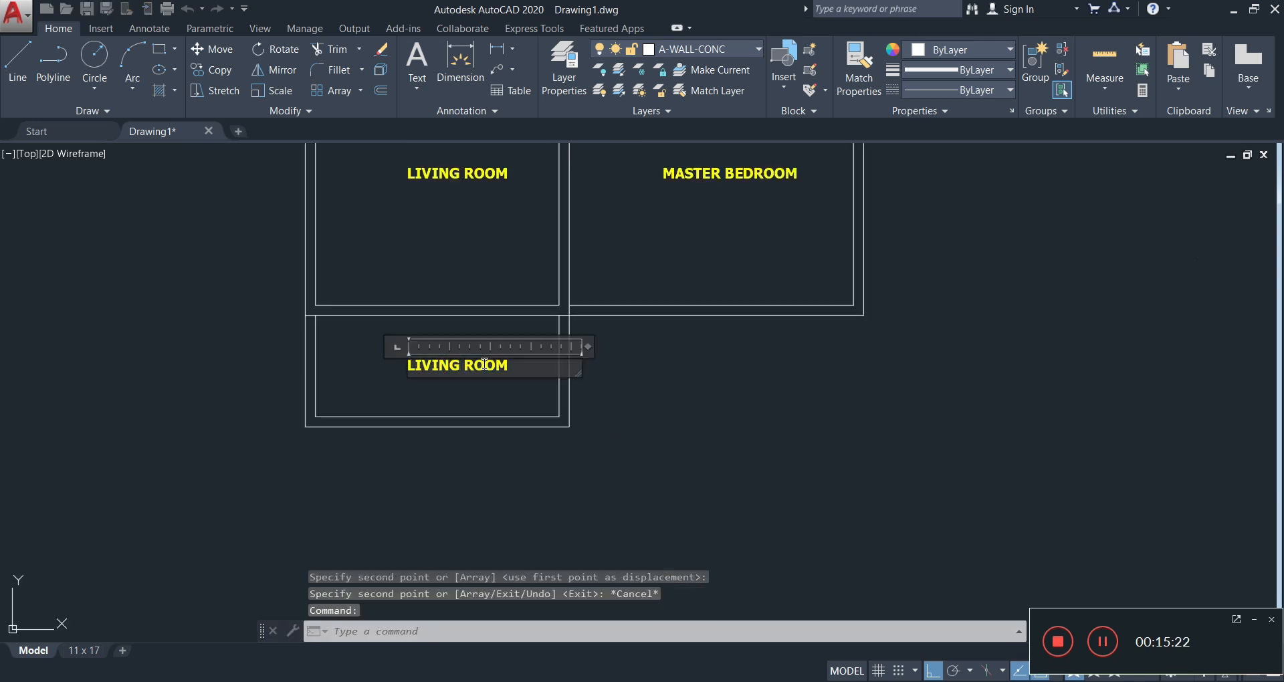
type("VARANDA")
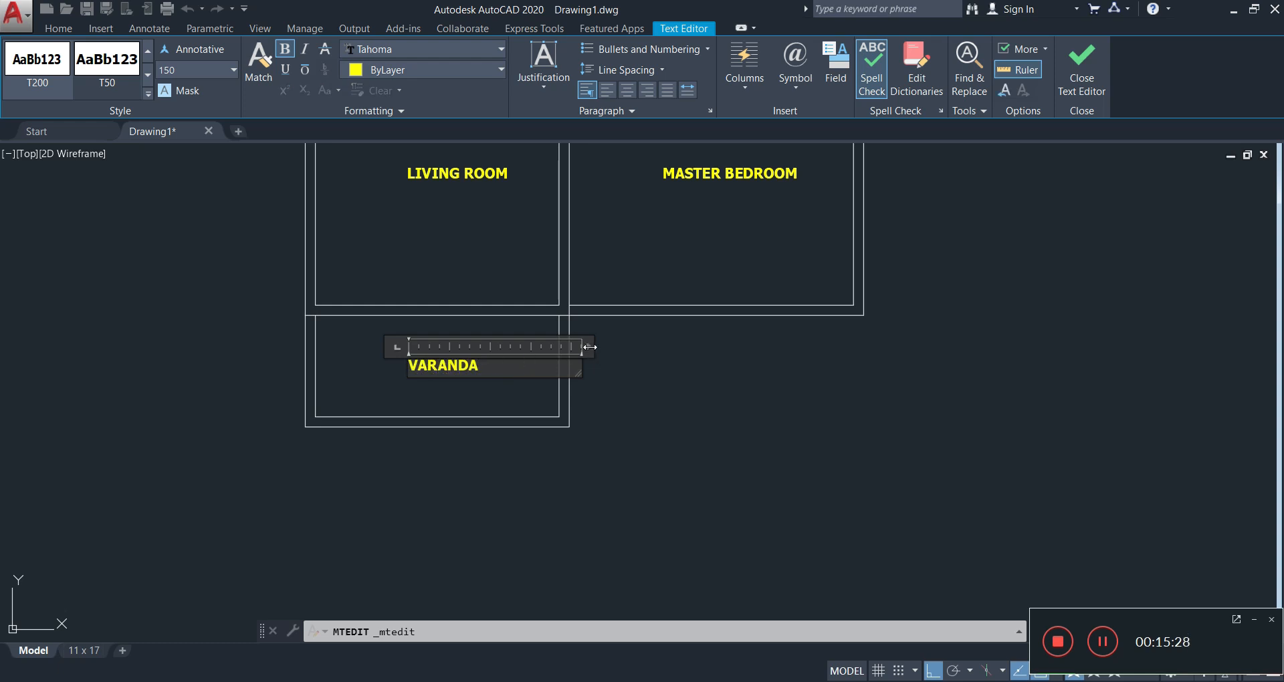
left_click_drag(589, 347, 515, 348)
left_click(429, 364)
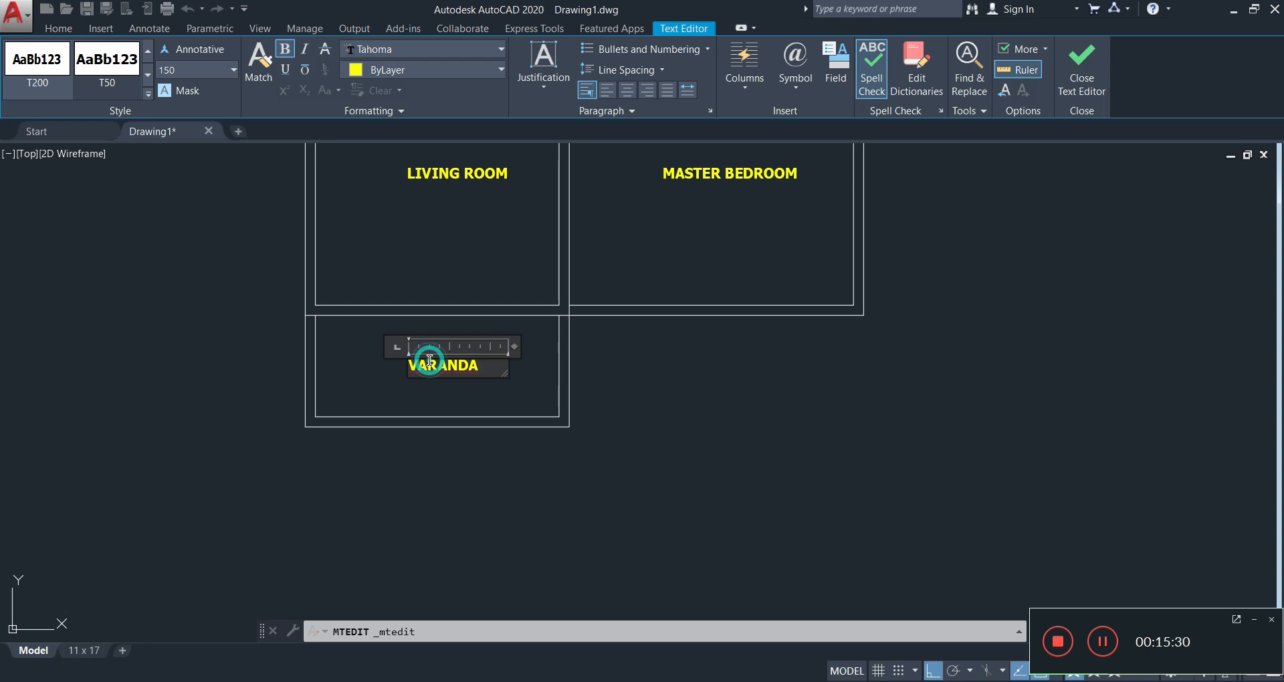
right_click(430, 361)
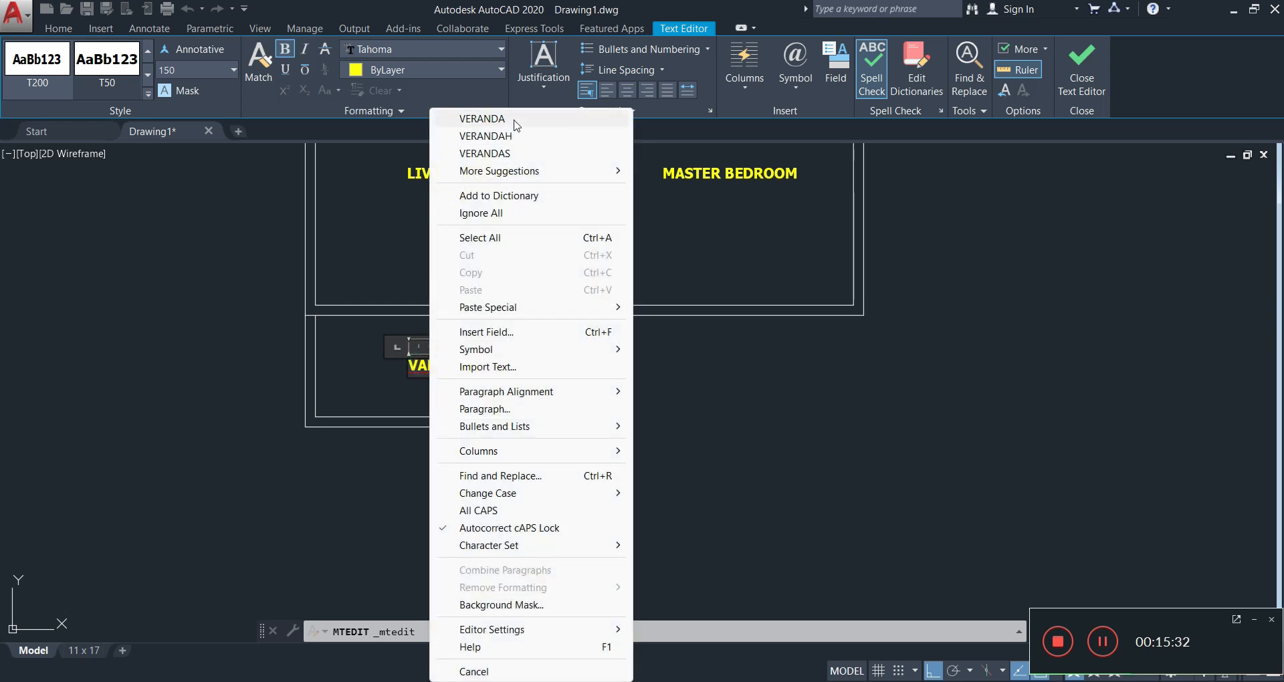
left_click(494, 119)
left_click(646, 399)
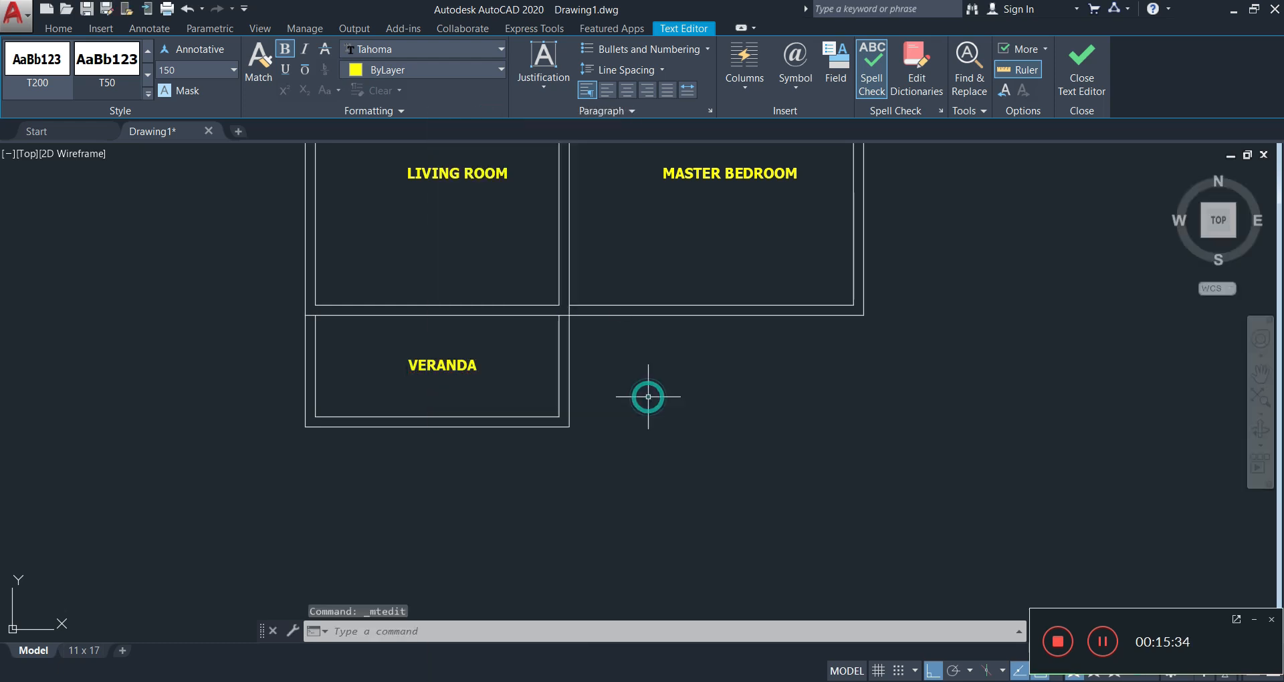
- Draw a multiline wall 1500 up from the kitchen's upper left corner and across to the BEDROOM 1 wall, enclosing a space above the kitchen
scroll(648, 396, "down", 4)
scroll(648, 397, "down", 2)
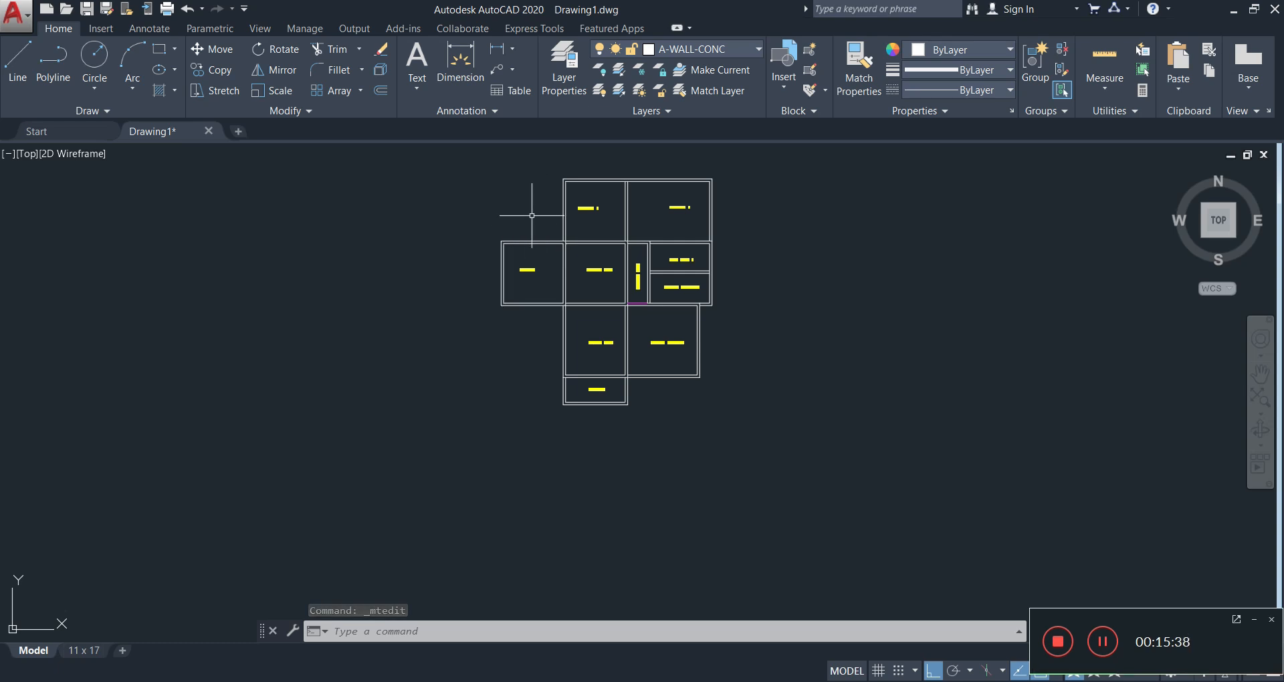
scroll(535, 227, "up", 4)
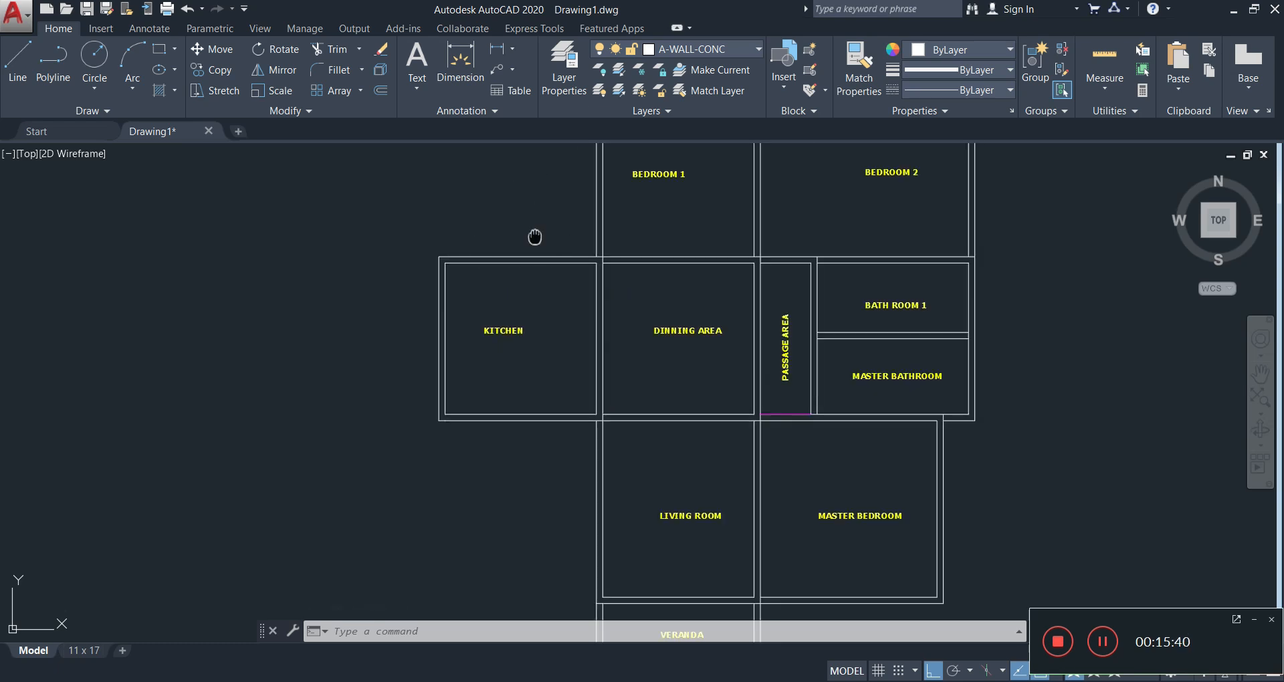
middle_click_drag(531, 241, 541, 272)
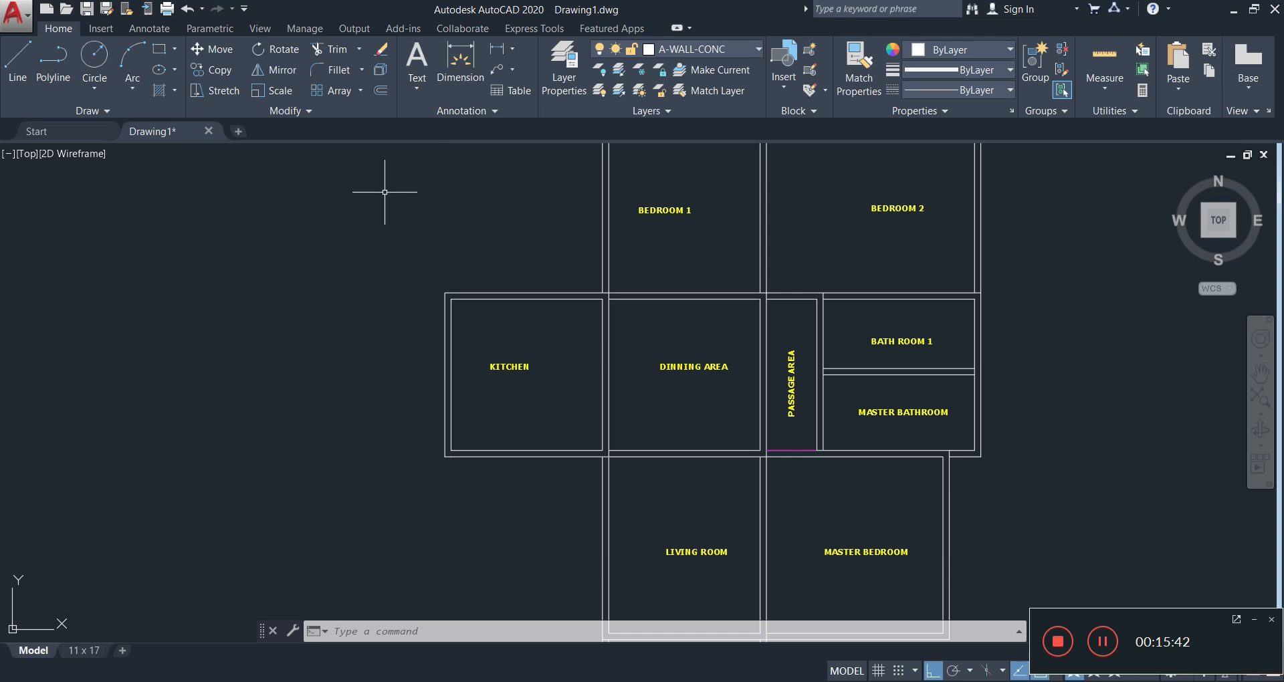
type("l")
key("Return")
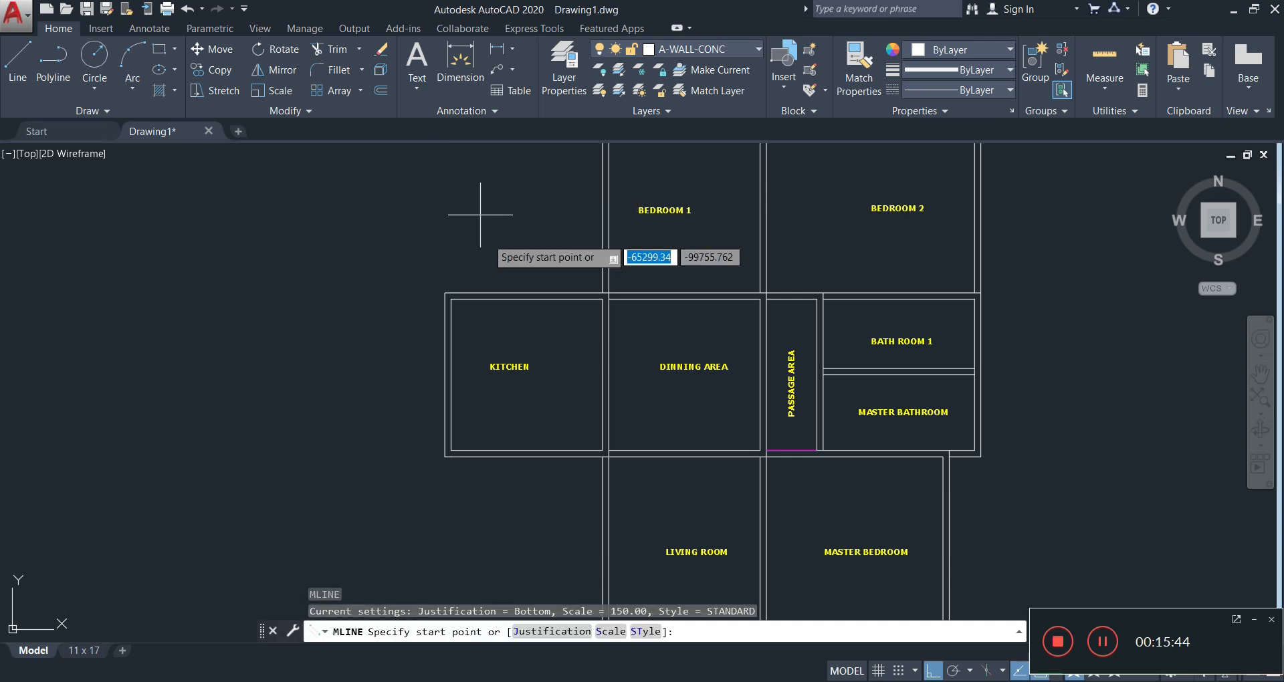
scroll(449, 289, "up", 2)
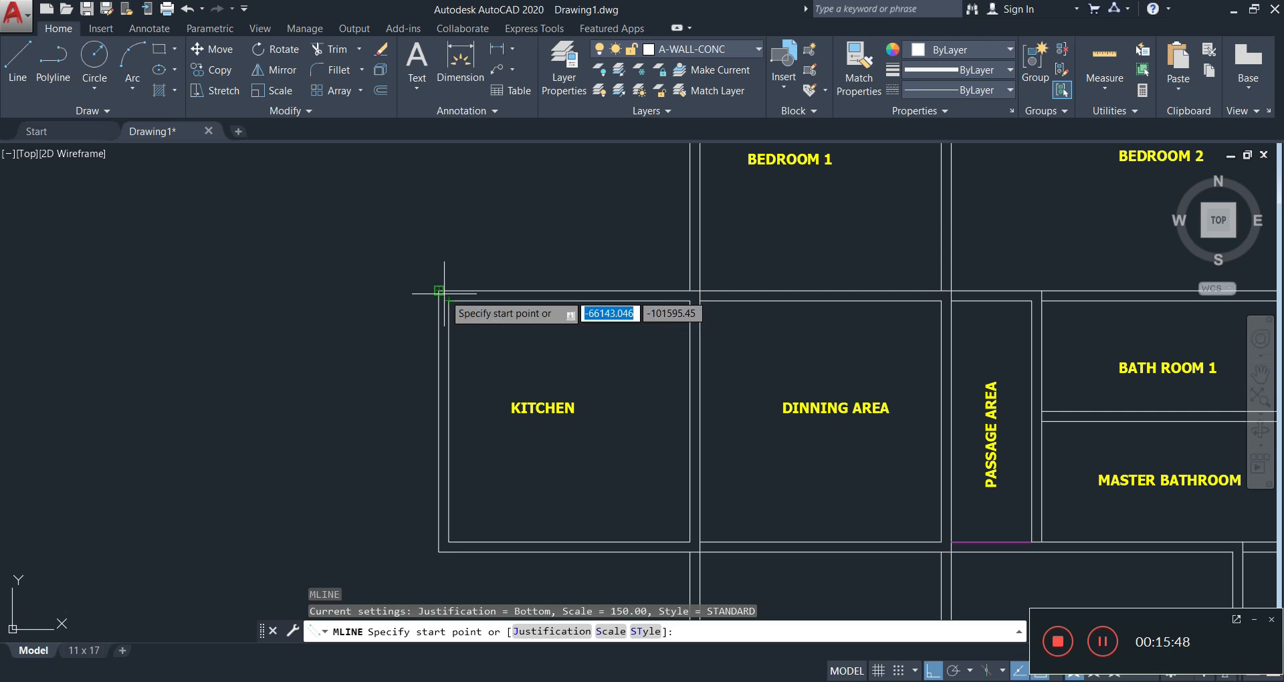
left_click(449, 291)
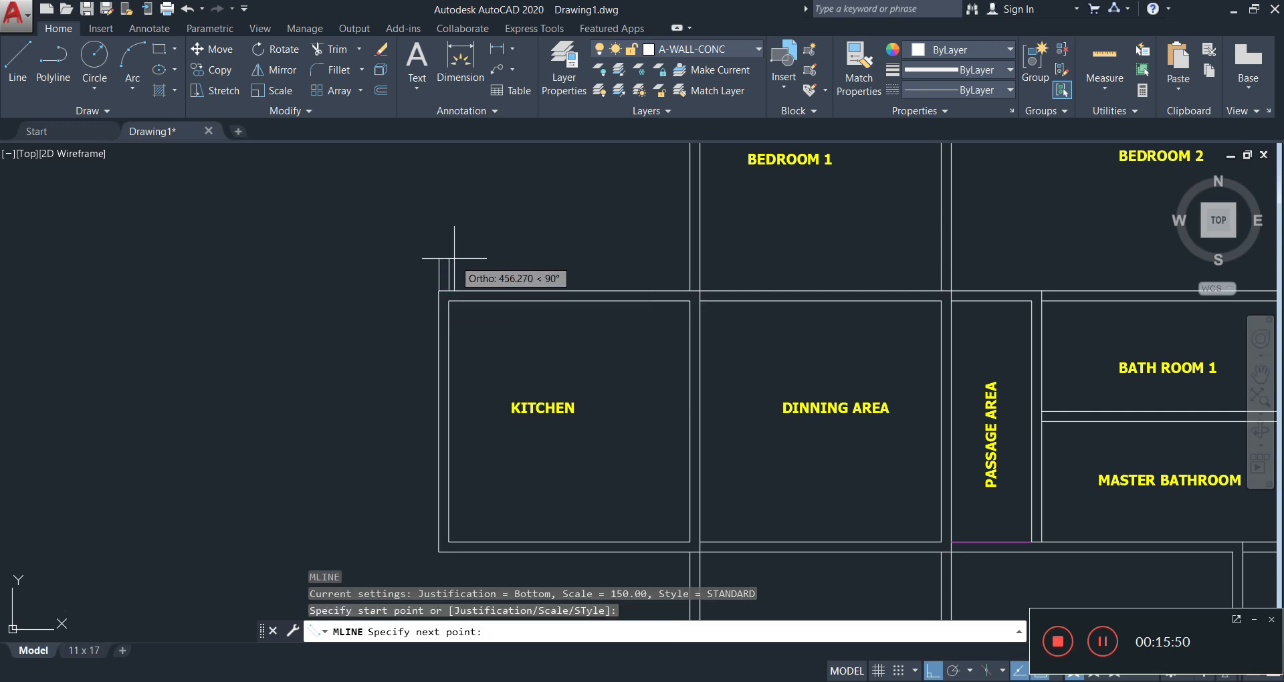
type("1500")
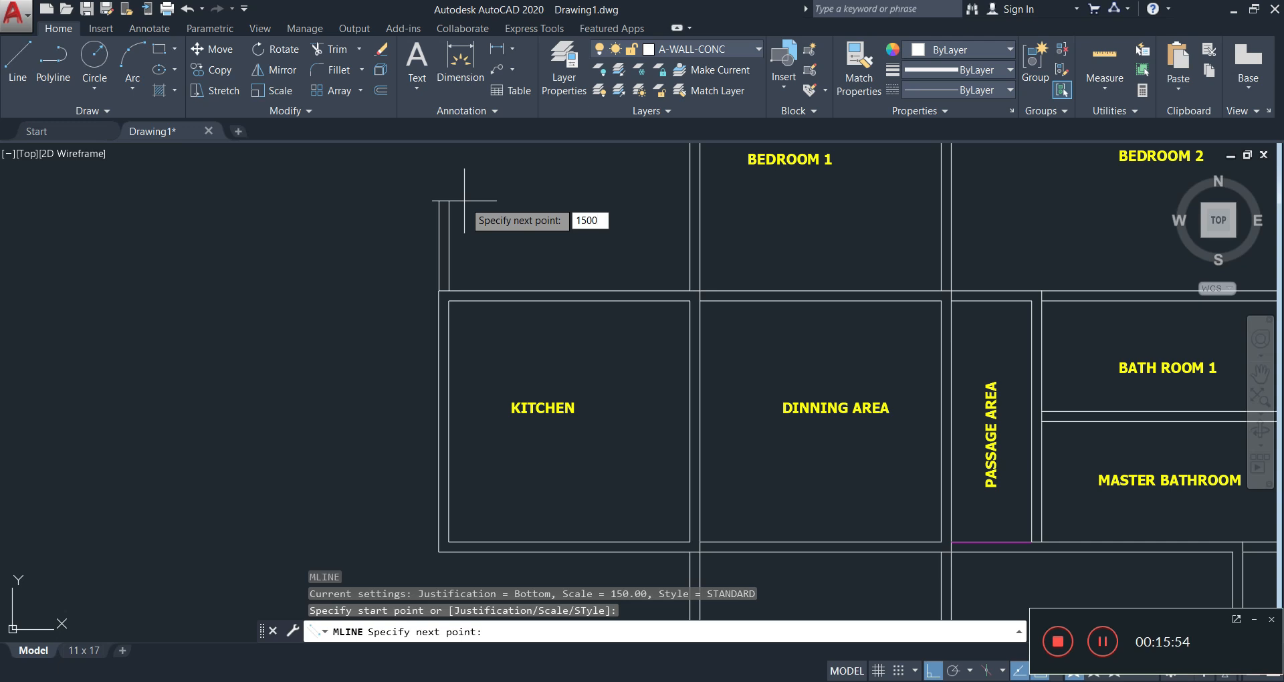
key("Return")
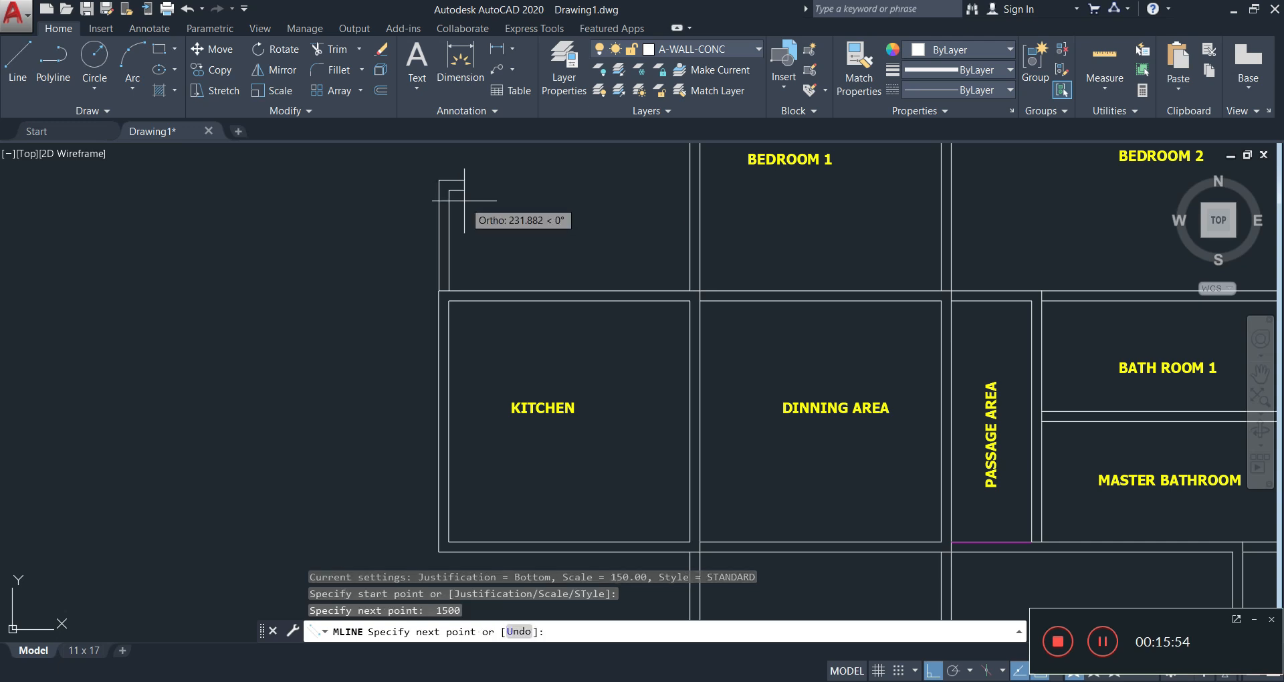
left_click(689, 190)
key("Escape")
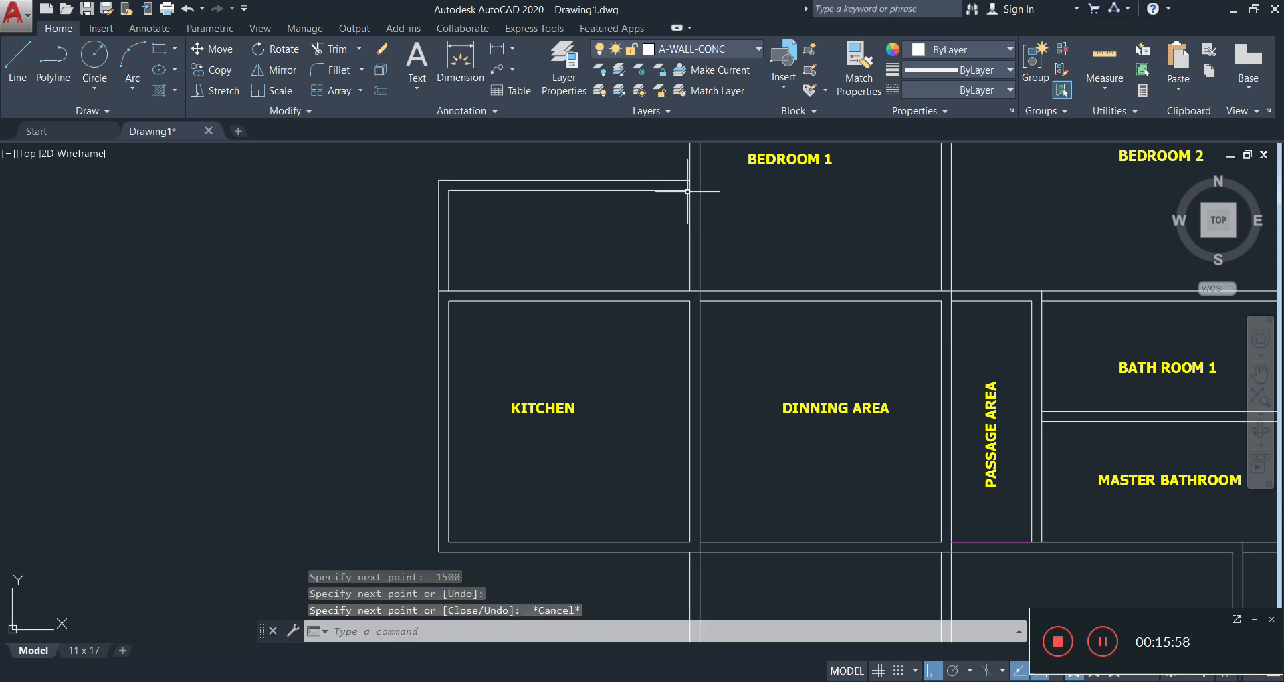
- Copy the KITCHEN label straight up into the new space above the kitchen
left_click(529, 408)
type("cp")
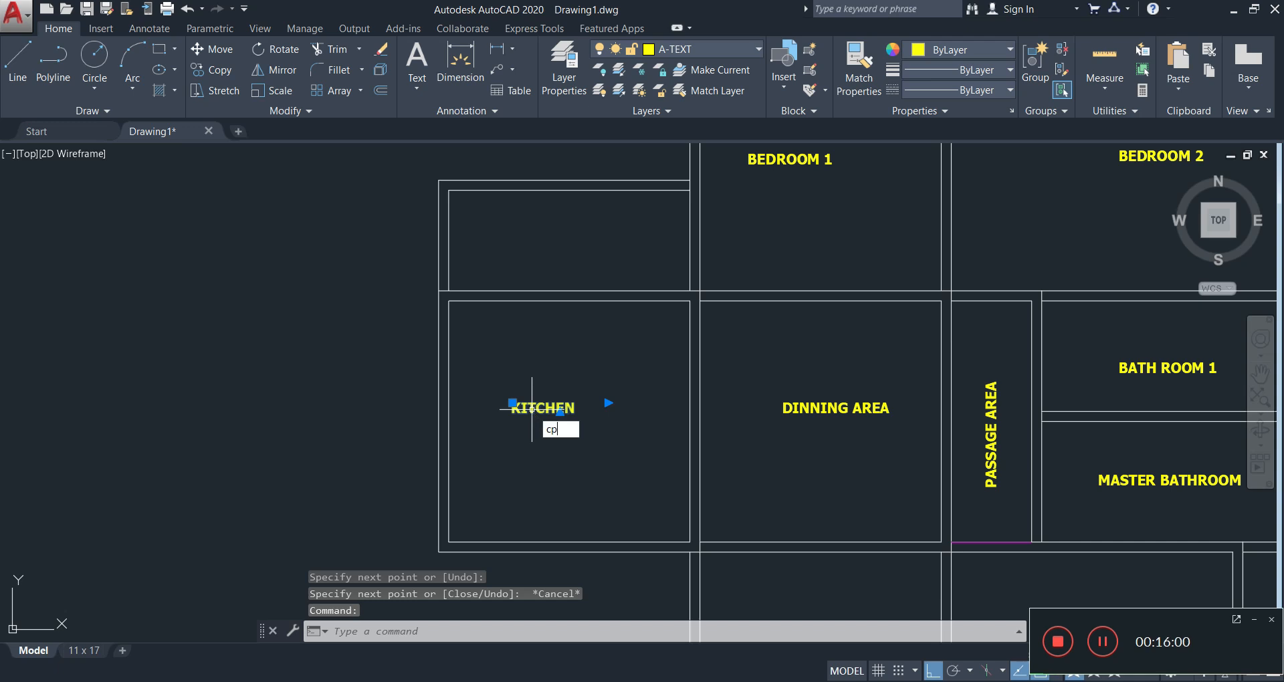
key("Return")
left_click(532, 406)
left_click(543, 231)
key("Escape")
- Change the copied label in the space above the kitchen to BACK PORT
double_click(574, 234)
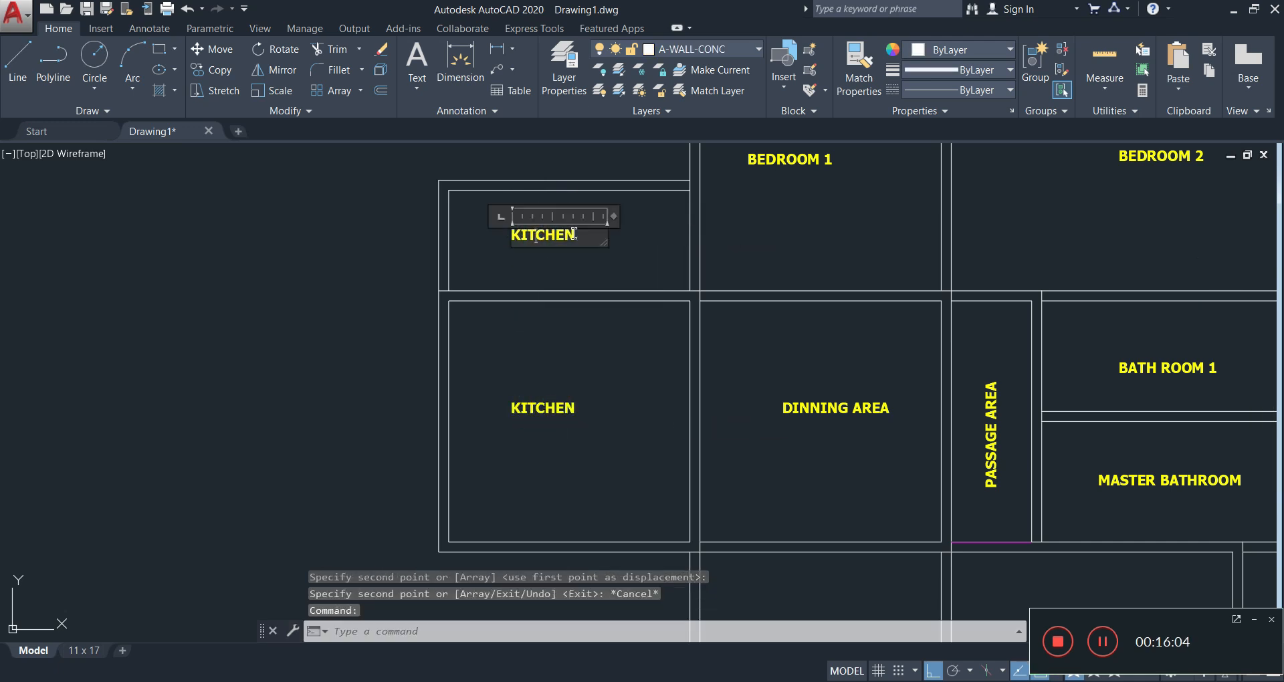
type("BACK PORT")
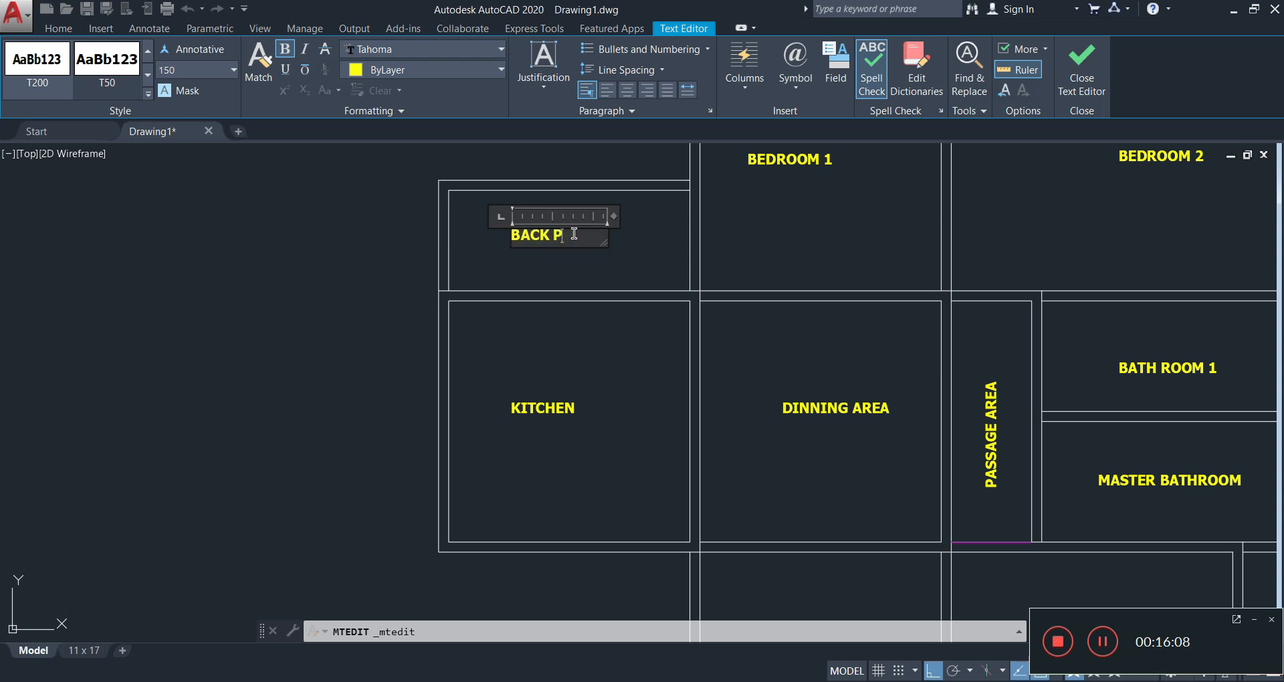
left_click(563, 340)
scroll(566, 335, "down", 4)
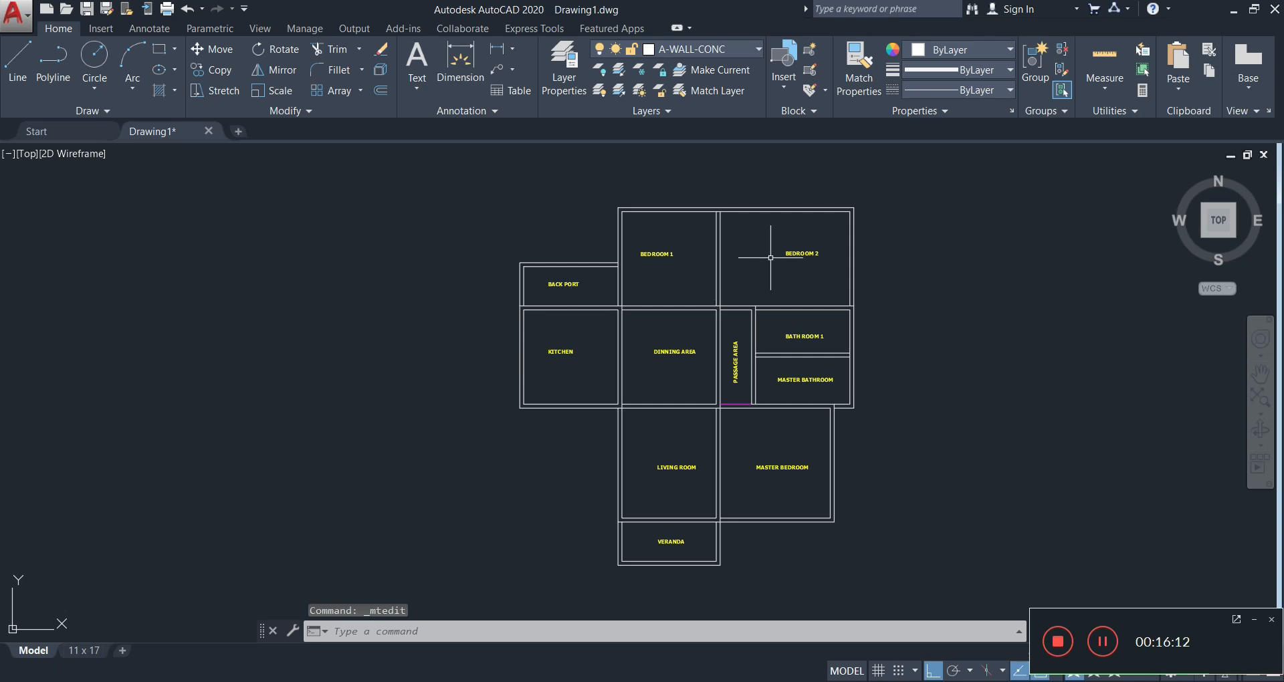